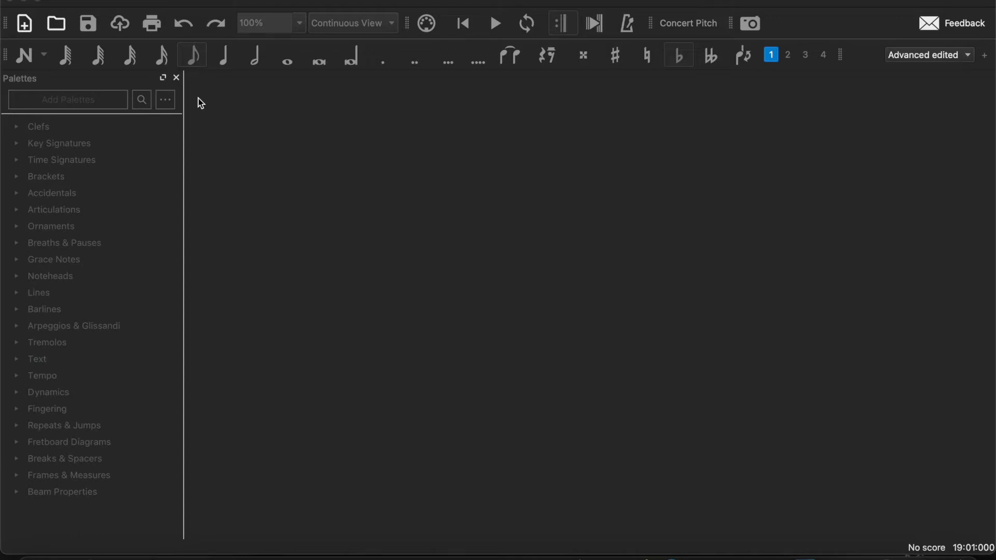
Start a new score and enter "Title" as the title and "Composer" as the composer
{"action": "left_click", "coordinate": [24, 23]}
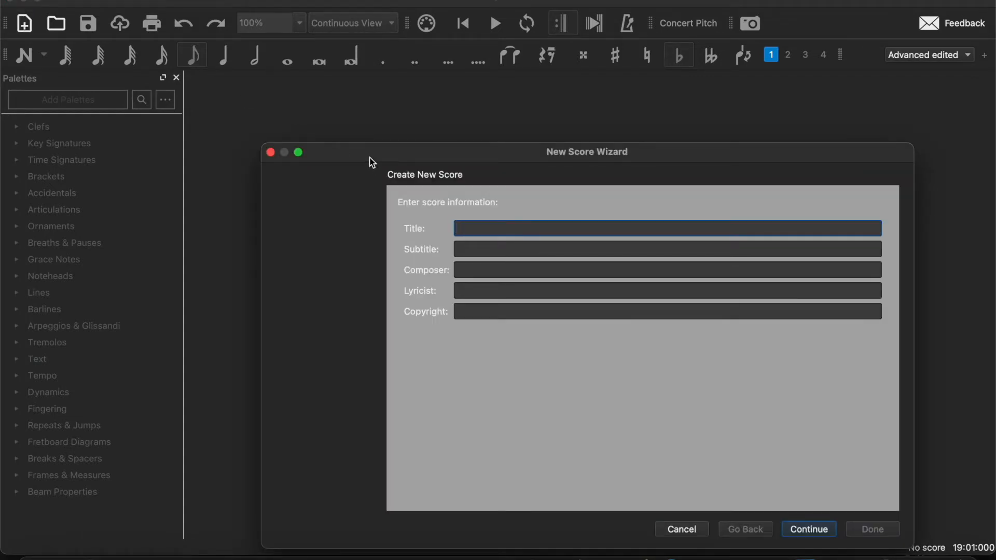
{"action": "left_click_drag", "start_coordinate": [369, 156], "coordinate": [330, 101]}
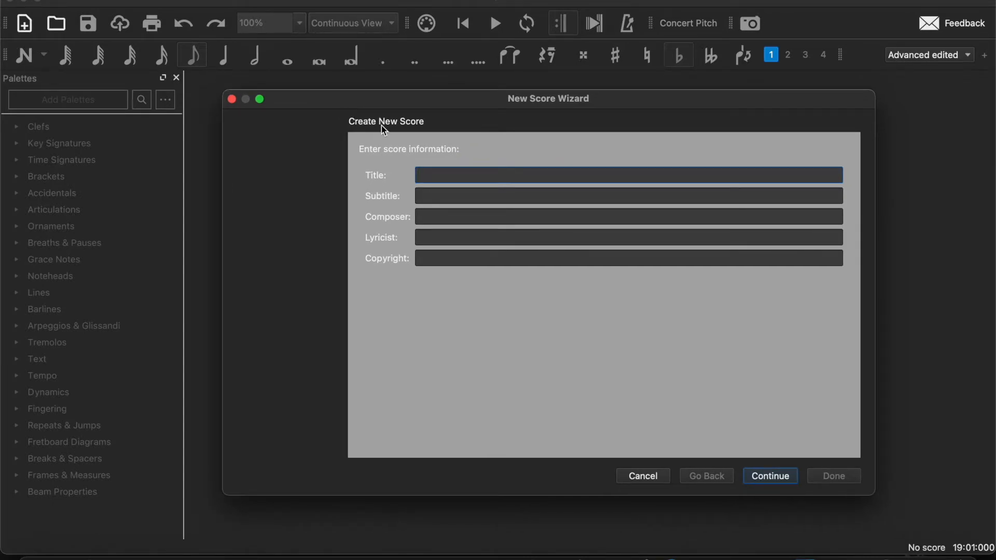
{"action": "type", "text": "Title"}
{"action": "left_click", "coordinate": [440, 218]}
{"action": "type", "text": "Composer"}
Try to insert a © symbol in the copyright field and proceed to the template choice
{"action": "left_click", "coordinate": [433, 259]}
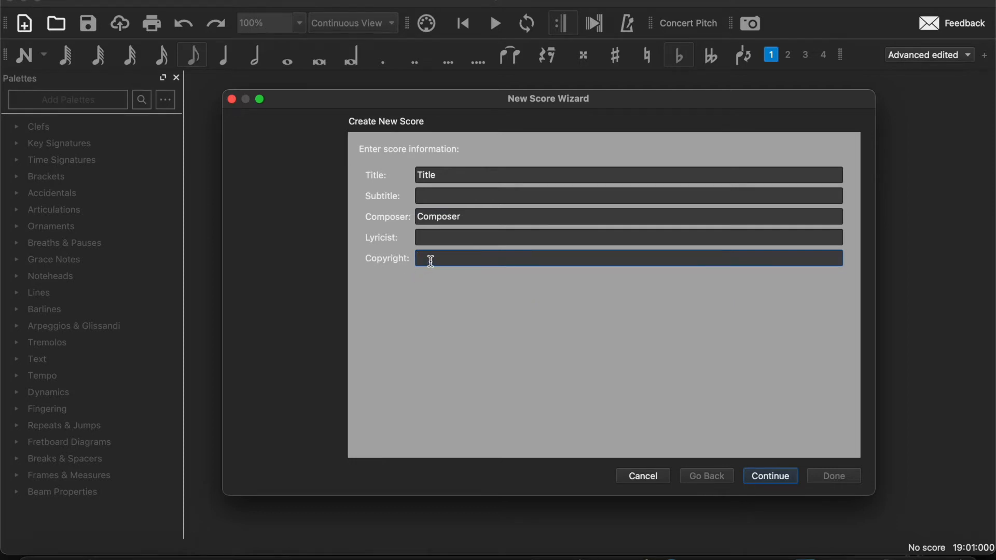
{"action": "key", "text": "ctrl+super+space"}
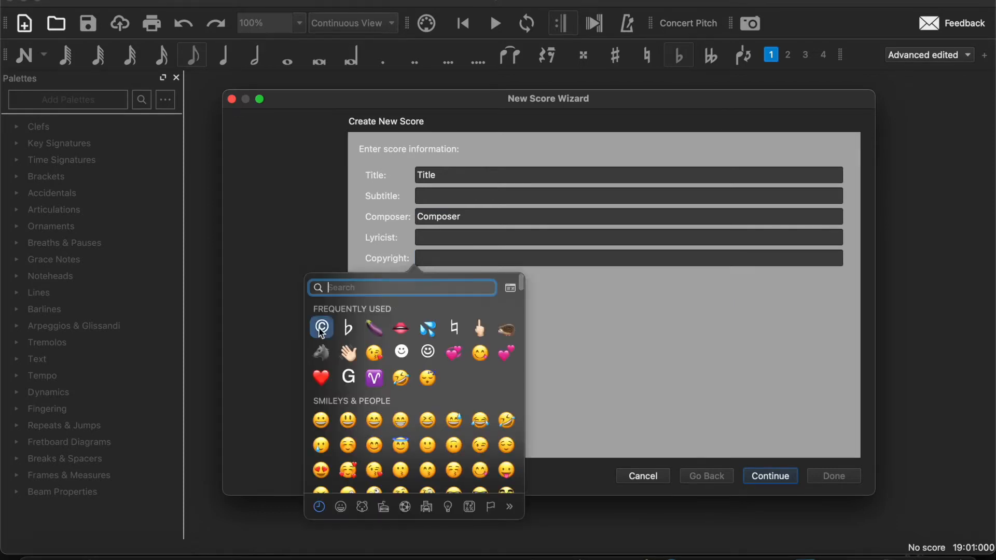
{"action": "left_click", "coordinate": [322, 329]}
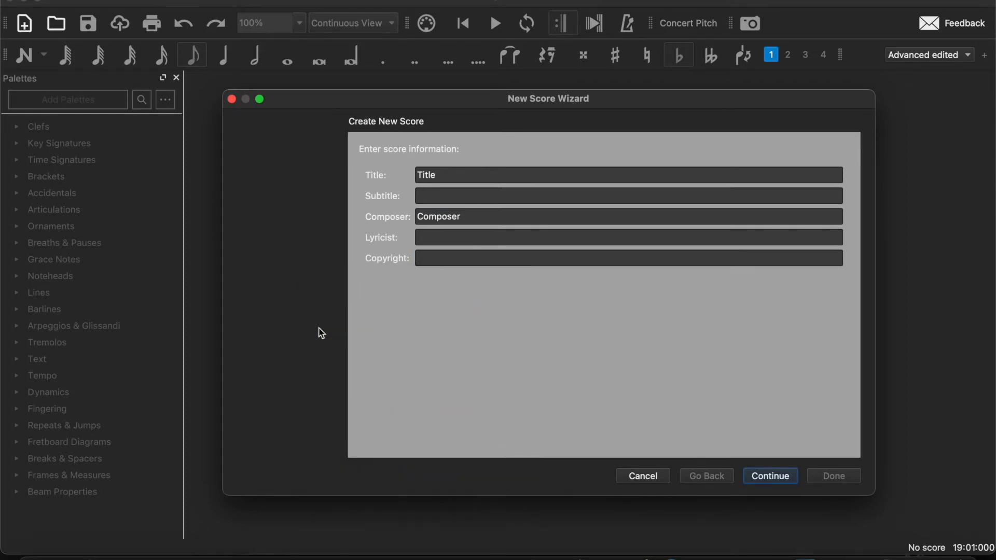
{"action": "left_click", "coordinate": [772, 481]}
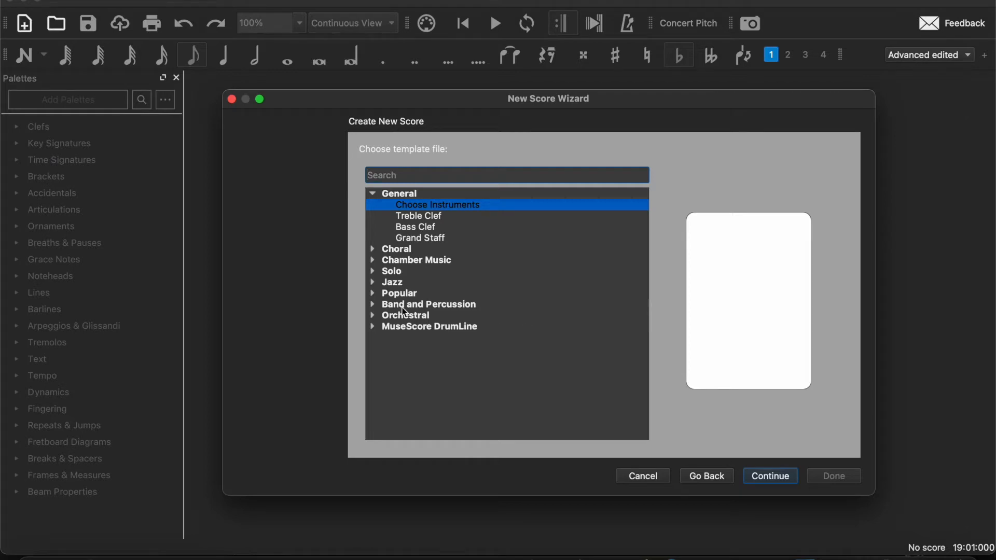
Examine the previews of the Orchestral templates, from Chamber Orchestra to Studio Orchestra
{"action": "left_click", "coordinate": [374, 316]}
{"action": "left_click", "coordinate": [447, 327]}
{"action": "left_click", "coordinate": [449, 339]}
{"action": "left_click", "coordinate": [449, 349]}
{"action": "left_click", "coordinate": [448, 360]}
{"action": "left_click", "coordinate": [447, 372]}
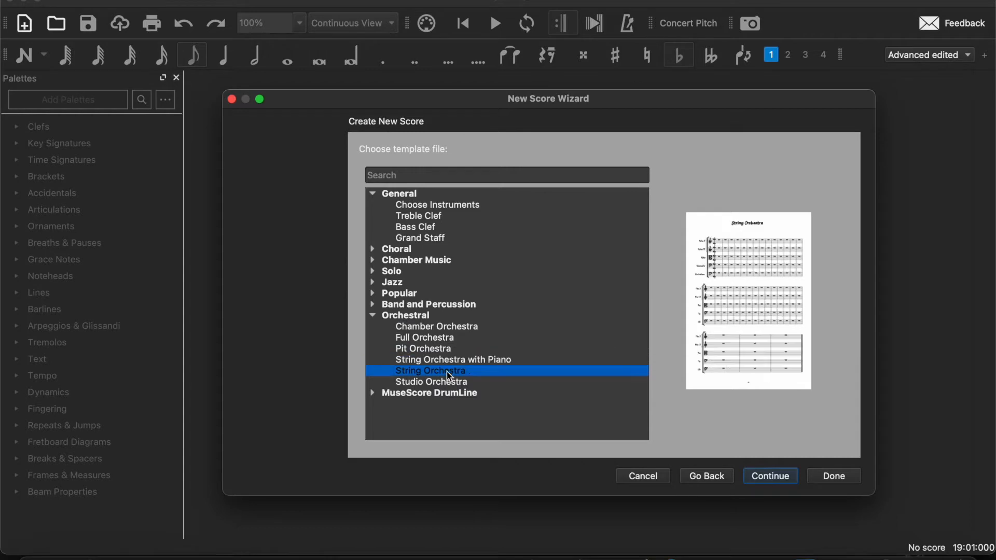
{"action": "left_click", "coordinate": [449, 382]}
{"action": "left_click", "coordinate": [458, 329]}
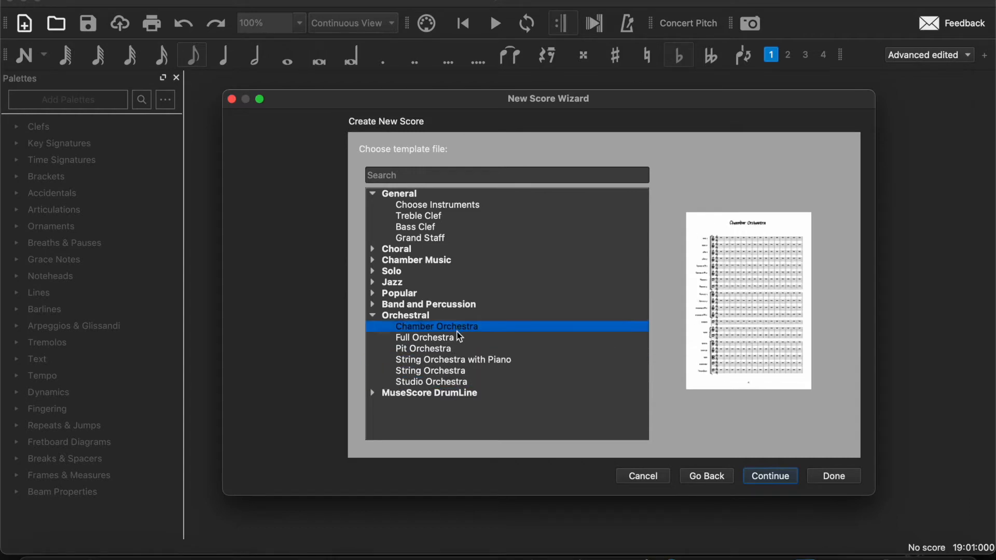
{"action": "left_click", "coordinate": [457, 339]}
{"action": "left_click", "coordinate": [450, 350]}
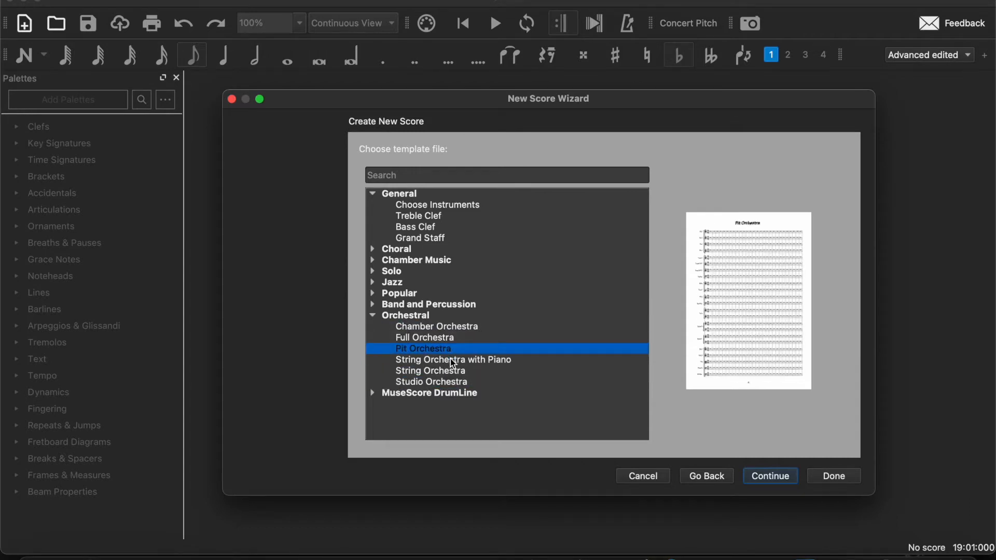
{"action": "left_click", "coordinate": [450, 359]}
{"action": "left_click", "coordinate": [446, 372]}
{"action": "left_click", "coordinate": [444, 383]}
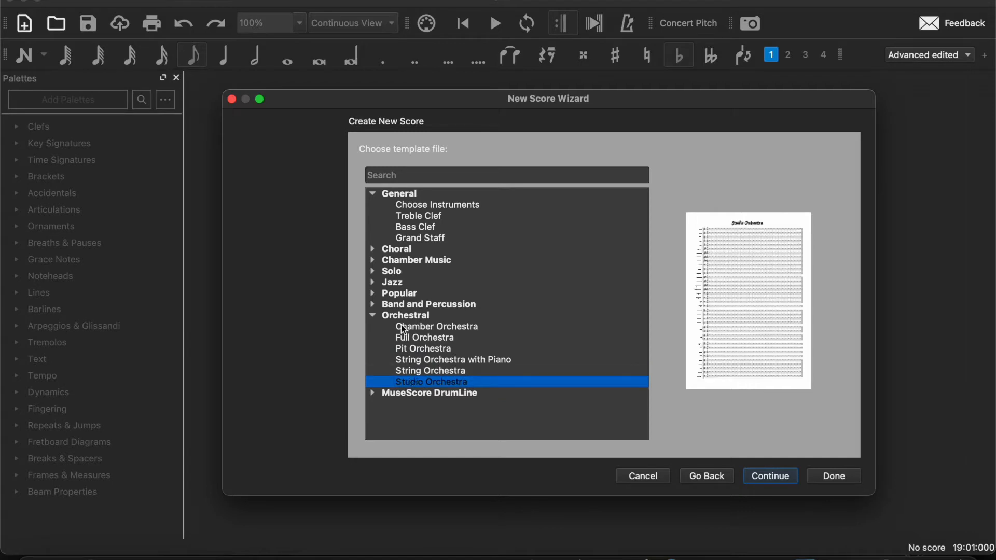
{"action": "left_click", "coordinate": [373, 317]}
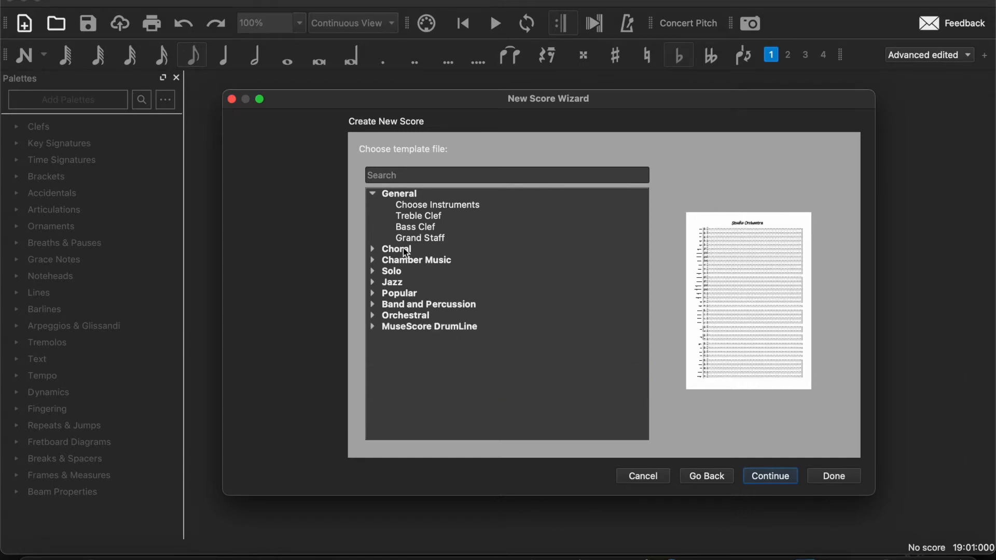
Use the Choose Instruments template, keep Orchestral ordering and filter the available instruments to Orchestra
{"action": "left_click", "coordinate": [434, 206]}
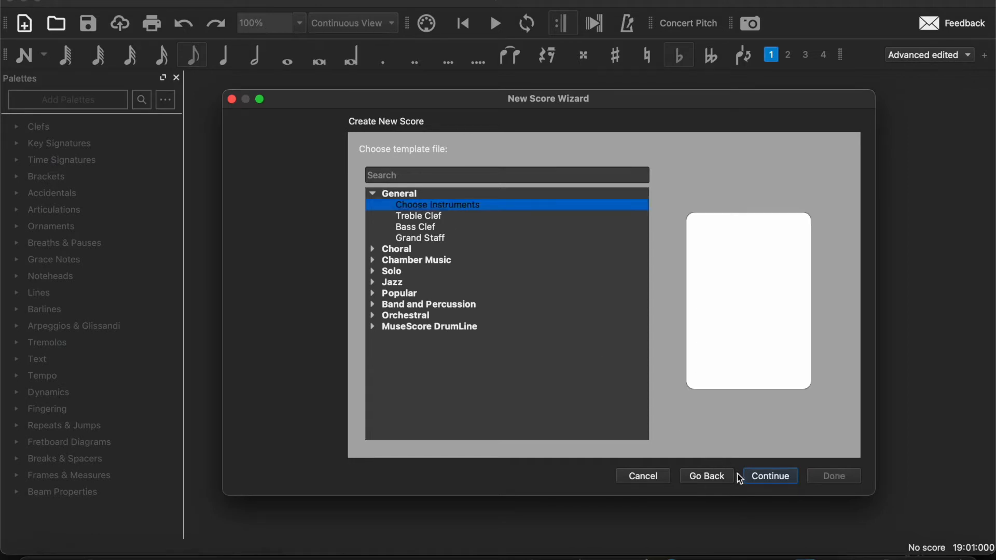
{"action": "left_click", "coordinate": [759, 475]}
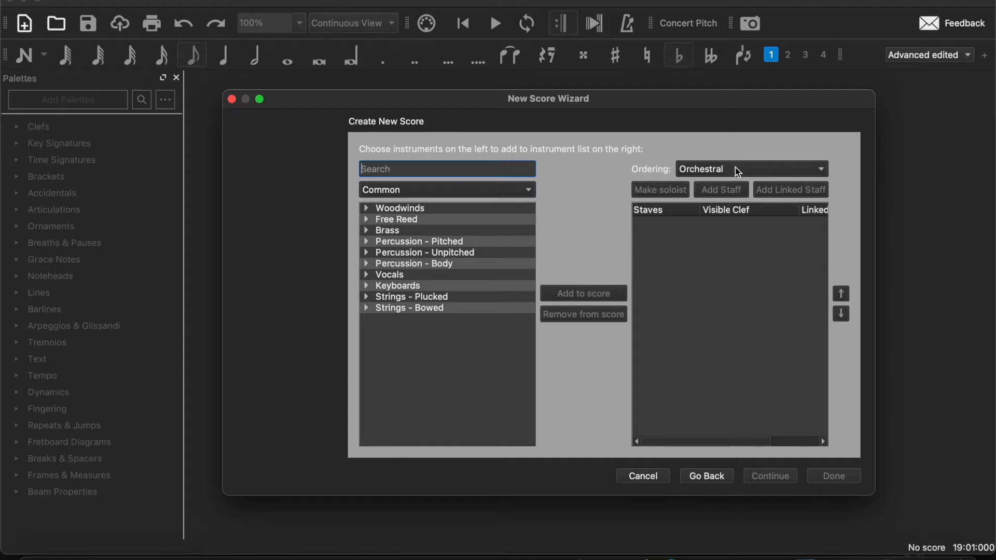
{"action": "left_click", "coordinate": [758, 169]}
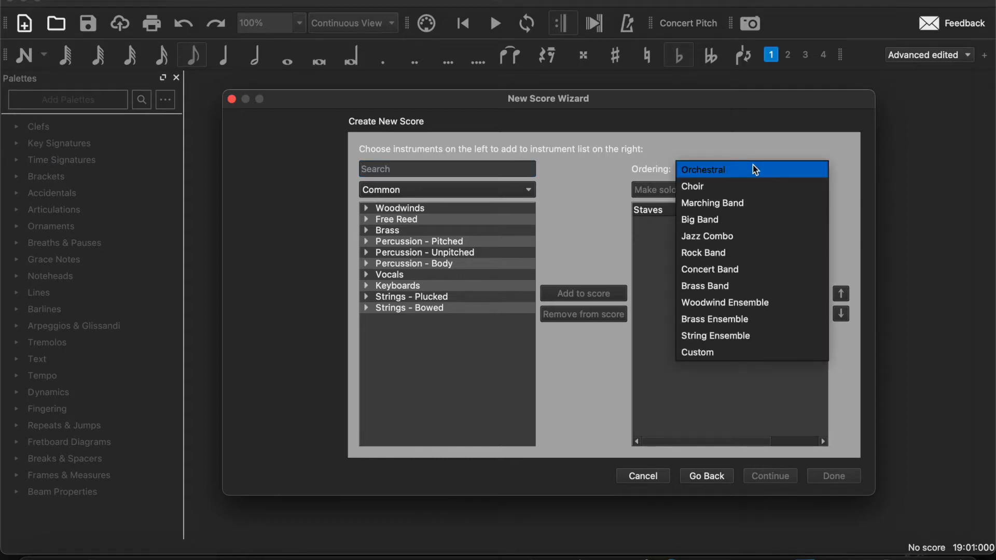
{"action": "left_click", "coordinate": [756, 169]}
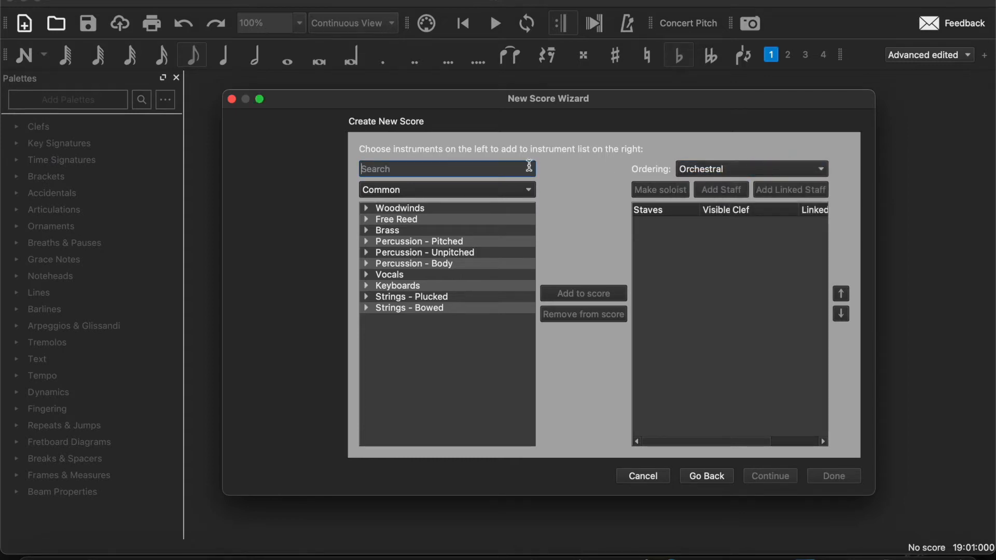
{"action": "left_click", "coordinate": [369, 191]}
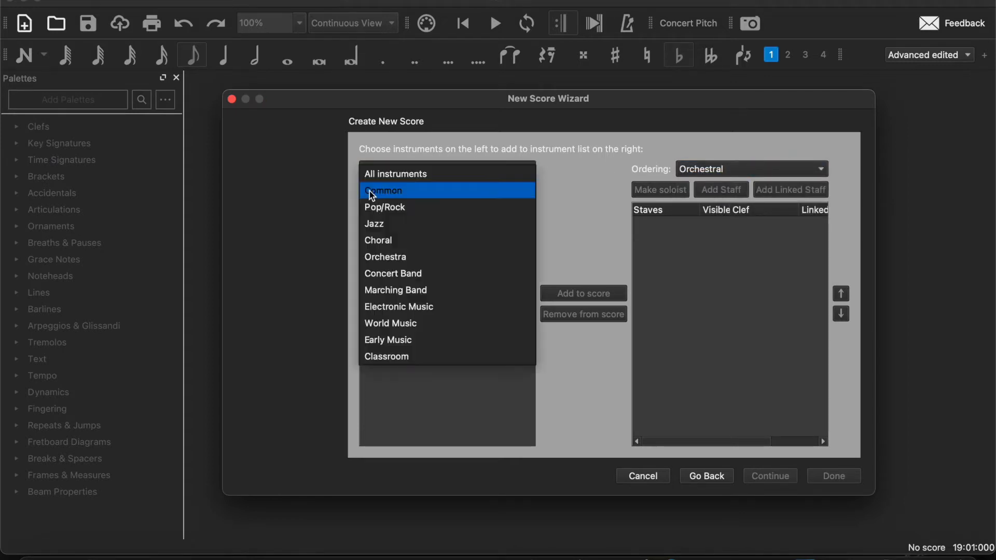
{"action": "left_click", "coordinate": [377, 261]}
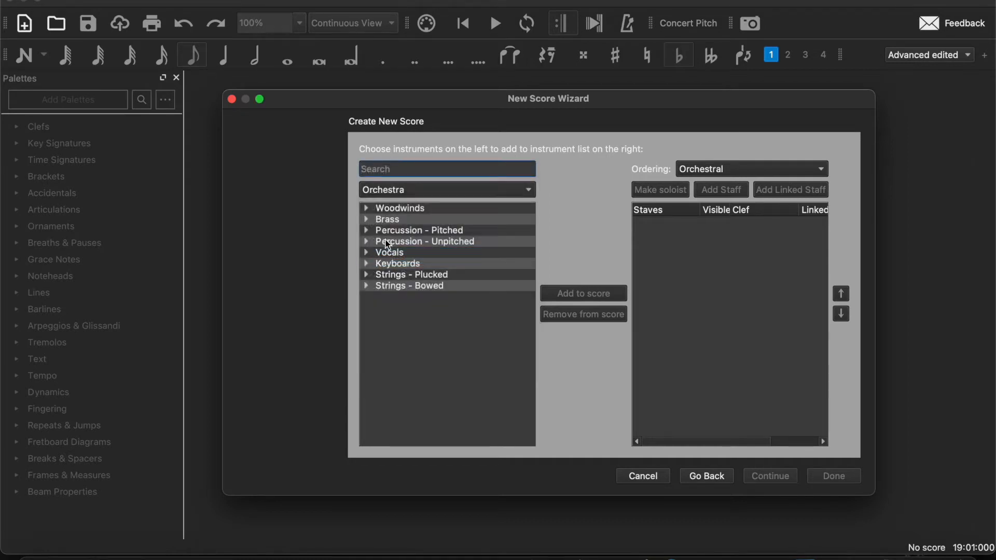
Add one Piccolo and two Flutes from the woodwinds to the score
{"action": "left_click", "coordinate": [366, 208]}
{"action": "left_click", "coordinate": [391, 221]}
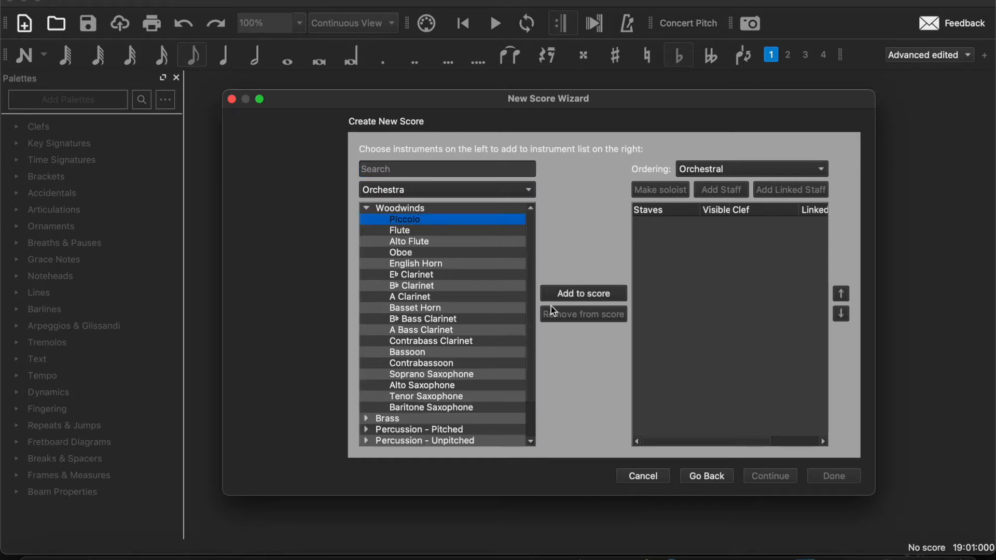
{"action": "left_click", "coordinate": [561, 295]}
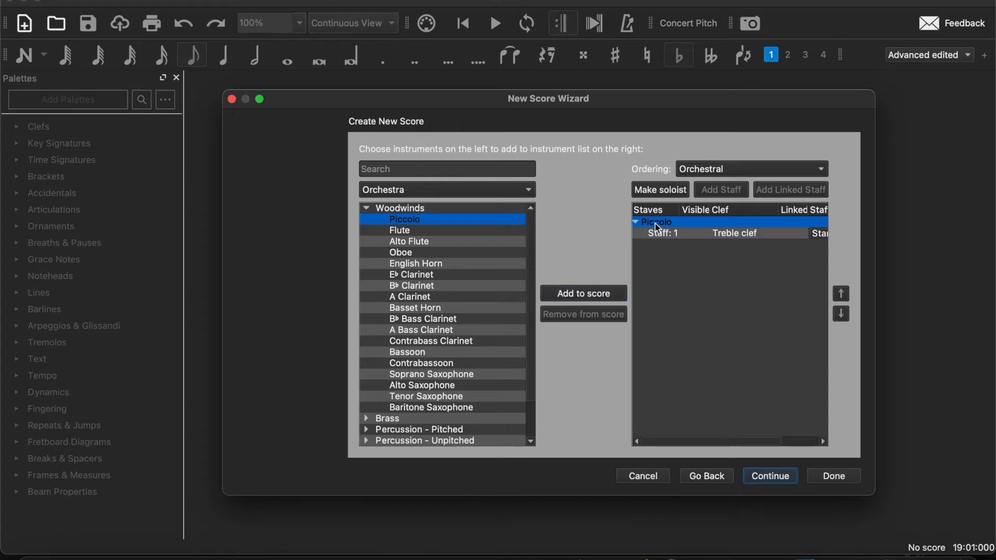
{"action": "left_click", "coordinate": [453, 231]}
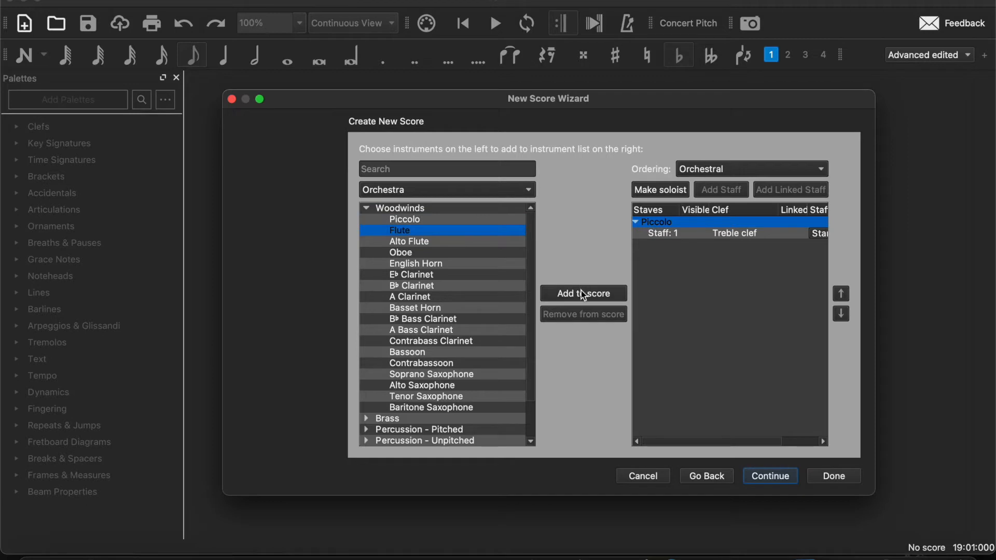
{"action": "double_click", "coordinate": [581, 290]}
Add two Oboes and one English Horn to the score
{"action": "left_click", "coordinate": [452, 253]}
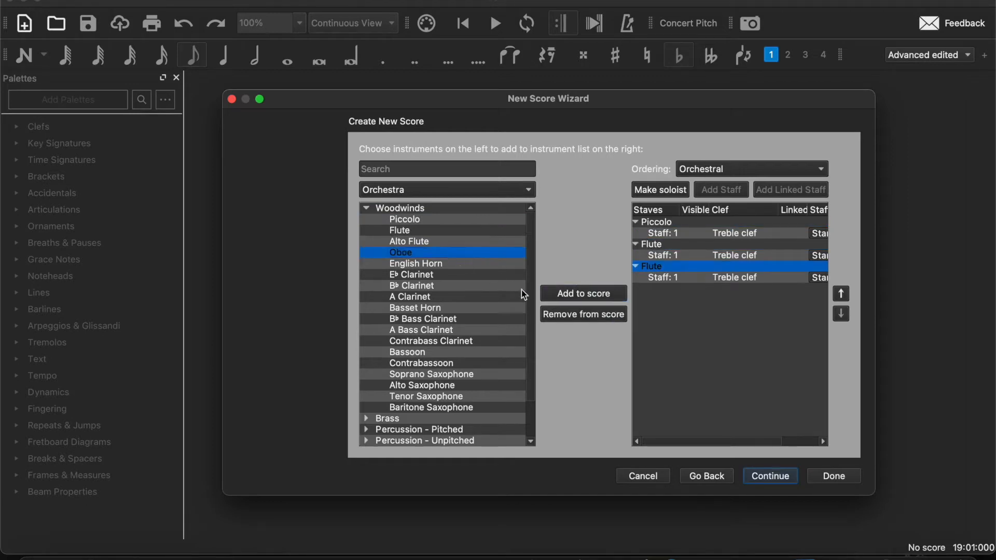
{"action": "double_click", "coordinate": [546, 294]}
{"action": "left_click", "coordinate": [442, 264]}
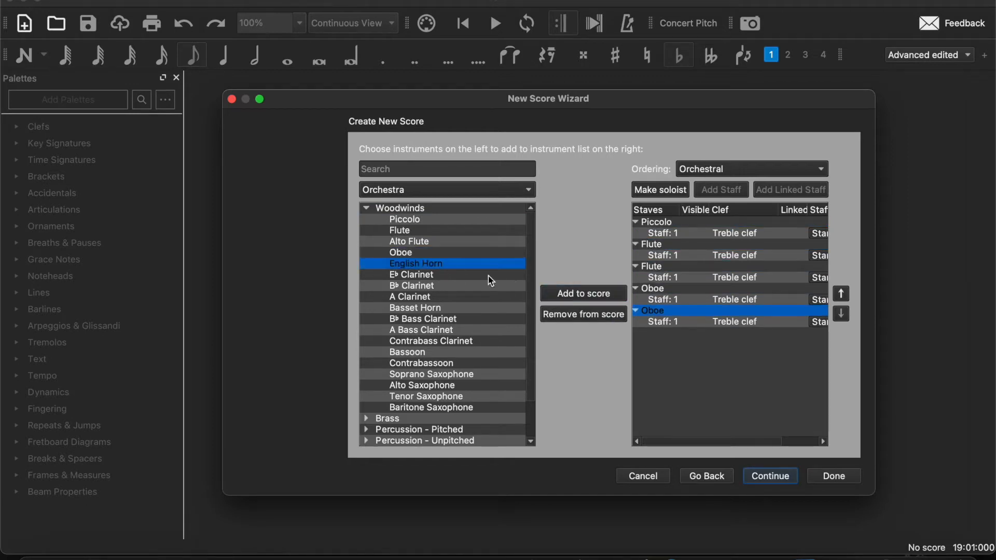
{"action": "left_click", "coordinate": [550, 296]}
Add two B♭ Clarinets, and search for "Bass Clarinet" to add one plain Bass Clarinet
{"action": "left_click", "coordinate": [447, 286]}
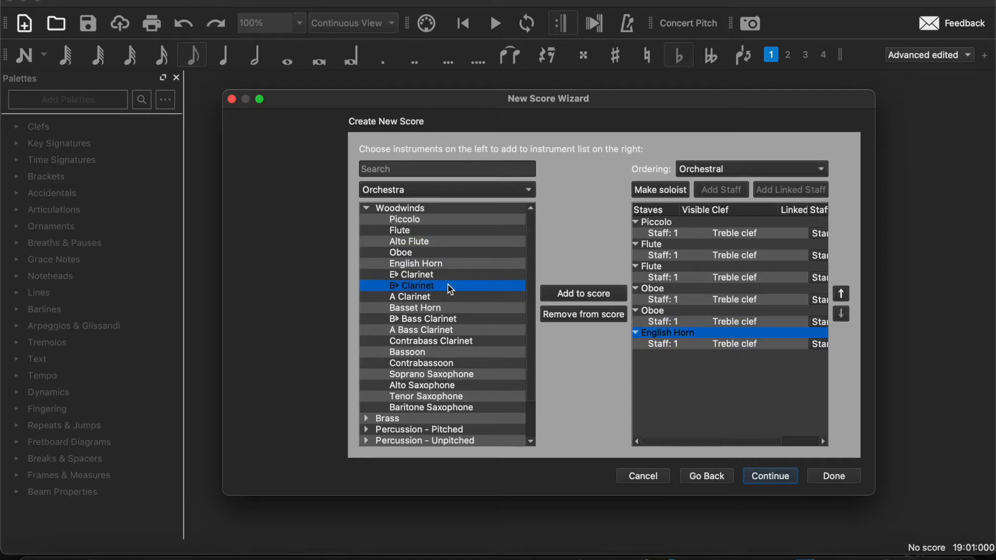
{"action": "double_click", "coordinate": [571, 295]}
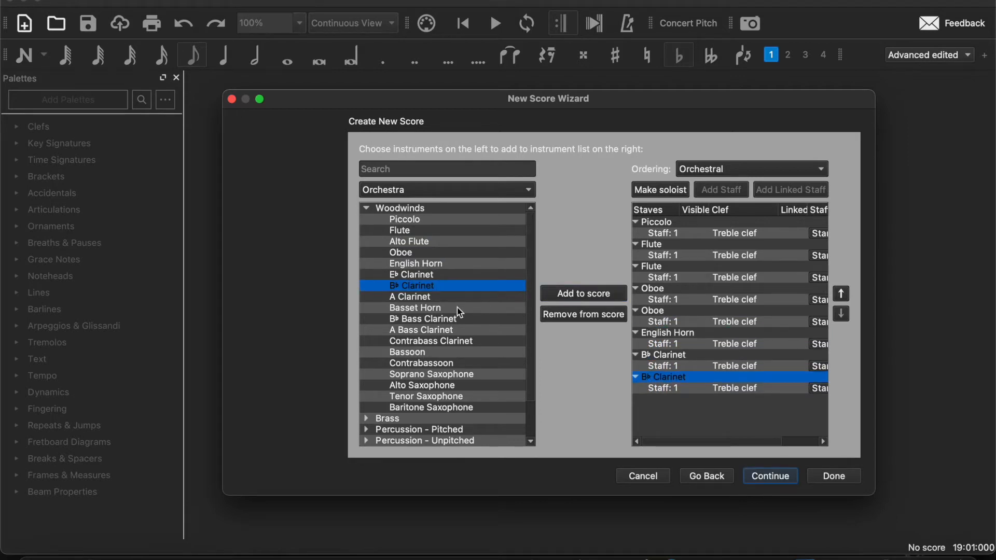
{"action": "left_click", "coordinate": [434, 168]}
{"action": "type", "text": "Bass Clarinet"}
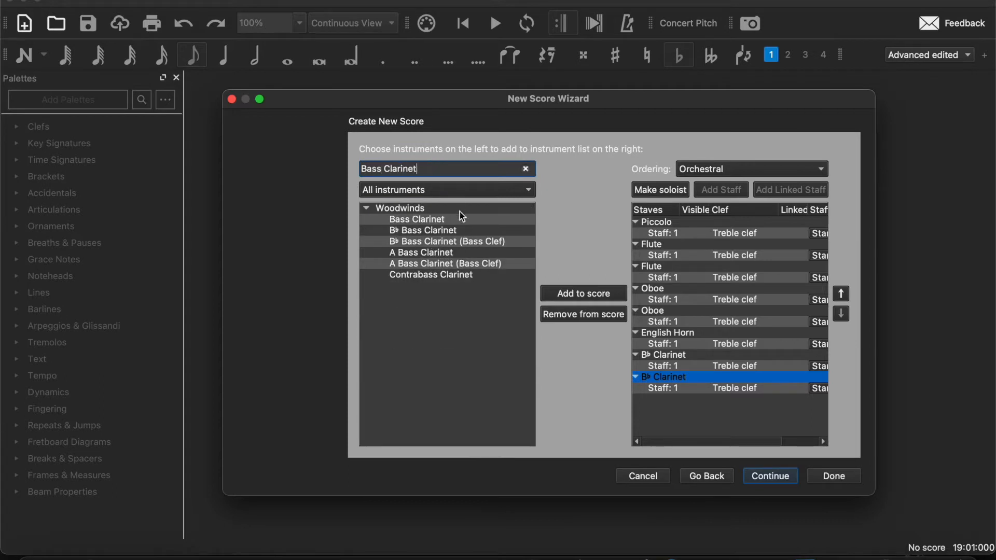
{"action": "left_click", "coordinate": [443, 222]}
{"action": "left_click", "coordinate": [565, 293]}
Restore the Orchestra instrument filter and add two Bassoons and one Contrabassoon from the woodwinds
{"action": "left_click", "coordinate": [528, 167]}
{"action": "left_click", "coordinate": [509, 190]}
{"action": "left_click", "coordinate": [491, 273]}
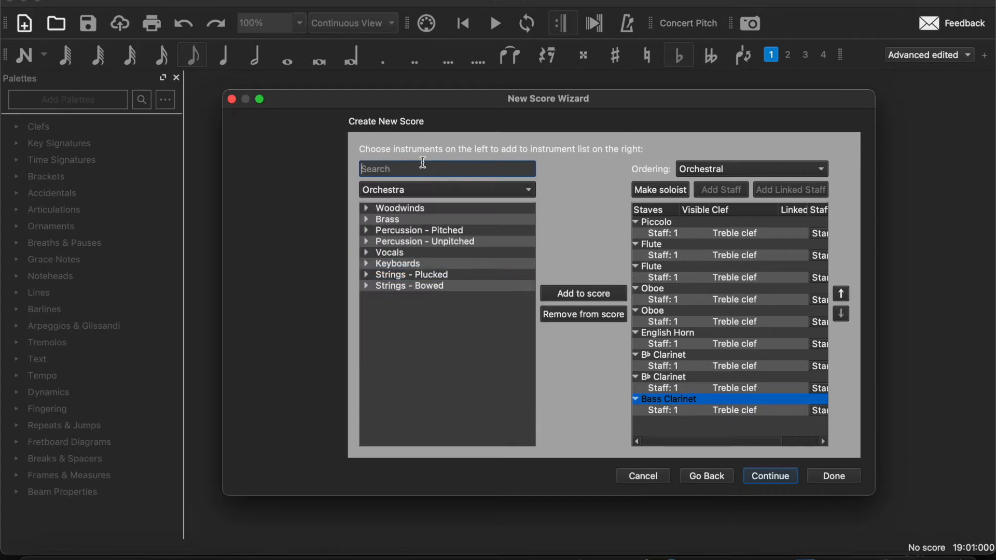
{"action": "left_click", "coordinate": [366, 208]}
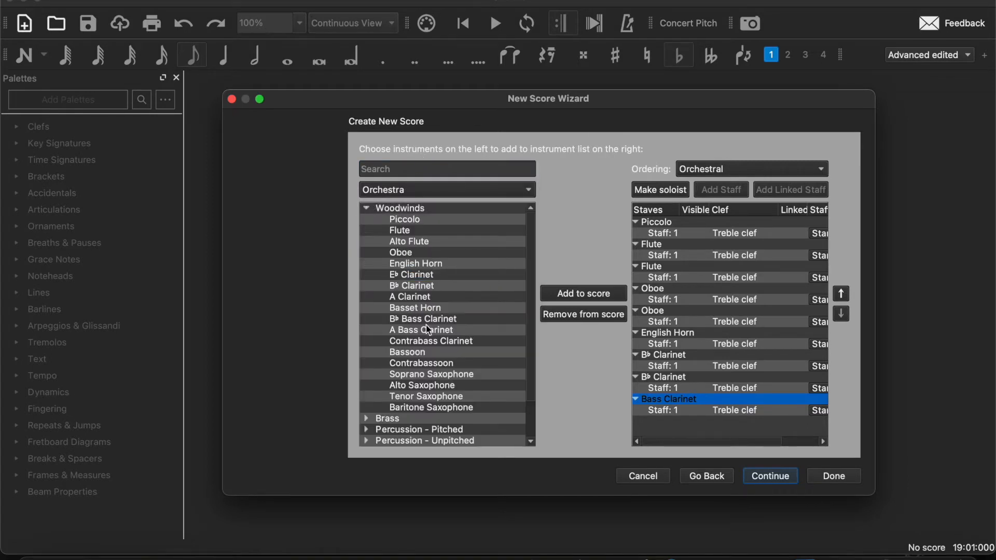
{"action": "left_click", "coordinate": [418, 353]}
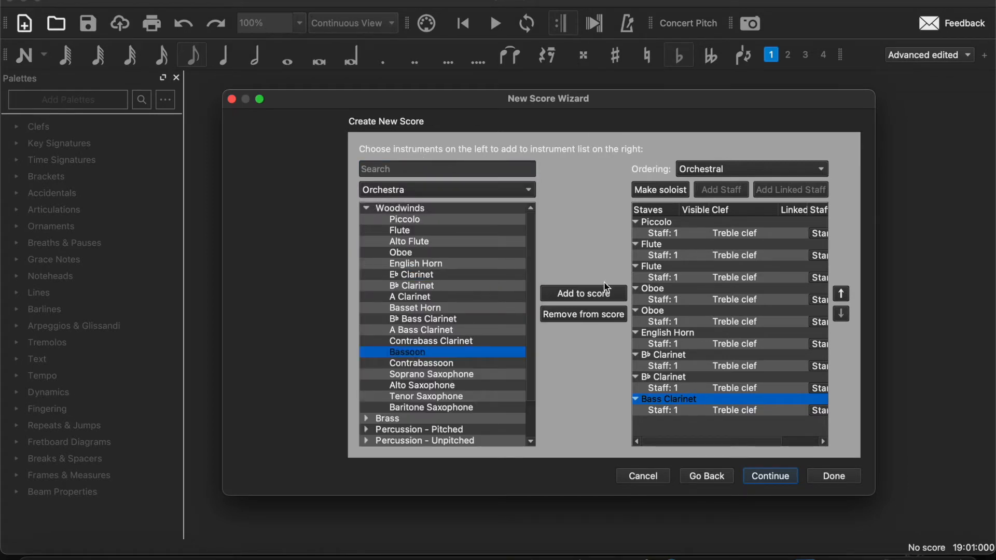
{"action": "left_click", "coordinate": [594, 296]}
{"action": "left_click", "coordinate": [594, 295]}
{"action": "left_click", "coordinate": [456, 363]}
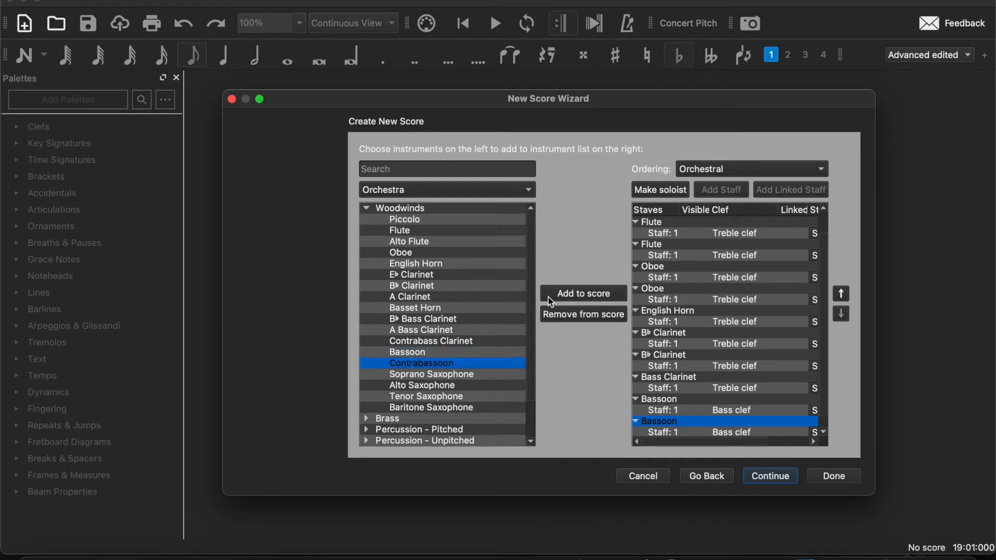
{"action": "left_click", "coordinate": [554, 299]}
{"action": "left_click", "coordinate": [366, 211]}
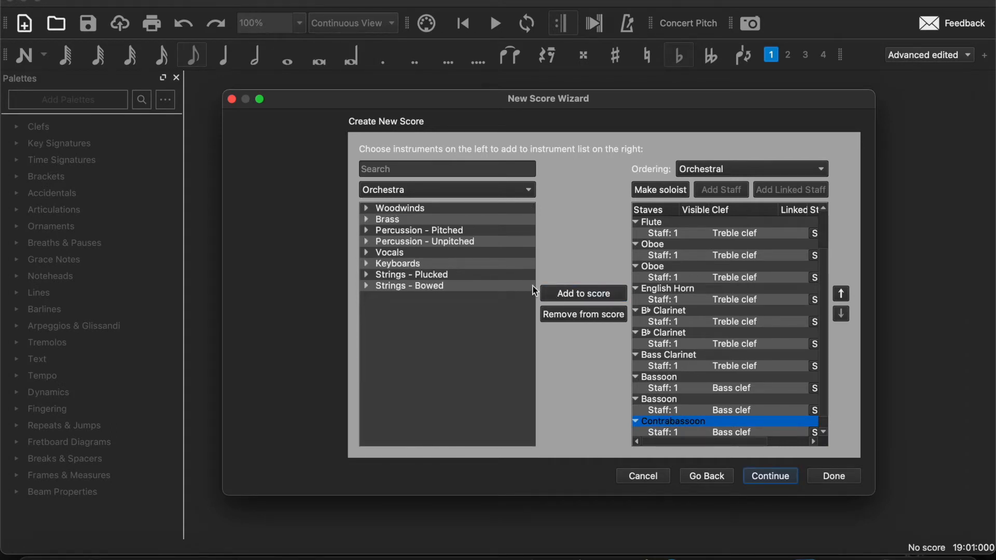
Finish creating the score with an open key signature, 4/4 time, 32 measures and no pickup or tempo marking
{"action": "scroll", "coordinate": [716, 376], "scroll_direction": "up", "scroll_amount": 2}
{"action": "scroll", "coordinate": [715, 379], "scroll_direction": "down", "scroll_amount": 3}
{"action": "scroll", "coordinate": [715, 379], "scroll_direction": "right", "scroll_amount": 2}
{"action": "scroll", "coordinate": [716, 379], "scroll_direction": "left", "scroll_amount": 2}
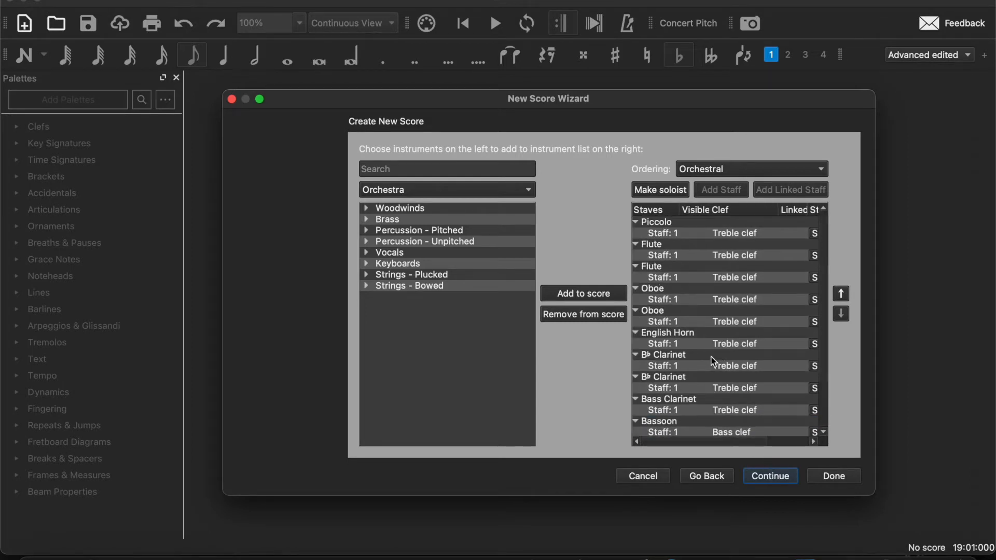
{"action": "left_click", "coordinate": [769, 478]}
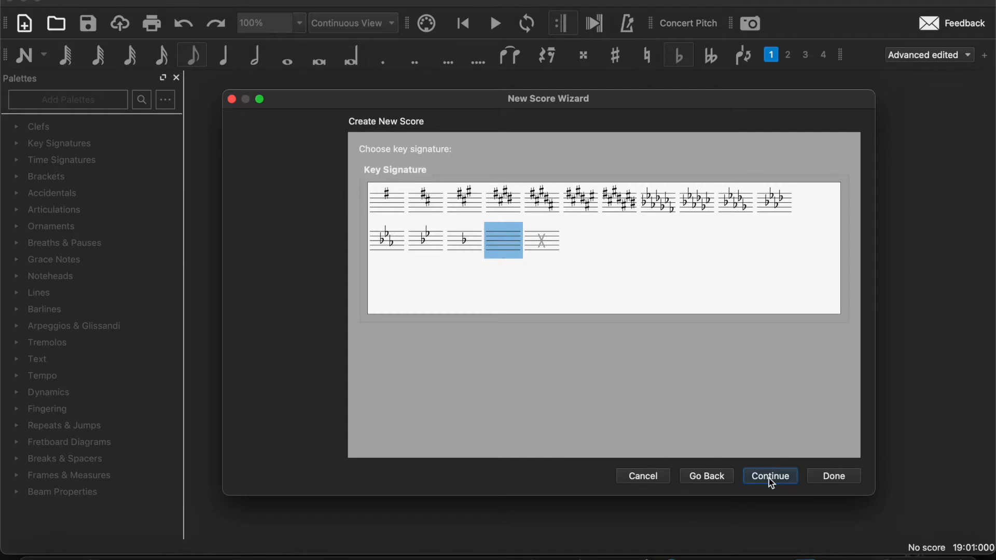
{"action": "left_click", "coordinate": [770, 477]}
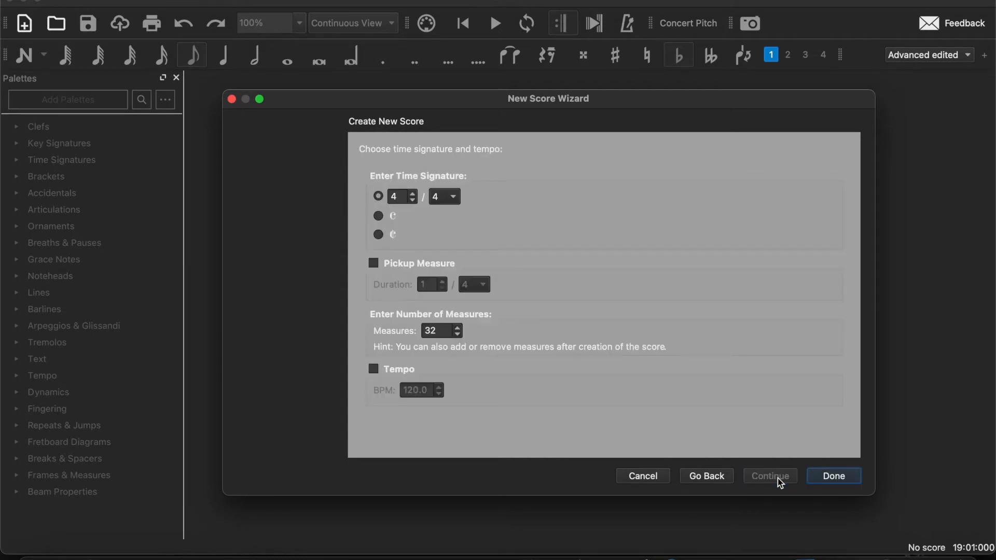
{"action": "left_click", "coordinate": [827, 476]}
{"action": "scroll", "coordinate": [603, 355], "scroll_direction": "down", "scroll_amount": 3}
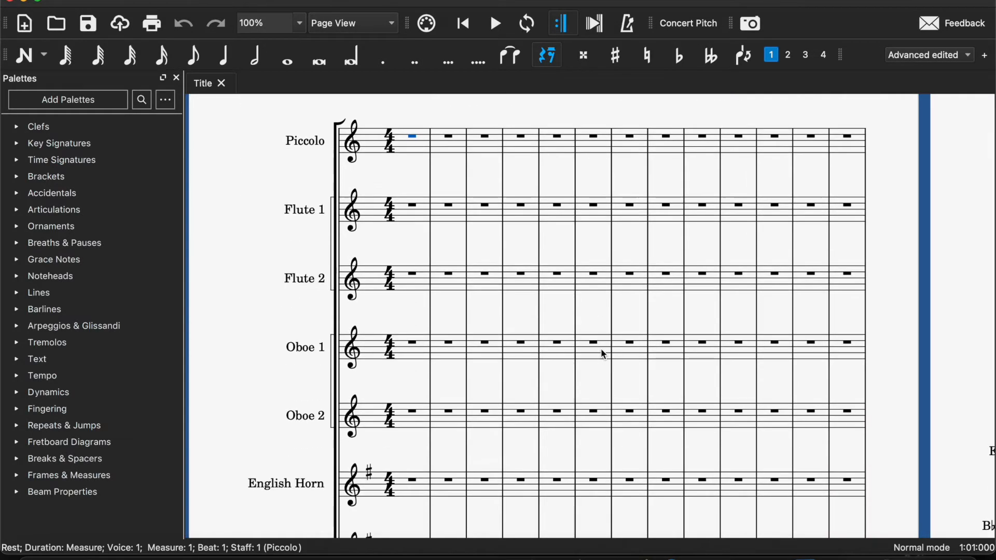
{"action": "scroll", "coordinate": [603, 354], "scroll_direction": "down", "scroll_amount": 3}
{"action": "scroll", "coordinate": [603, 354], "scroll_direction": "down", "scroll_amount": 3}
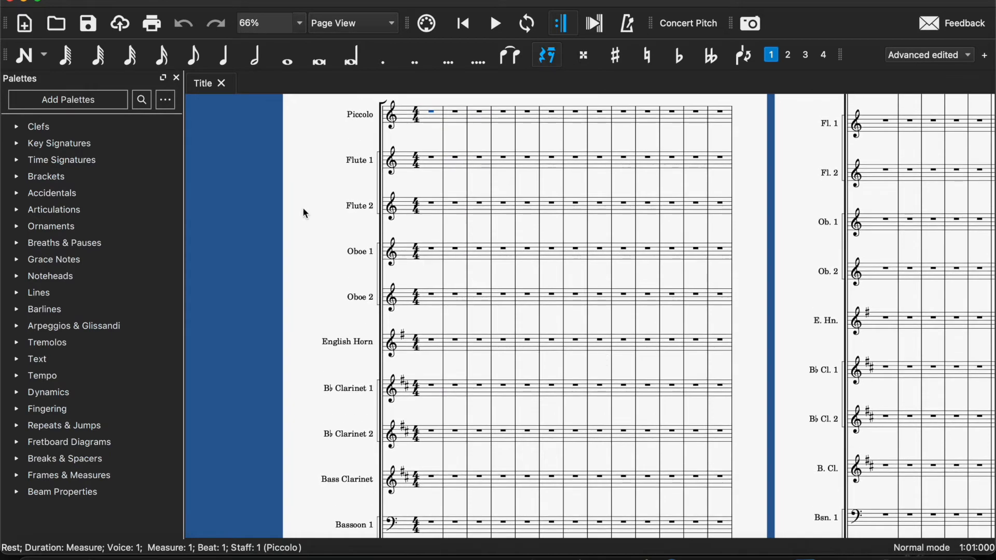
Reduce the staff space in the page settings to 0.750 mm and apply it to the score
{"action": "right_click", "coordinate": [306, 216]}
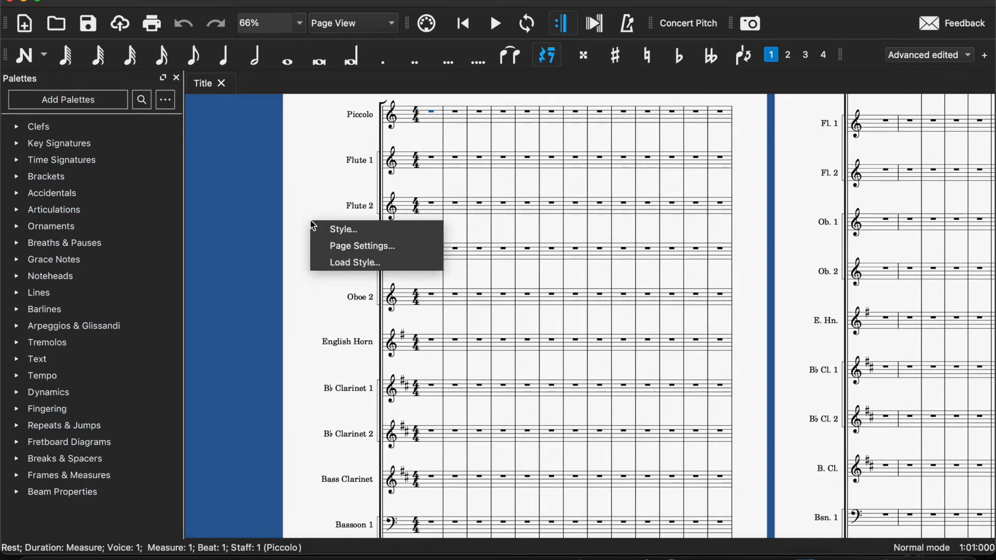
{"action": "left_click", "coordinate": [330, 246]}
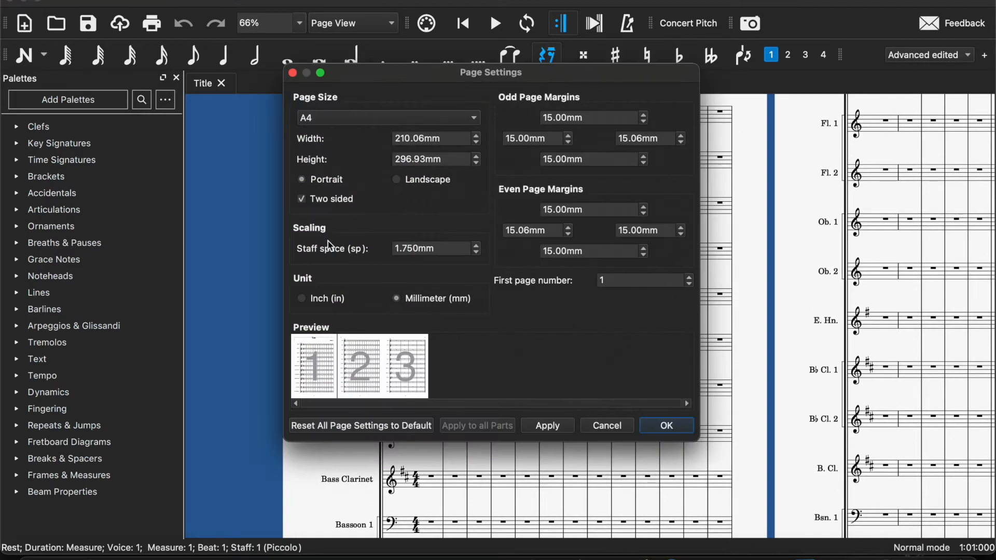
{"action": "left_click", "coordinate": [476, 252]}
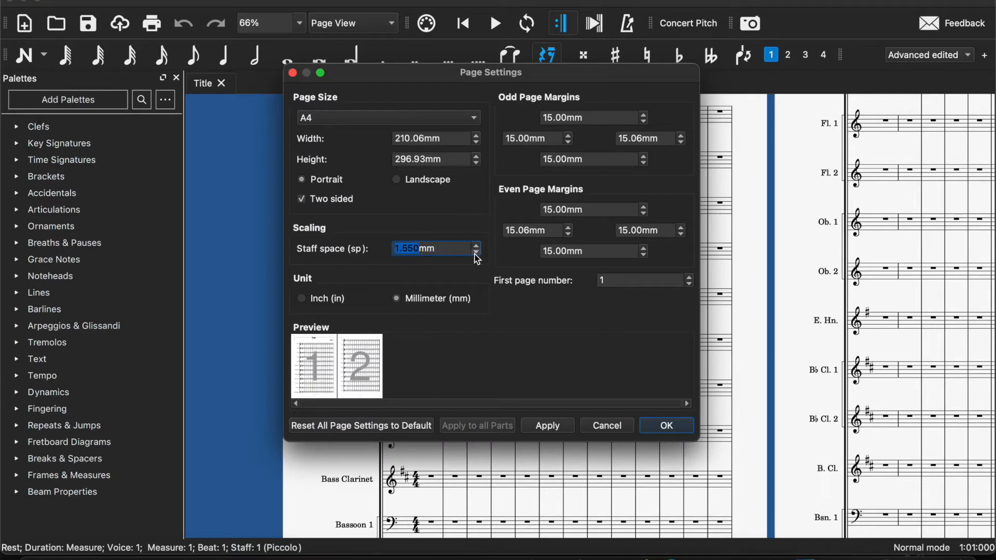
{"action": "left_click", "coordinate": [476, 252]}
{"action": "left_click", "coordinate": [476, 252]}
{"action": "left_click", "coordinate": [476, 252]}
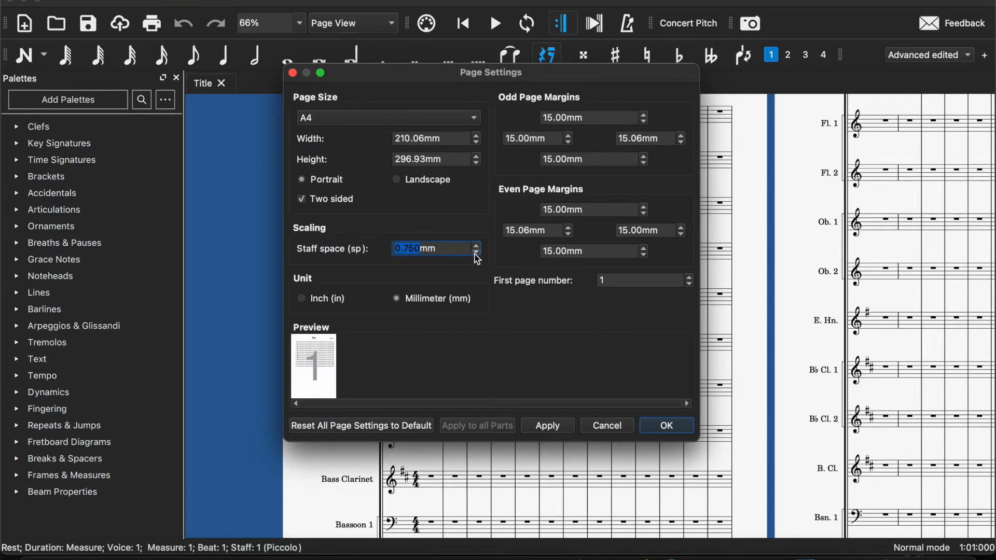
{"action": "left_click", "coordinate": [476, 252]}
{"action": "left_click", "coordinate": [475, 245]}
{"action": "left_click", "coordinate": [677, 426]}
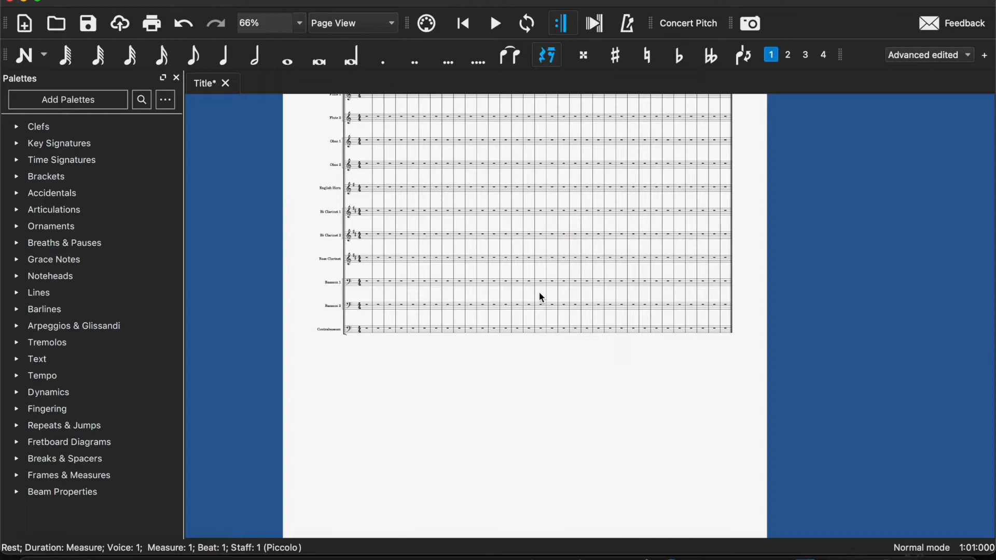
Switch the score from page layout to Continuous View
{"action": "left_click", "coordinate": [368, 19]}
{"action": "left_click", "coordinate": [367, 22]}
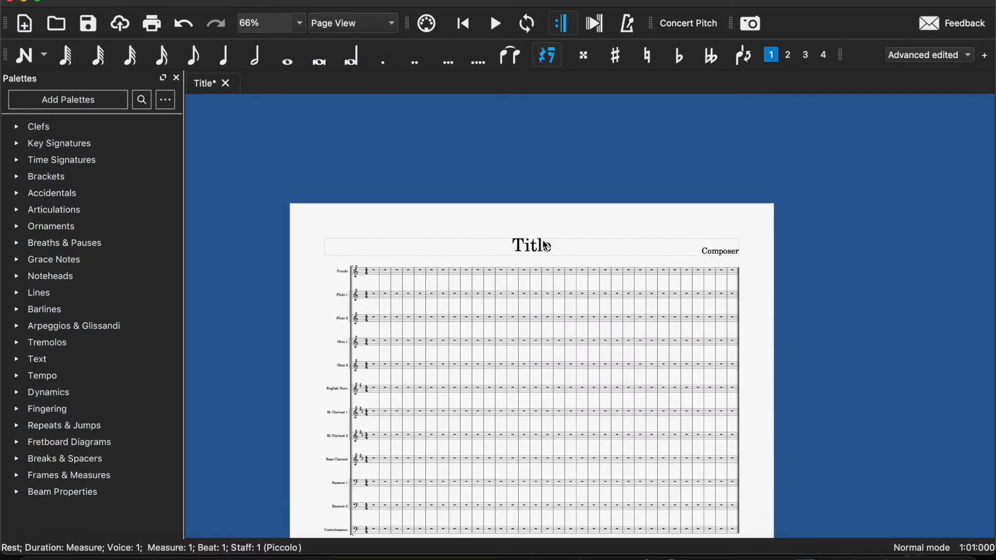
{"action": "left_click", "coordinate": [343, 23]}
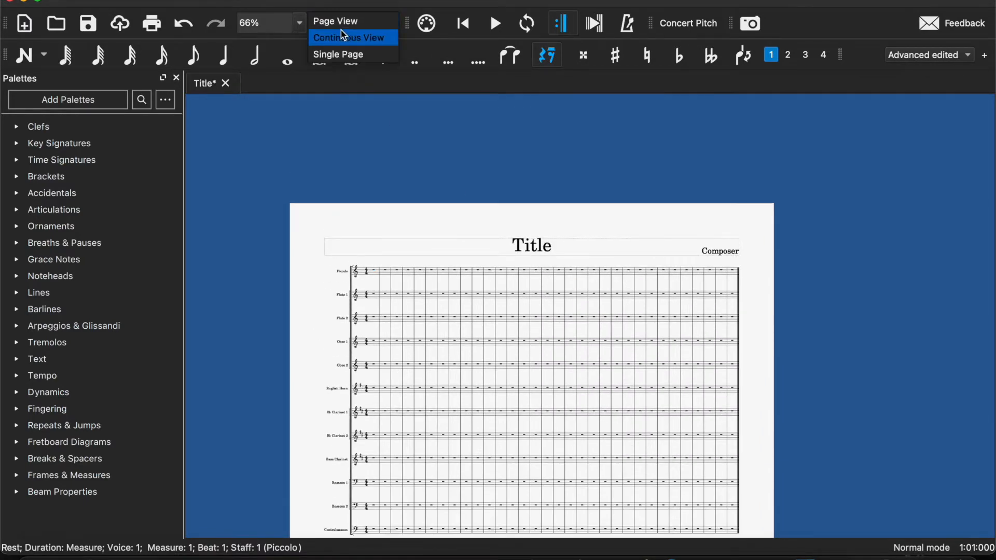
{"action": "left_click", "coordinate": [342, 36]}
Examine the instrument names and staves of the woodwind section from Piccolo down to Contrabassoon
{"action": "scroll", "coordinate": [301, 172], "scroll_direction": "up", "scroll_amount": 3}
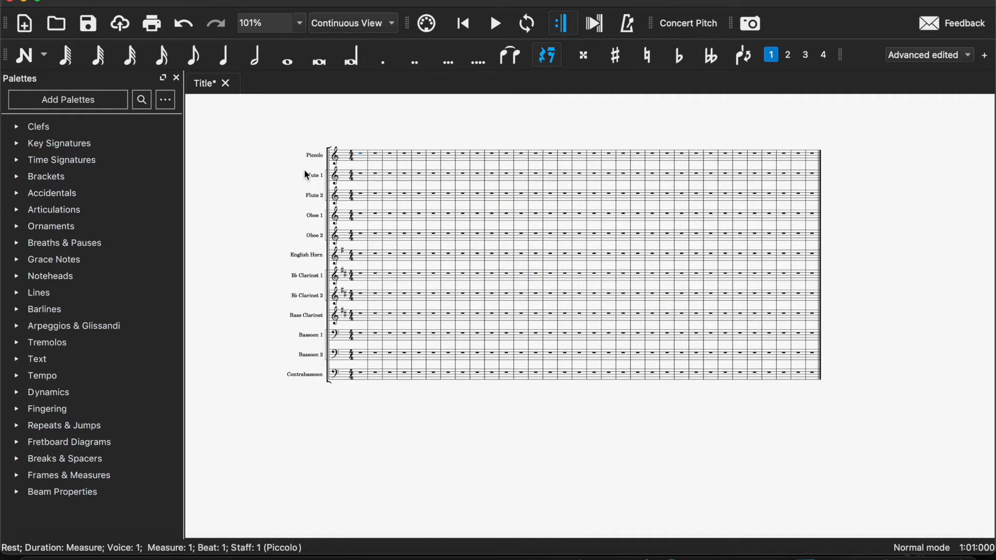
{"action": "scroll", "coordinate": [307, 175], "scroll_direction": "up", "scroll_amount": 8}
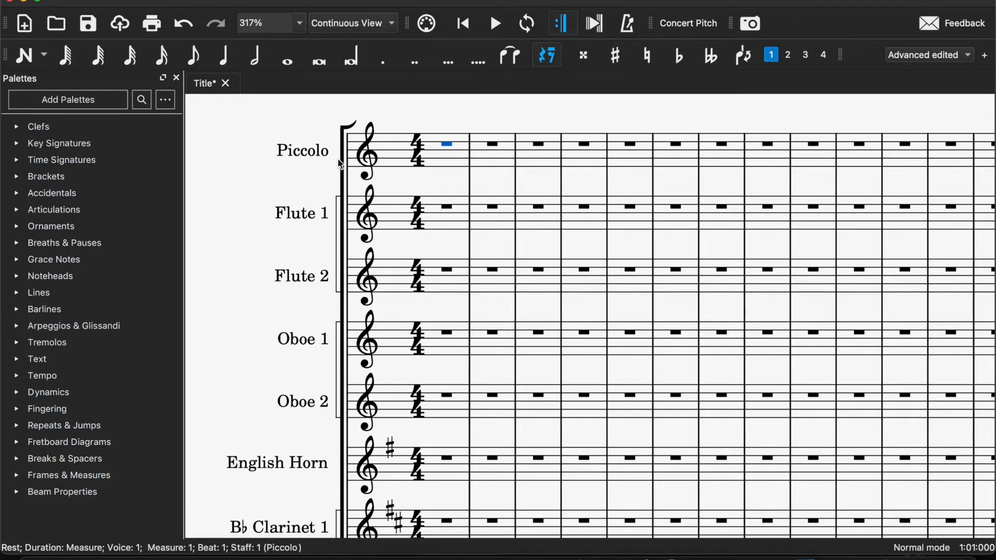
{"action": "scroll", "coordinate": [340, 164], "scroll_direction": "up", "scroll_amount": 10}
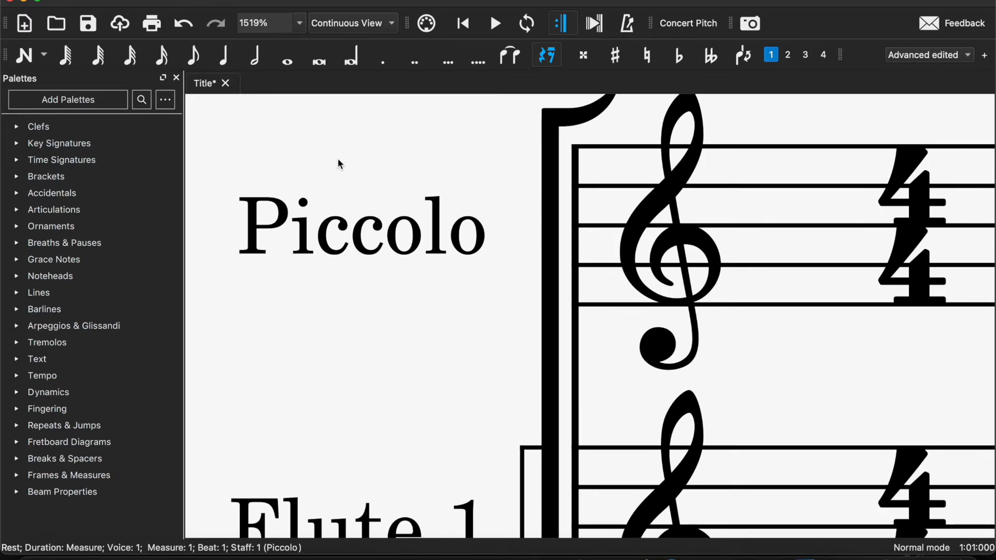
{"action": "scroll", "coordinate": [338, 164], "scroll_direction": "down", "scroll_amount": 15}
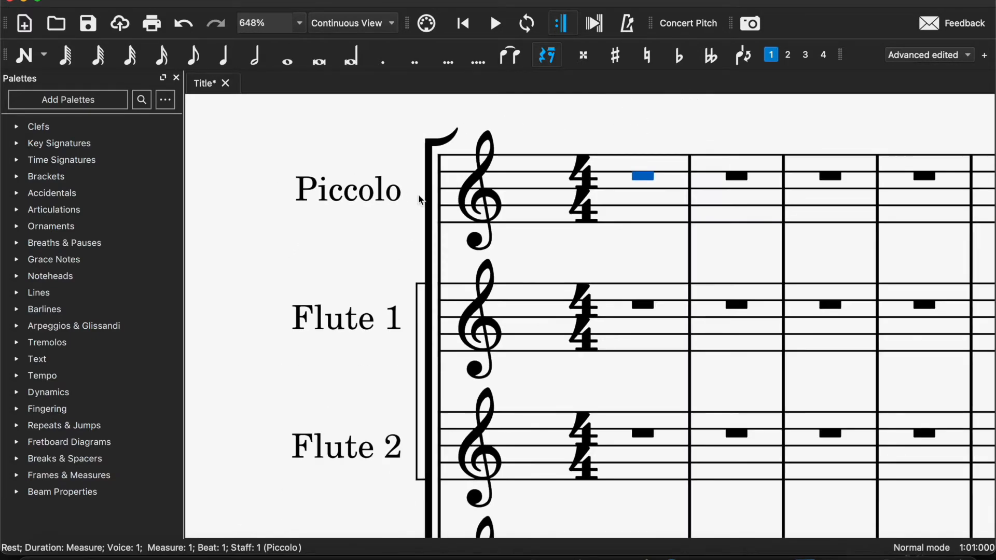
{"action": "scroll", "coordinate": [420, 208], "scroll_direction": "down", "scroll_amount": 5}
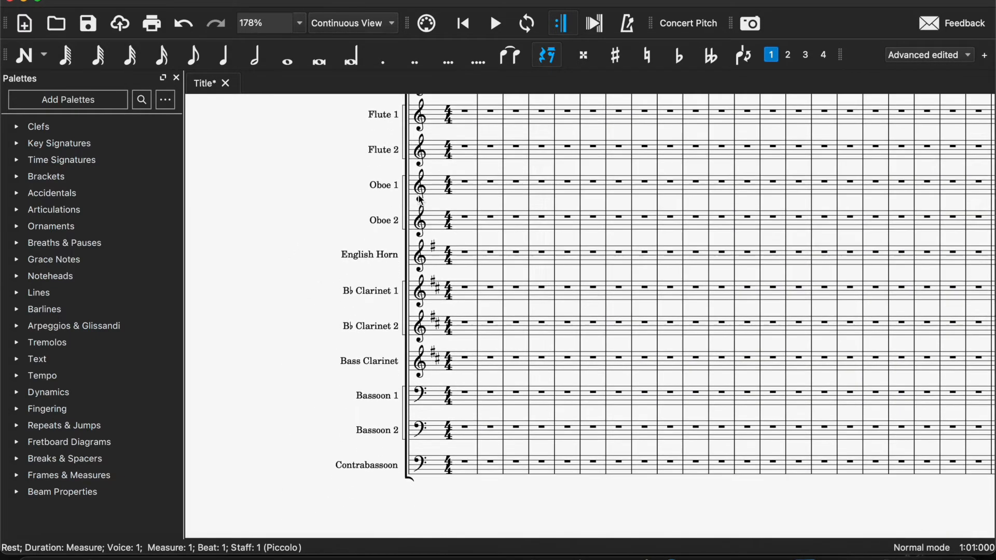
{"action": "scroll", "coordinate": [414, 282], "scroll_direction": "up", "scroll_amount": 3}
{"action": "scroll", "coordinate": [363, 248], "scroll_direction": "up", "scroll_amount": 5}
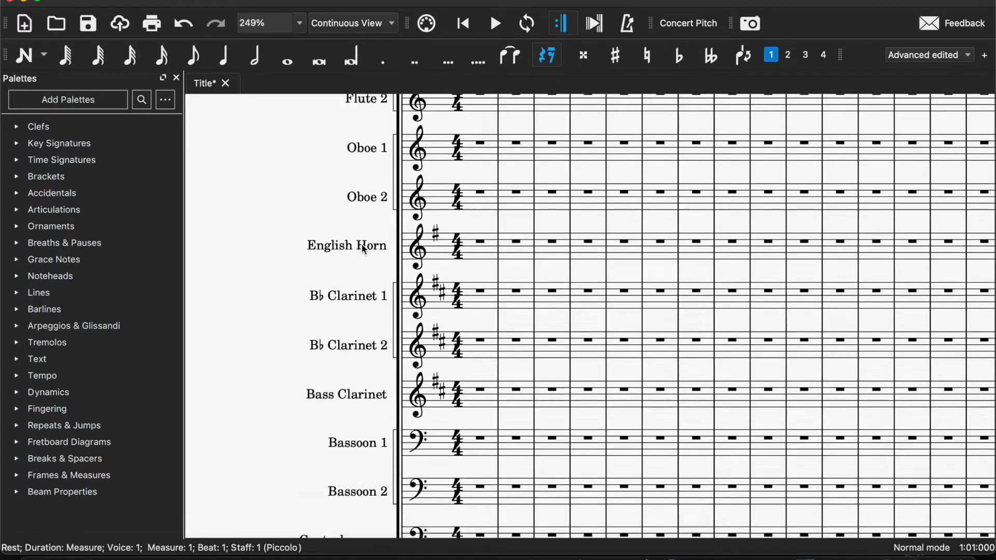
{"action": "scroll", "coordinate": [364, 249], "scroll_direction": "down", "scroll_amount": 3}
{"action": "scroll", "coordinate": [369, 293], "scroll_direction": "up", "scroll_amount": 2}
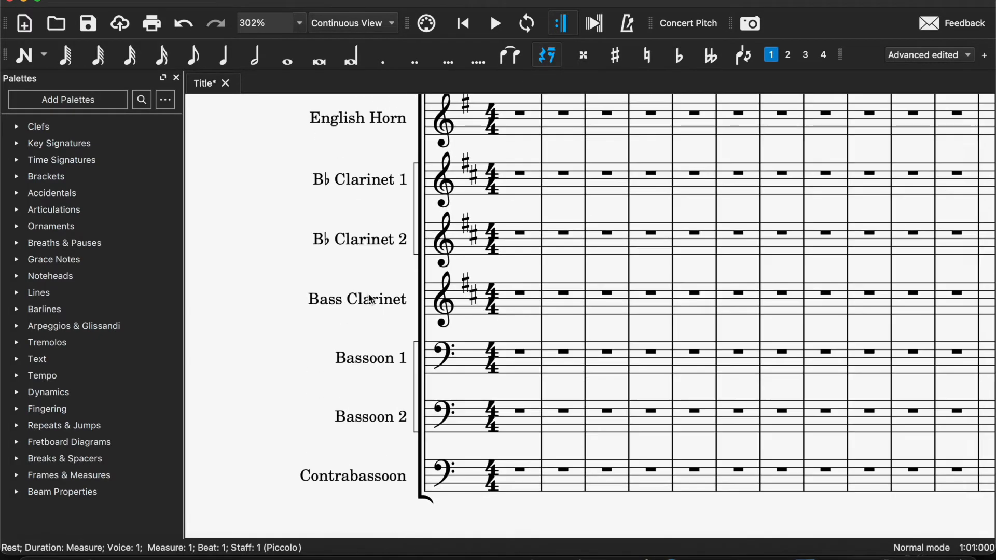
Rename the first B♭ Clarinet staff to "Clarinet in B♭ 1" in both the part name and the long instrument name
{"action": "scroll", "coordinate": [371, 280], "scroll_direction": "up", "scroll_amount": 3}
{"action": "scroll", "coordinate": [372, 283], "scroll_direction": "up", "scroll_amount": 2}
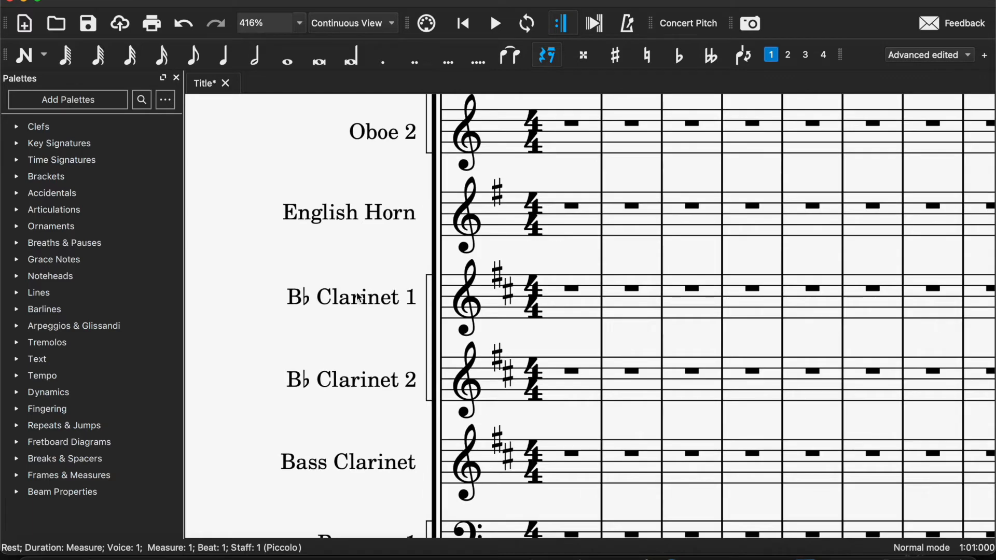
{"action": "double_click", "coordinate": [356, 300]}
{"action": "double_click", "coordinate": [460, 262]}
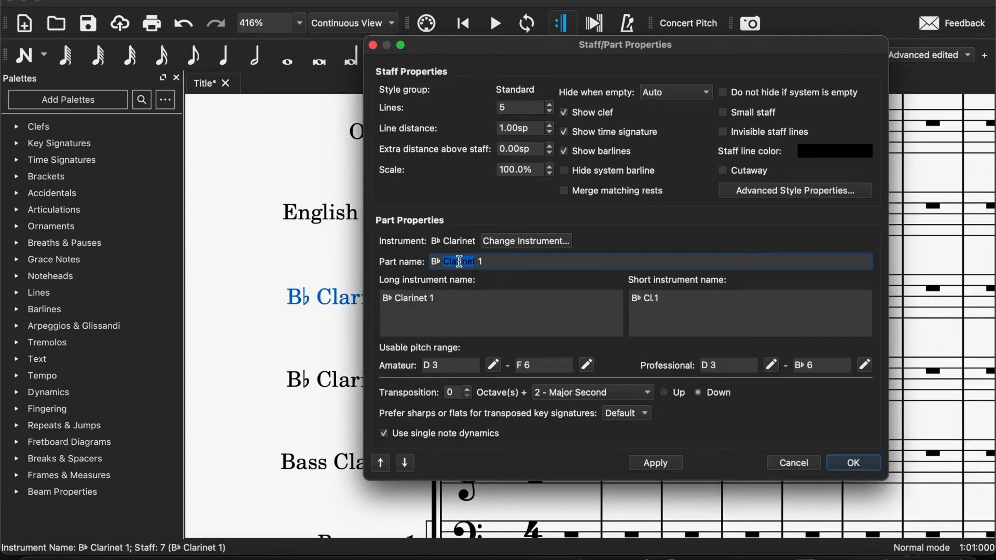
{"action": "key", "text": "super+x"}
{"action": "left_click", "coordinate": [432, 261]}
{"action": "key", "text": "super+v"}
{"action": "left_click_drag", "start_coordinate": [484, 262], "coordinate": [398, 255]}
{"action": "left_click_drag", "start_coordinate": [429, 299], "coordinate": [383, 299]}
{"action": "key", "text": "super+v"}
{"action": "left_click", "coordinate": [840, 467]}
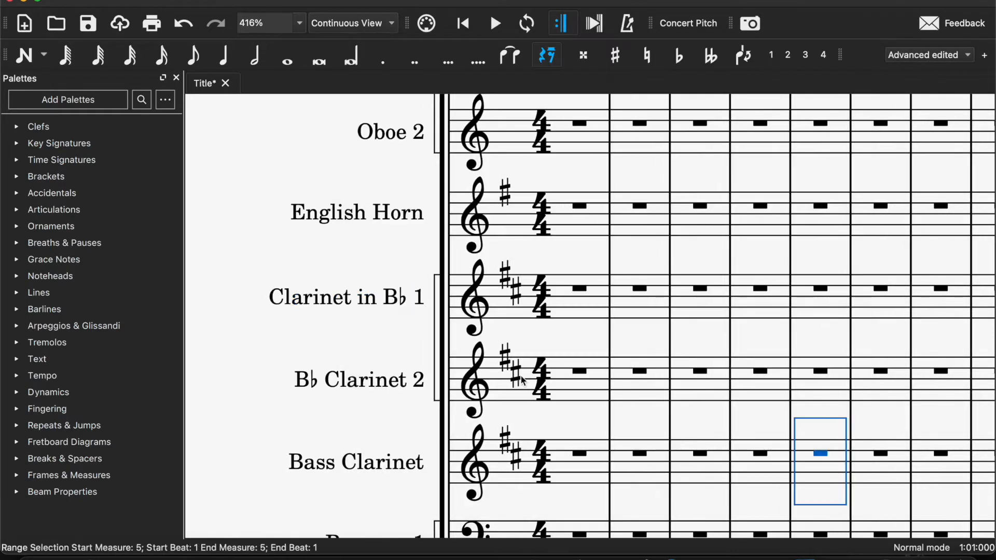
Change the part name and long instrument name of the second B♭ Clarinet staff to "Clarinet in B♭ 2"
{"action": "double_click", "coordinate": [385, 384]}
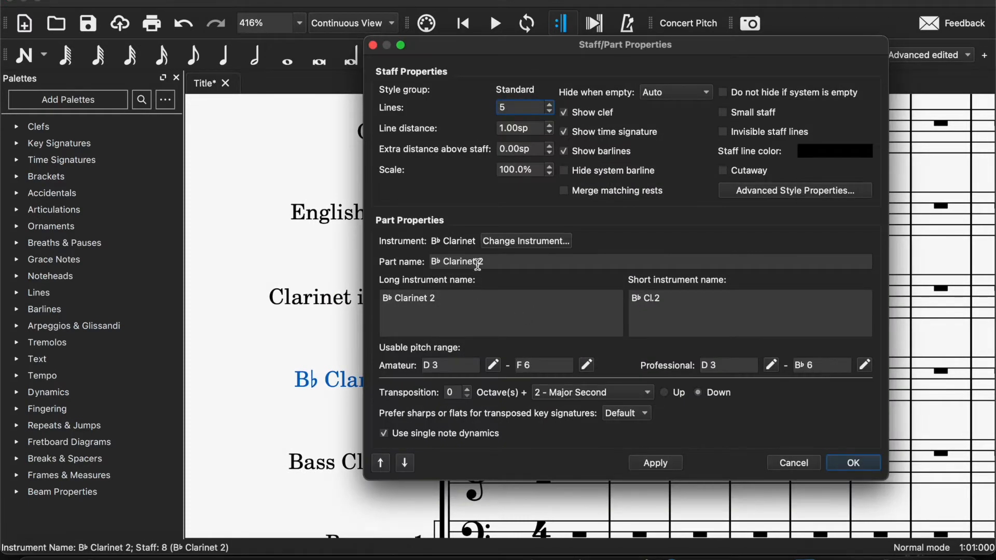
{"action": "left_click_drag", "start_coordinate": [474, 262], "coordinate": [382, 249]}
{"action": "key", "text": "super+v"}
{"action": "left_click_drag", "start_coordinate": [432, 297], "coordinate": [383, 297]}
{"action": "key", "text": "super+v"}
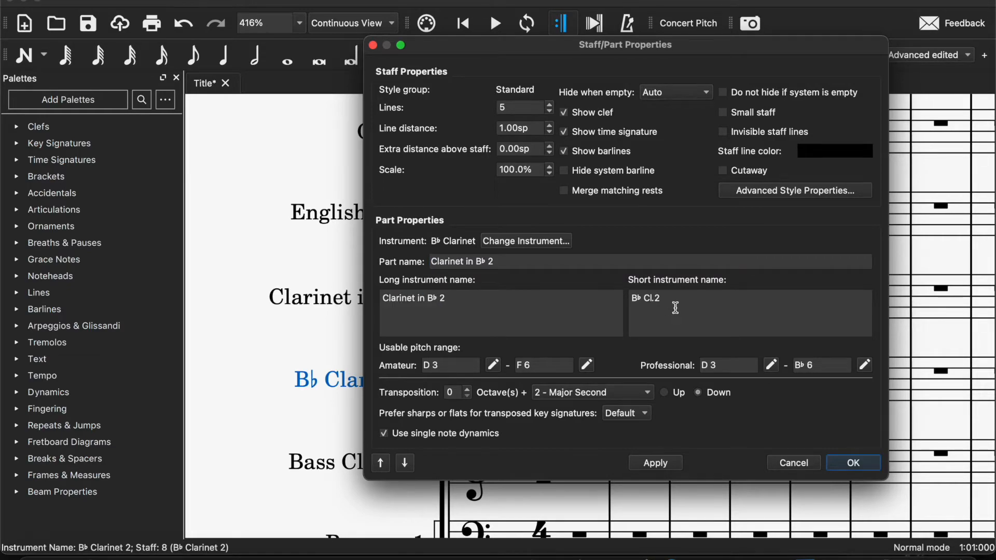
{"action": "left_click", "coordinate": [853, 463]}
Set the score style's musical symbols font to Petaluma, with Petaluma Text as the matching musical text font
{"action": "scroll", "coordinate": [493, 350], "scroll_direction": "down", "scroll_amount": 3}
{"action": "scroll", "coordinate": [493, 349], "scroll_direction": "down", "scroll_amount": 3}
{"action": "scroll", "coordinate": [493, 350], "scroll_direction": "down", "scroll_amount": 4}
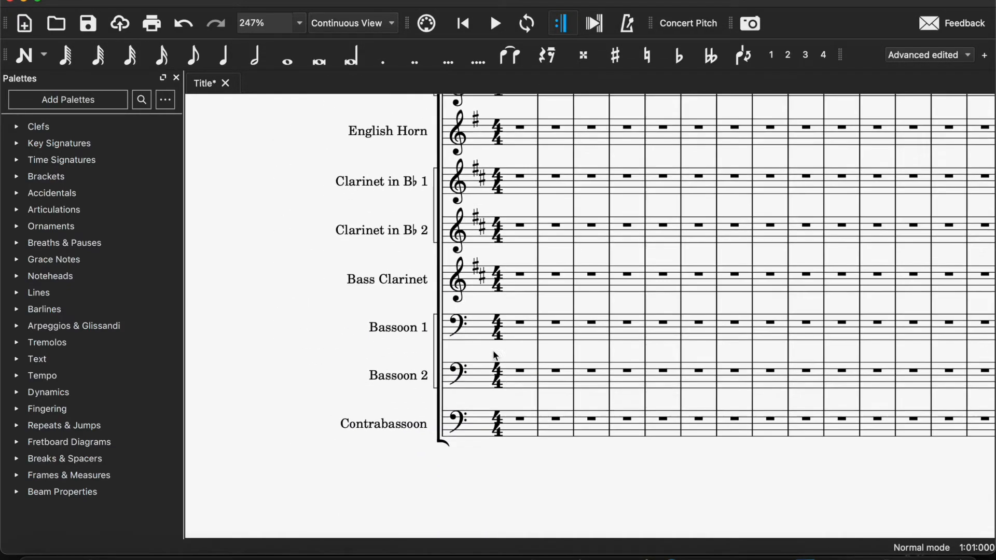
{"action": "scroll", "coordinate": [493, 353], "scroll_direction": "up", "scroll_amount": 2}
{"action": "scroll", "coordinate": [490, 355], "scroll_direction": "down", "scroll_amount": 3}
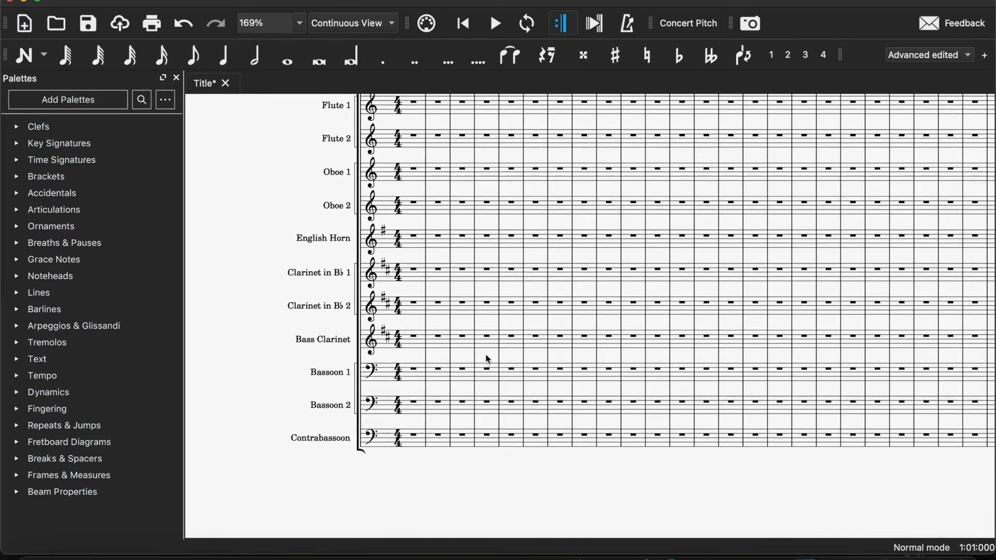
{"action": "right_click", "coordinate": [248, 366]}
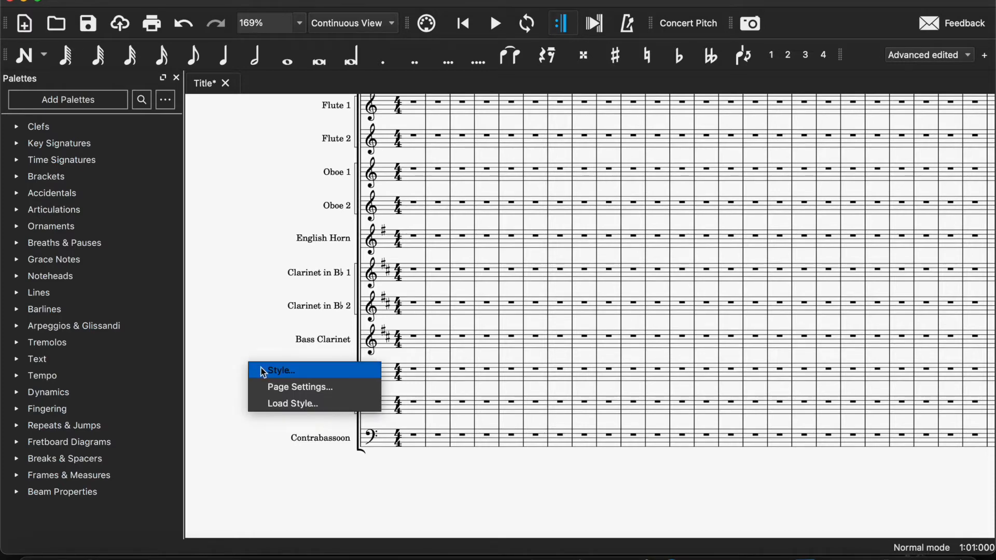
{"action": "left_click", "coordinate": [262, 370]}
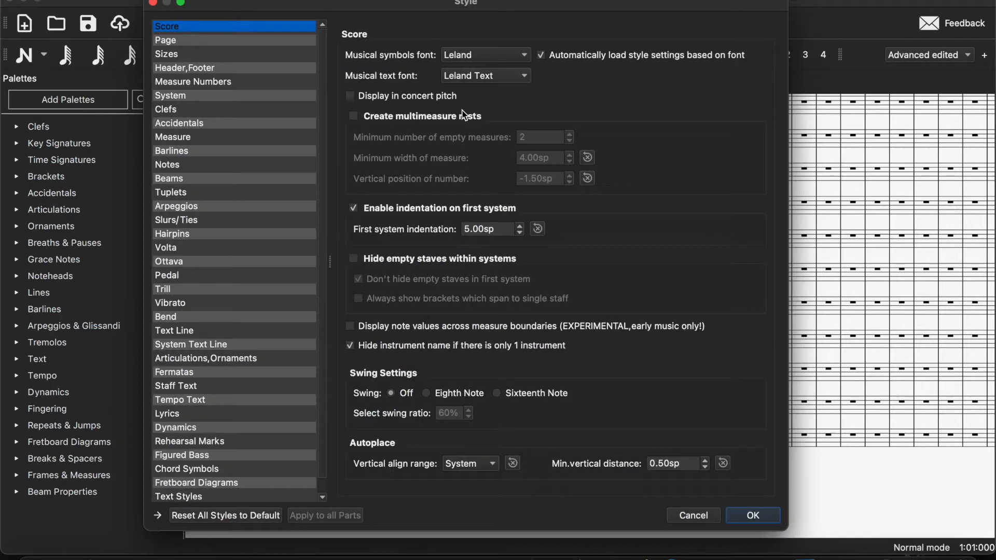
{"action": "left_click", "coordinate": [486, 54]}
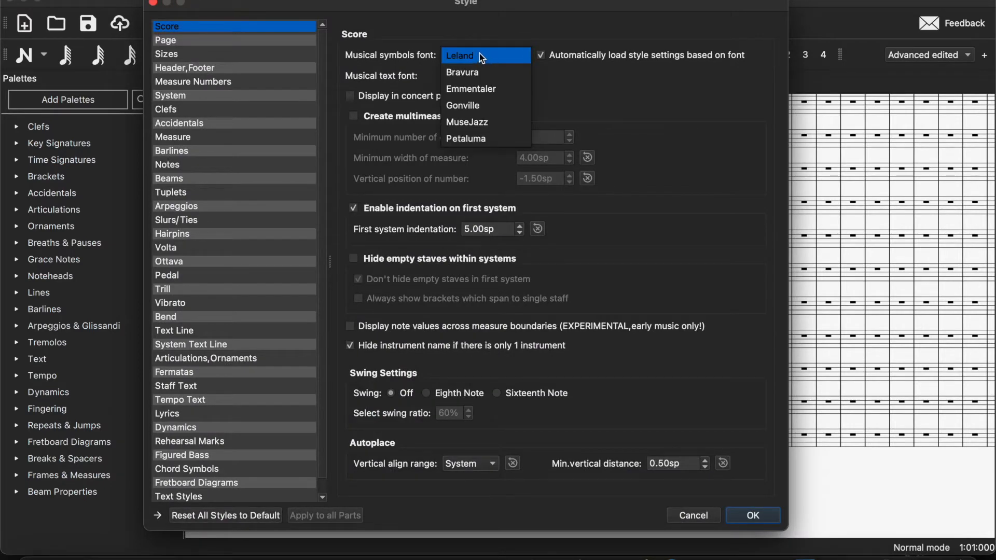
{"action": "left_click", "coordinate": [466, 139]}
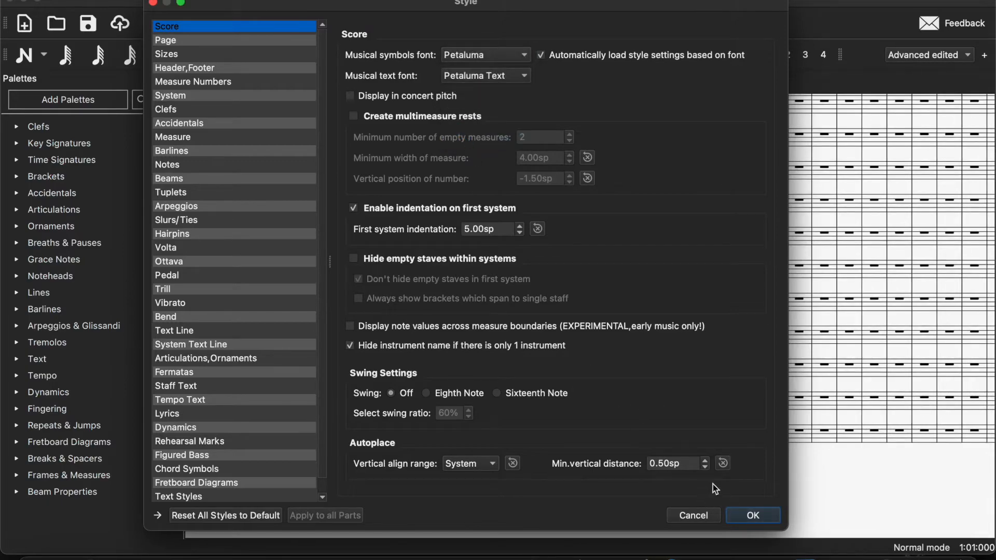
{"action": "left_click", "coordinate": [744, 513]}
Inspect the clefs, time signatures and instrument names across the woodwind staves in the new font style
{"action": "scroll", "coordinate": [374, 365], "scroll_direction": "up", "scroll_amount": 3}
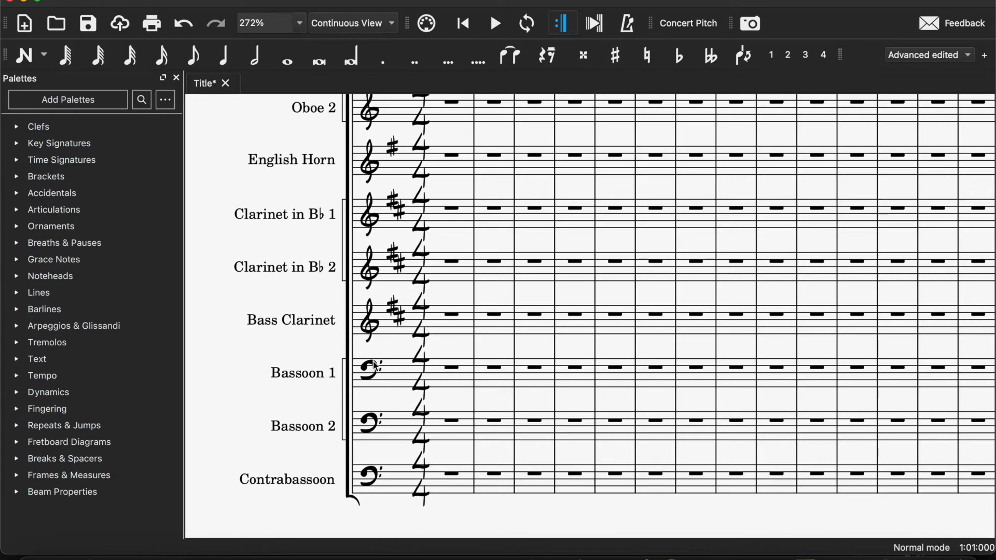
{"action": "scroll", "coordinate": [381, 340], "scroll_direction": "up", "scroll_amount": 3}
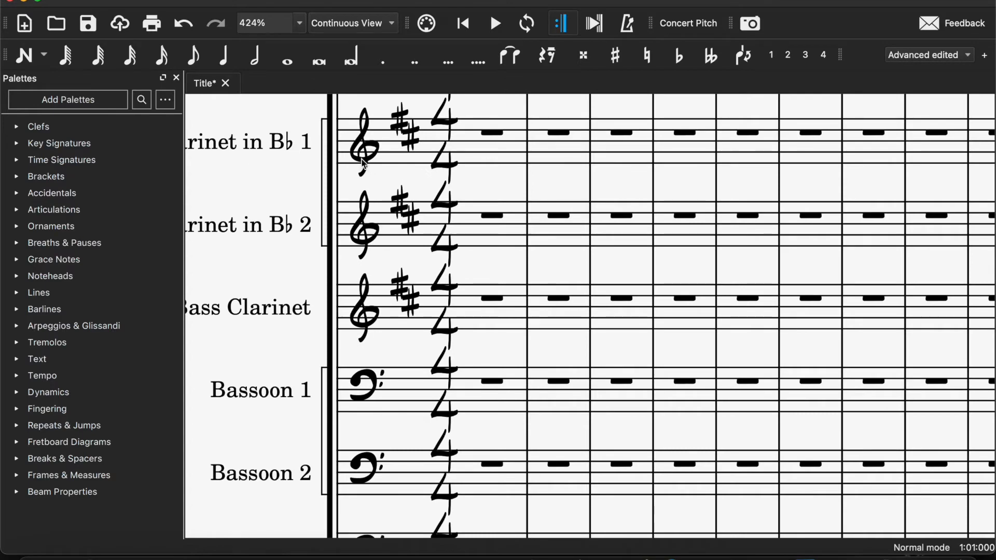
{"action": "scroll", "coordinate": [370, 195], "scroll_direction": "down", "scroll_amount": 4}
{"action": "scroll", "coordinate": [373, 200], "scroll_direction": "up", "scroll_amount": 5}
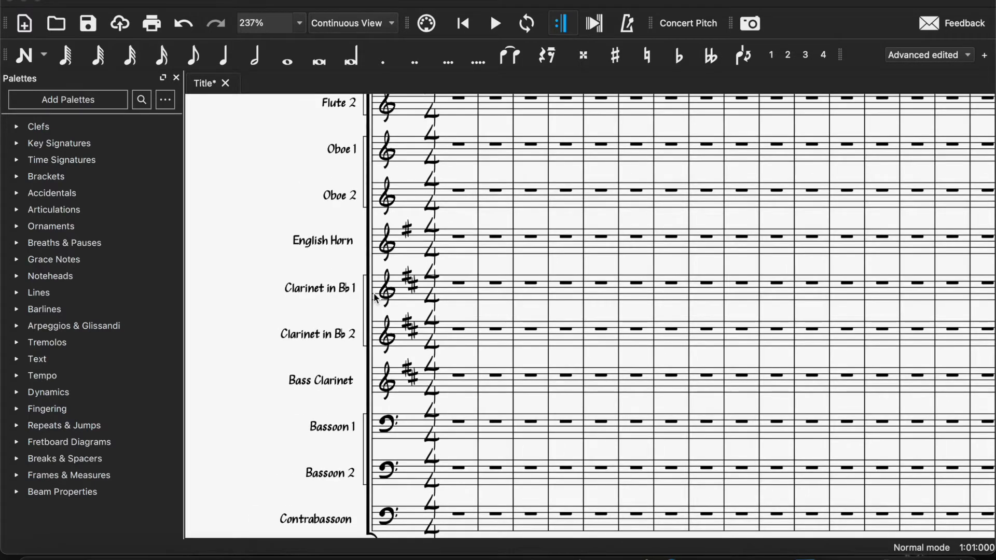
{"action": "scroll", "coordinate": [449, 267], "scroll_direction": "down", "scroll_amount": 5}
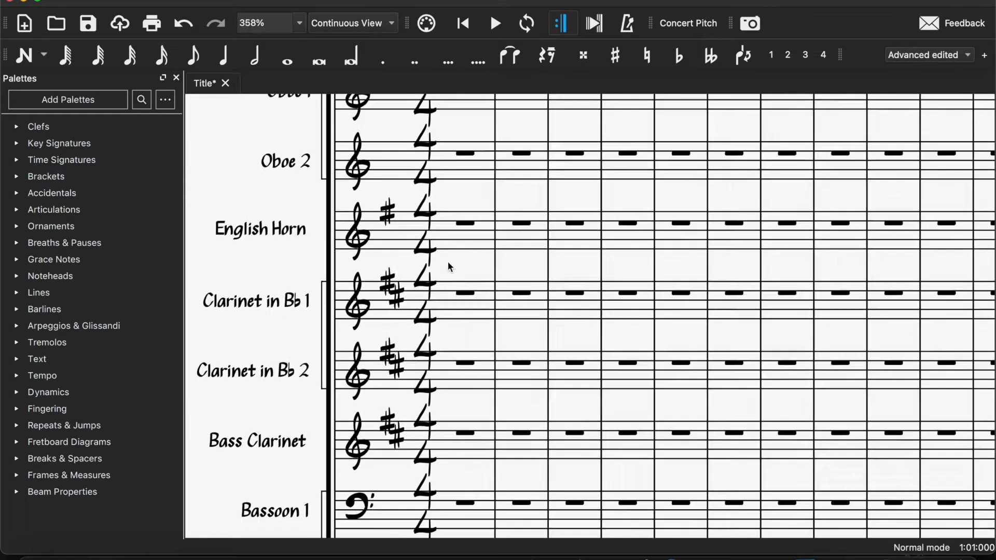
{"action": "scroll", "coordinate": [449, 267], "scroll_direction": "down", "scroll_amount": 2}
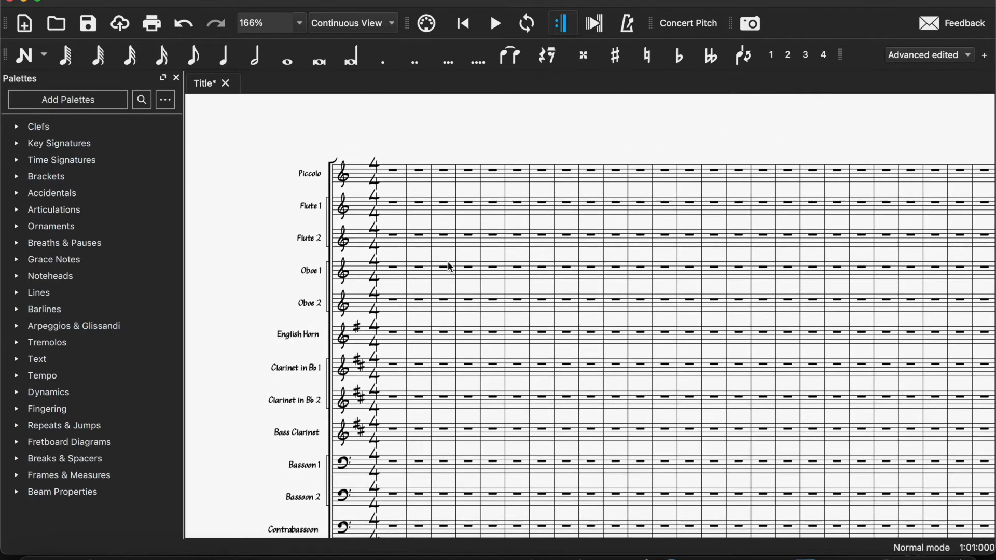
{"action": "scroll", "coordinate": [450, 267], "scroll_direction": "up", "scroll_amount": 2}
{"action": "scroll", "coordinate": [334, 244], "scroll_direction": "up", "scroll_amount": 3}
{"action": "scroll", "coordinate": [335, 243], "scroll_direction": "up", "scroll_amount": 8}
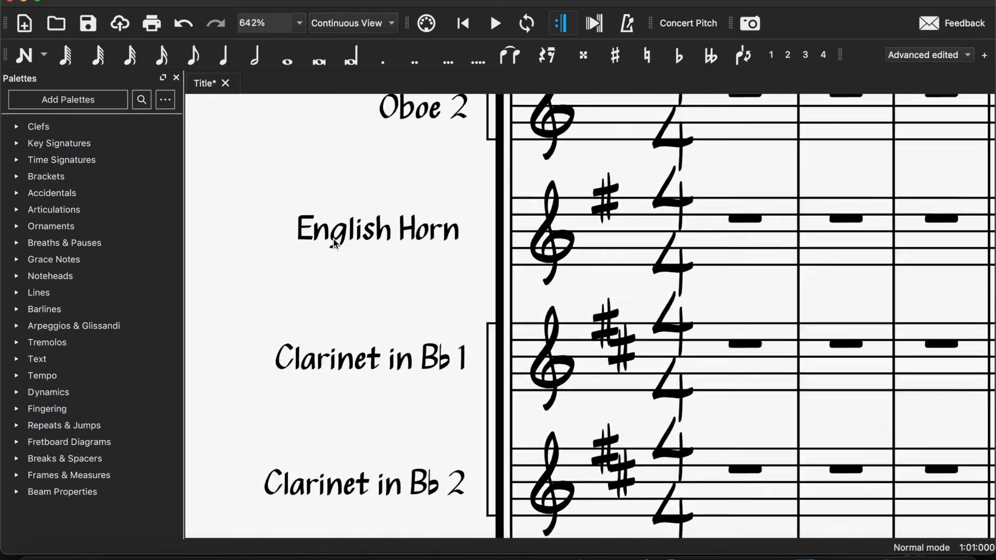
{"action": "scroll", "coordinate": [334, 244], "scroll_direction": "up", "scroll_amount": 2}
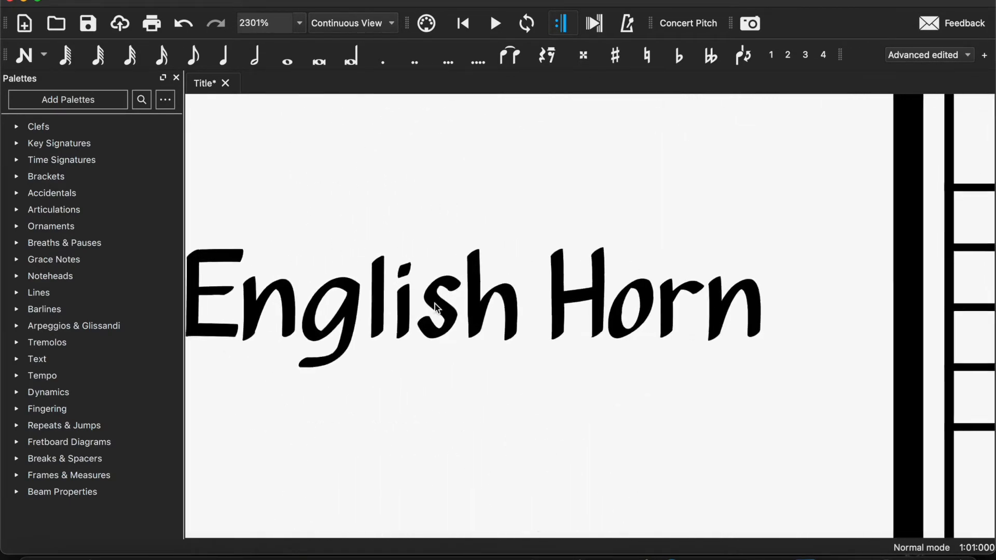
{"action": "scroll", "coordinate": [437, 309], "scroll_direction": "down", "scroll_amount": 7}
{"action": "scroll", "coordinate": [437, 308], "scroll_direction": "down", "scroll_amount": 4}
{"action": "scroll", "coordinate": [434, 303], "scroll_direction": "up", "scroll_amount": 3}
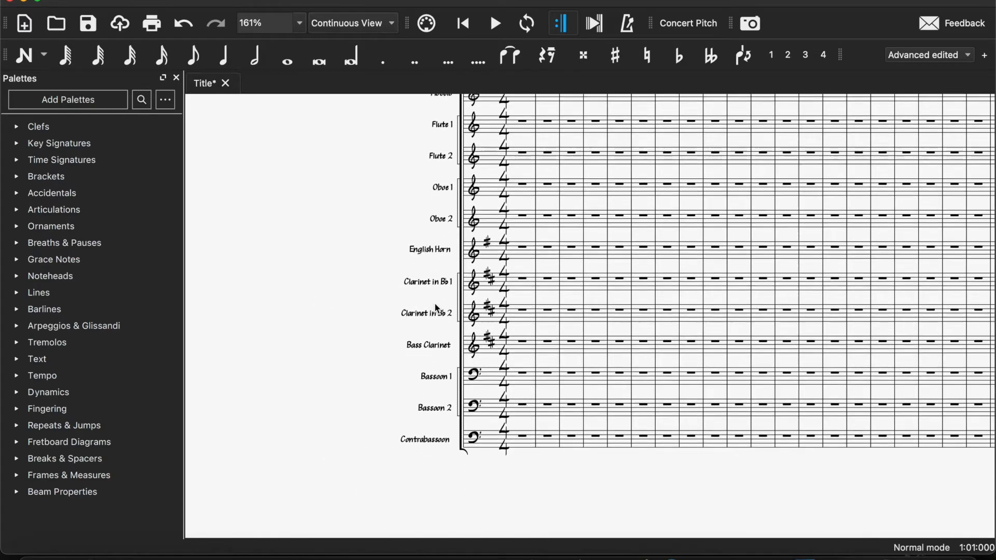
{"action": "scroll", "coordinate": [332, 318], "scroll_direction": "up", "scroll_amount": 5}
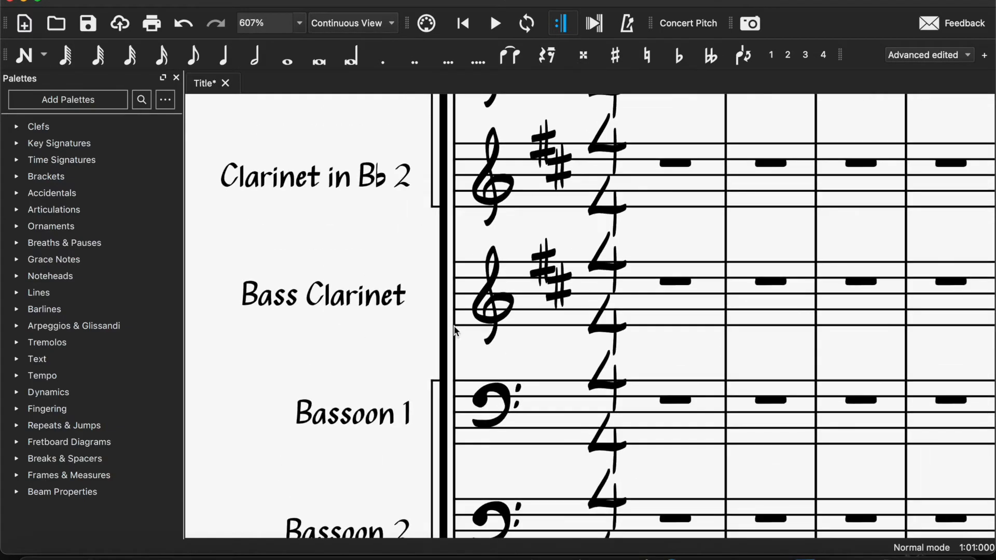
{"action": "scroll", "coordinate": [454, 331], "scroll_direction": "down", "scroll_amount": 4}
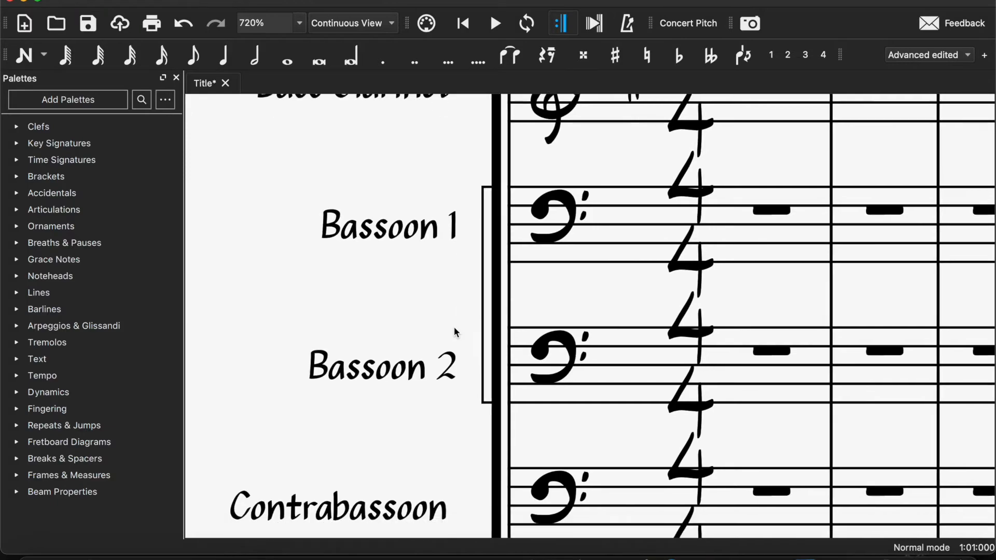
Add two Horn in F parts from the Orchestra brass instruments to the score's instrument list
{"action": "scroll", "coordinate": [455, 332], "scroll_direction": "down", "scroll_amount": 5}
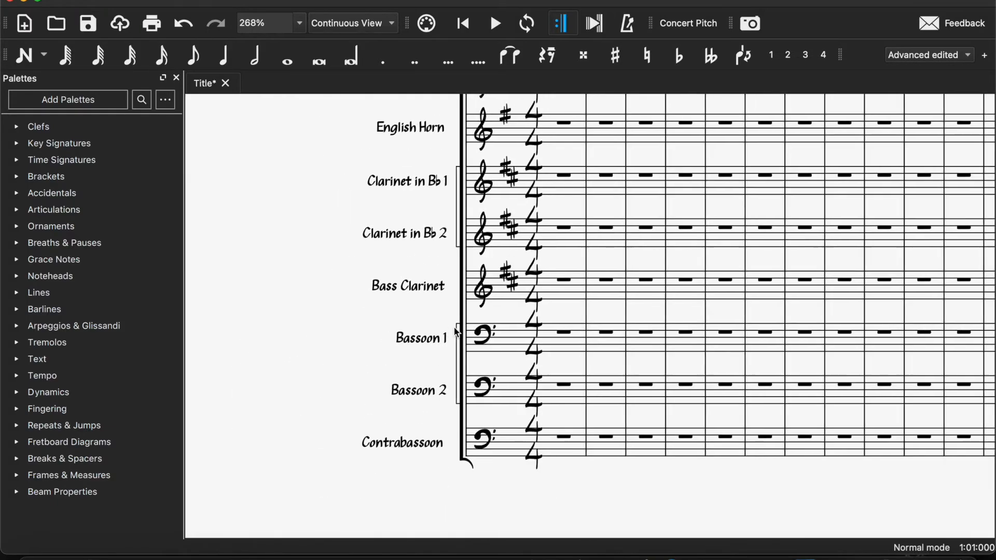
{"action": "scroll", "coordinate": [456, 333], "scroll_direction": "right", "scroll_amount": 1}
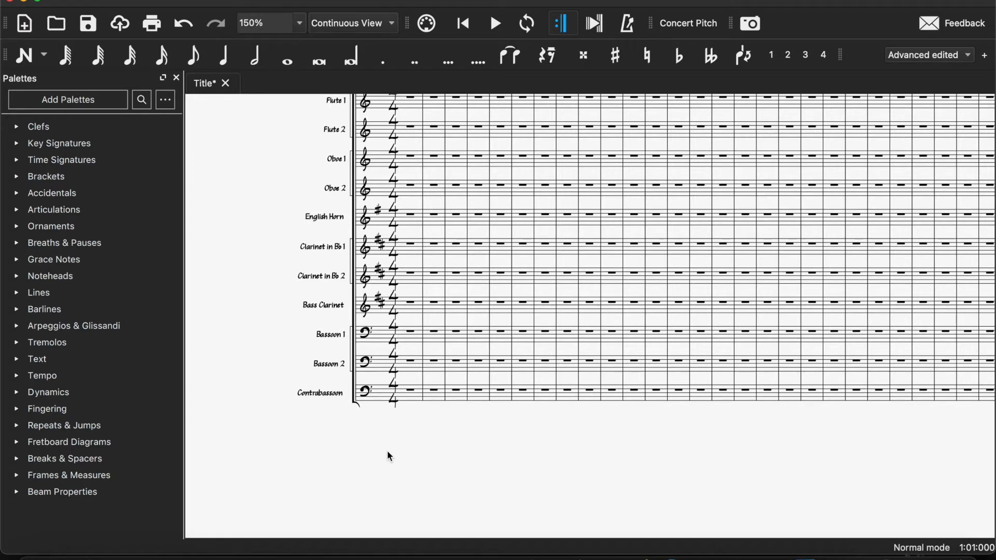
{"action": "key", "text": "i"}
{"action": "left_click", "coordinate": [483, 237]}
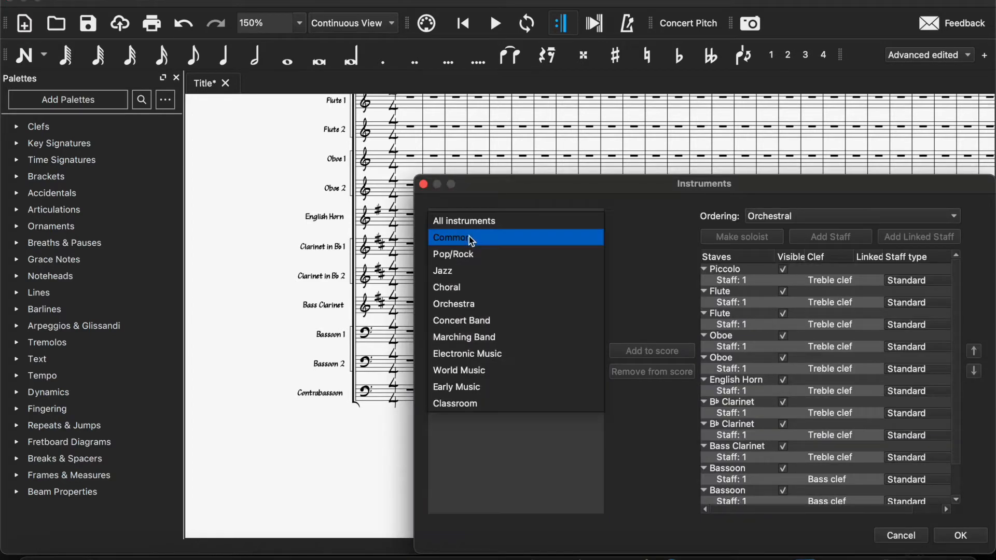
{"action": "left_click", "coordinate": [463, 310]}
{"action": "left_click", "coordinate": [435, 266]}
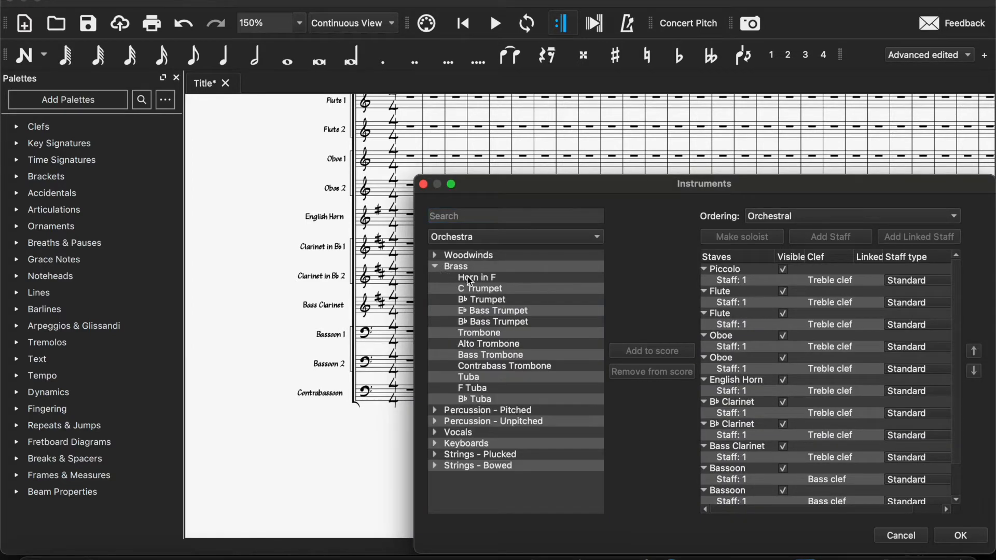
{"action": "left_click", "coordinate": [469, 299]}
{"action": "left_click", "coordinate": [454, 279]}
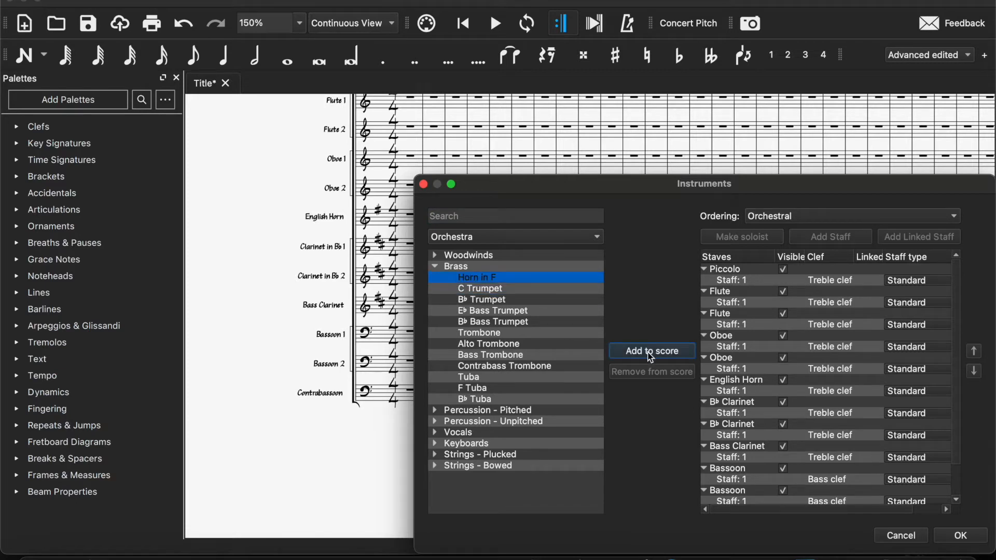
{"action": "left_click", "coordinate": [651, 351]}
{"action": "left_click", "coordinate": [651, 351]}
Add two B♭ Trumpets, two Trombones and one Tuba to the instrument list and apply it to the score
{"action": "left_click", "coordinate": [495, 301]}
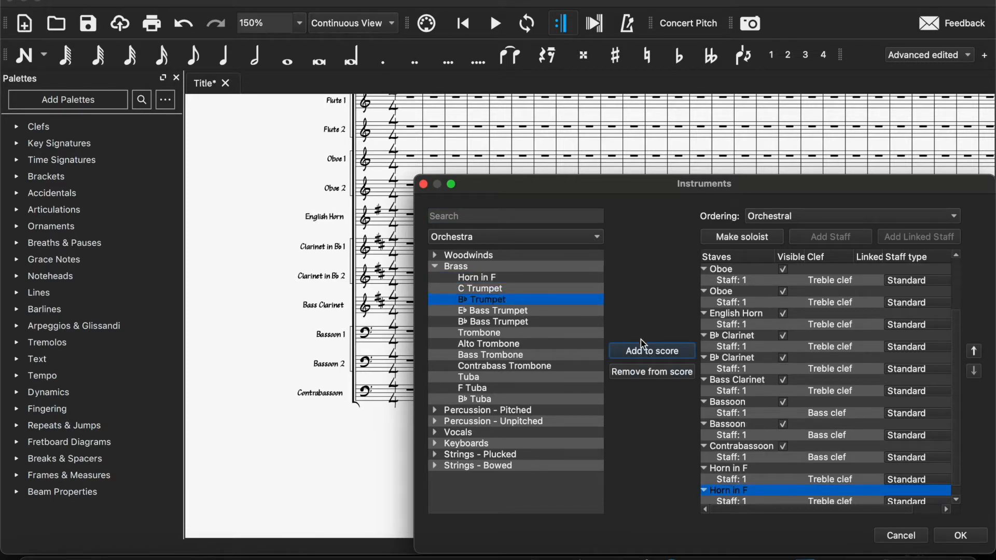
{"action": "left_click", "coordinate": [646, 353]}
{"action": "left_click", "coordinate": [646, 352]}
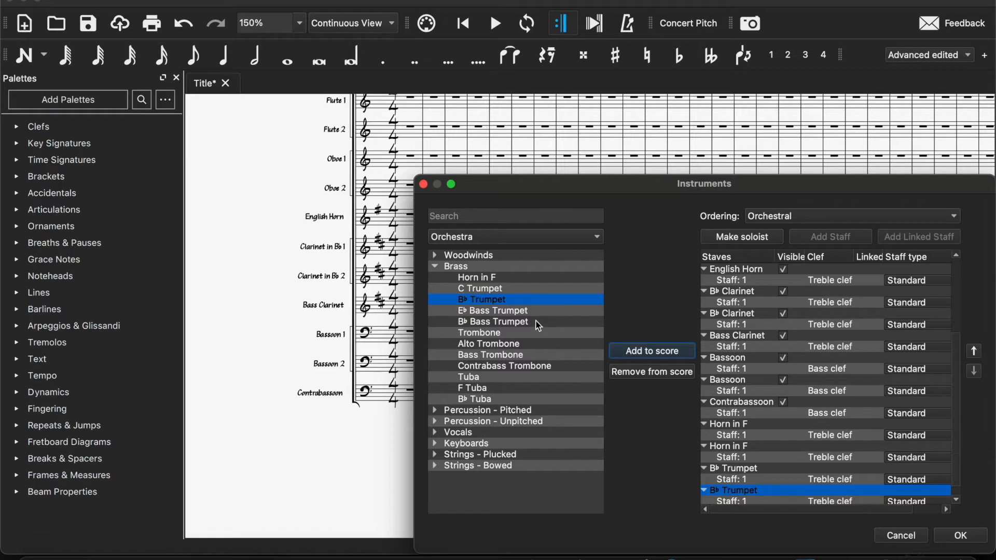
{"action": "left_click", "coordinate": [530, 333]}
{"action": "left_click", "coordinate": [626, 353]}
{"action": "left_click", "coordinate": [626, 354]}
{"action": "left_click", "coordinate": [528, 377]}
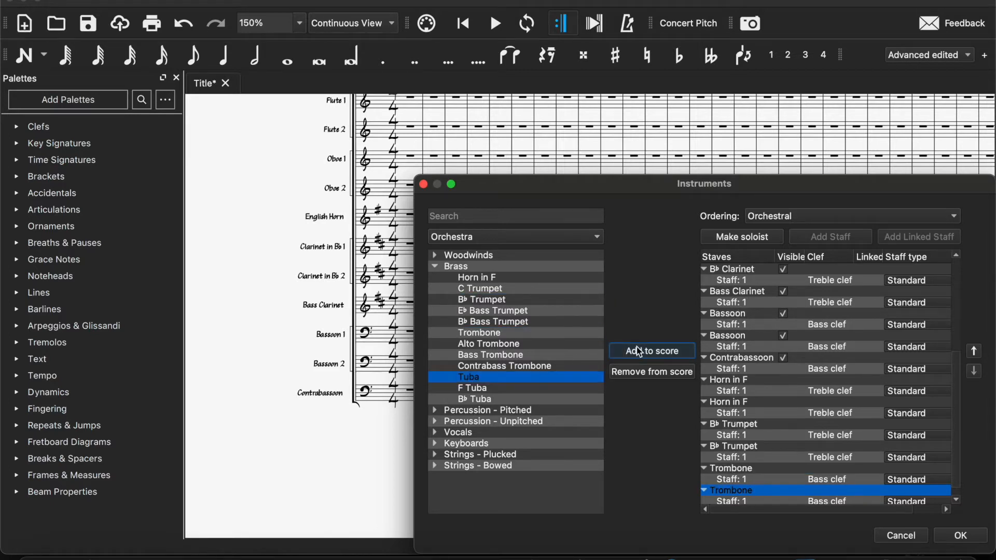
{"action": "left_click", "coordinate": [960, 535]}
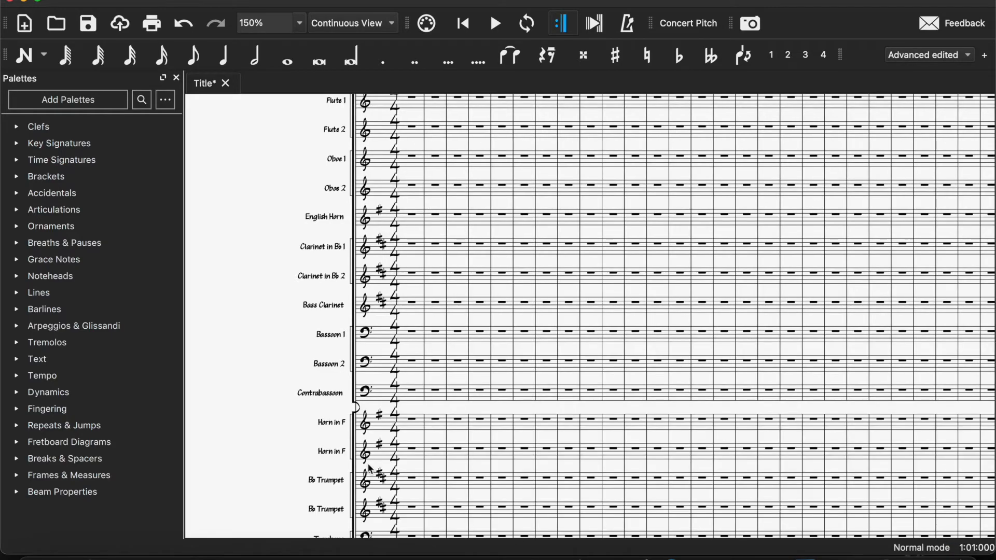
Change the instrument of the second Trombone staff to Bass Trombone
{"action": "scroll", "coordinate": [371, 470], "scroll_direction": "up", "scroll_amount": 3}
{"action": "scroll", "coordinate": [327, 426], "scroll_direction": "up", "scroll_amount": 3}
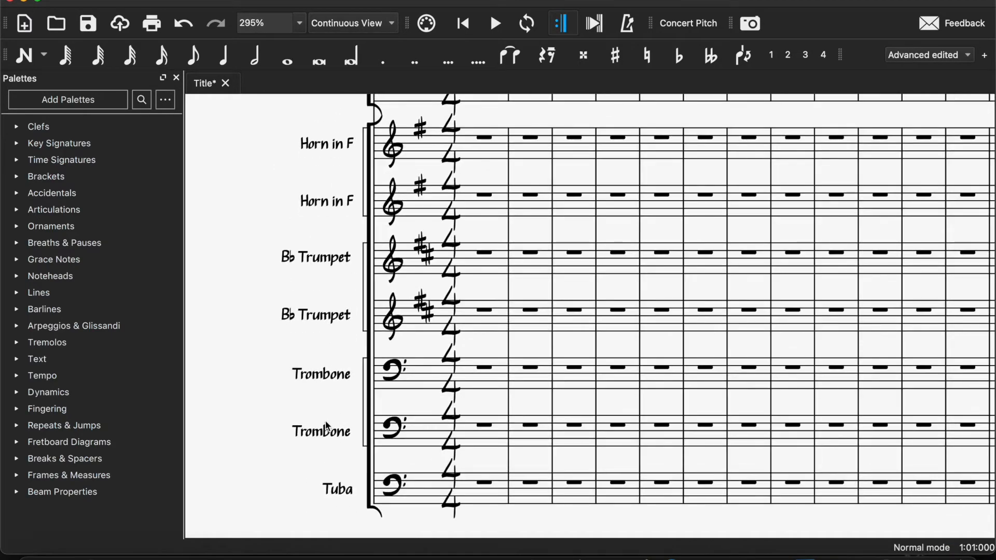
{"action": "scroll", "coordinate": [325, 422], "scroll_direction": "down", "scroll_amount": 3}
{"action": "scroll", "coordinate": [327, 386], "scroll_direction": "down", "scroll_amount": 3}
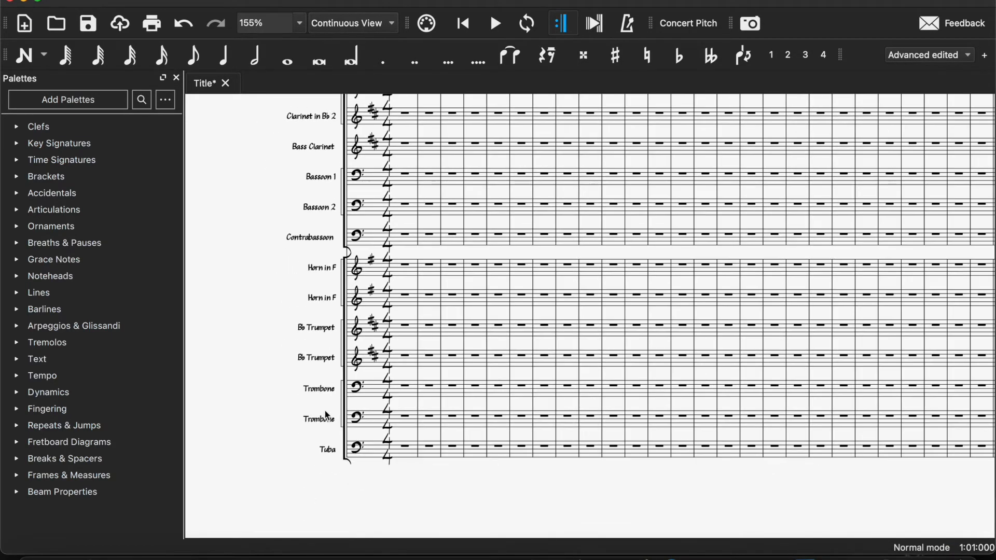
{"action": "scroll", "coordinate": [326, 415], "scroll_direction": "up", "scroll_amount": 3}
{"action": "double_click", "coordinate": [332, 427]}
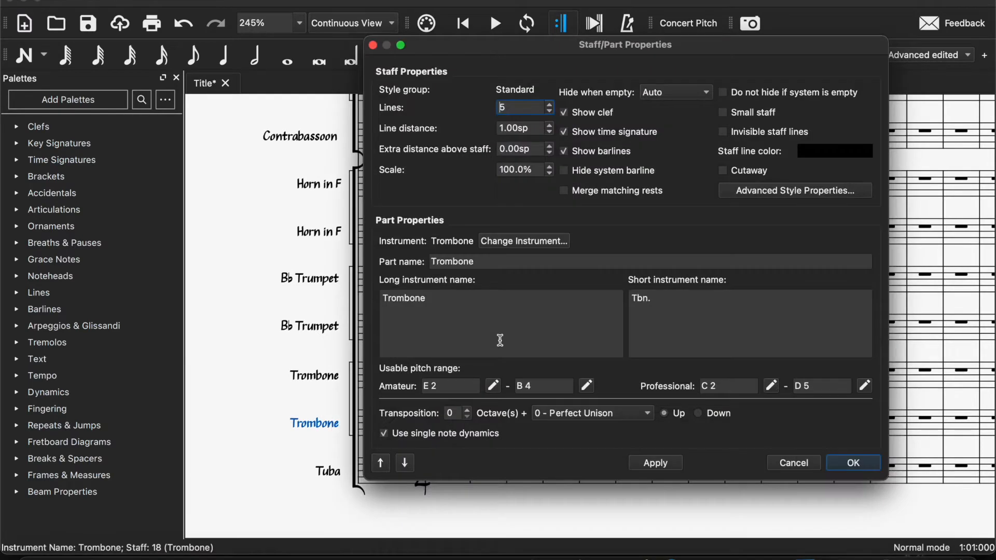
{"action": "left_click", "coordinate": [499, 241]}
{"action": "left_click", "coordinate": [457, 197]}
{"action": "left_click", "coordinate": [472, 158]}
{"action": "left_click", "coordinate": [472, 224]}
{"action": "left_click", "coordinate": [520, 276]}
{"action": "left_click", "coordinate": [758, 382]}
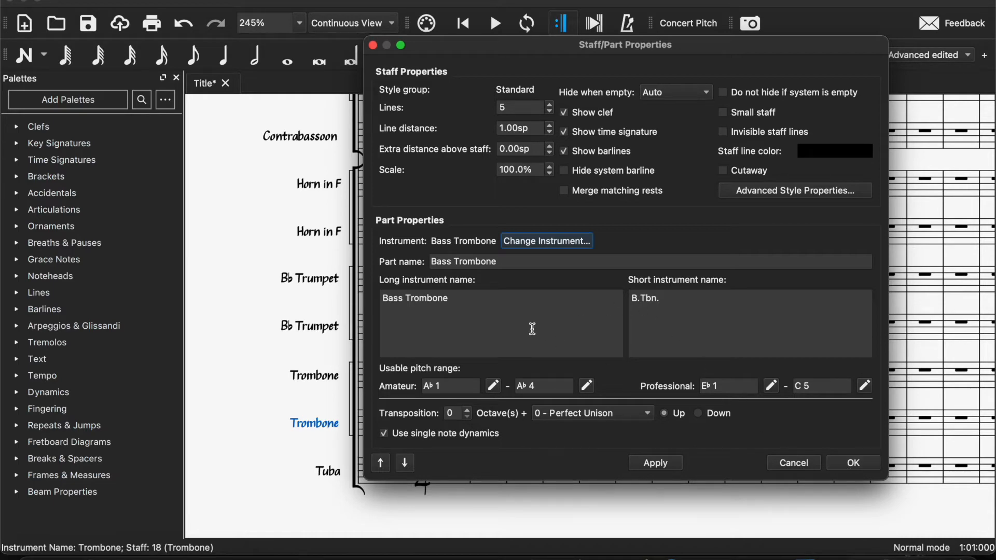
{"action": "left_click", "coordinate": [851, 461]}
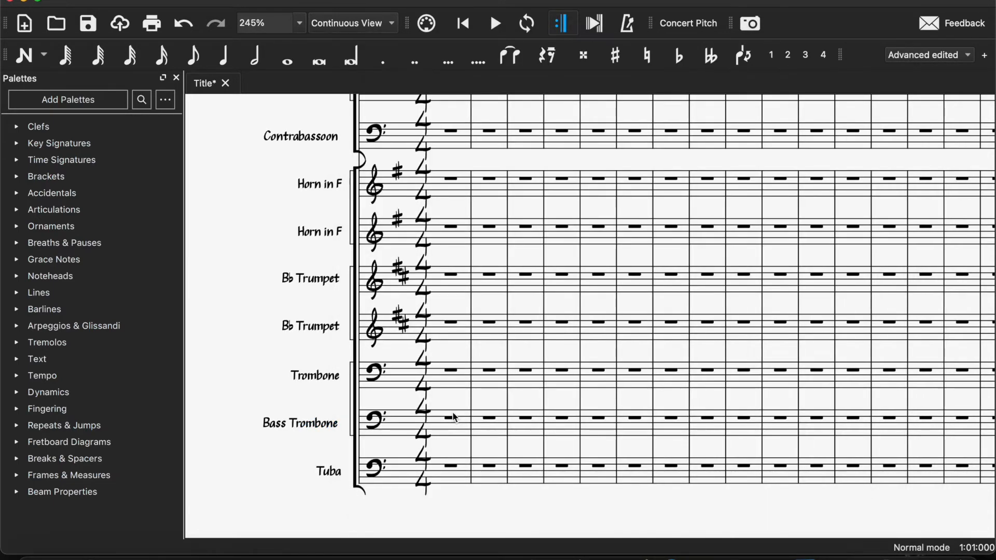
Set the score's instrument ordering to Custom
{"action": "scroll", "coordinate": [454, 418], "scroll_direction": "down", "scroll_amount": 2}
{"action": "key", "text": "i"}
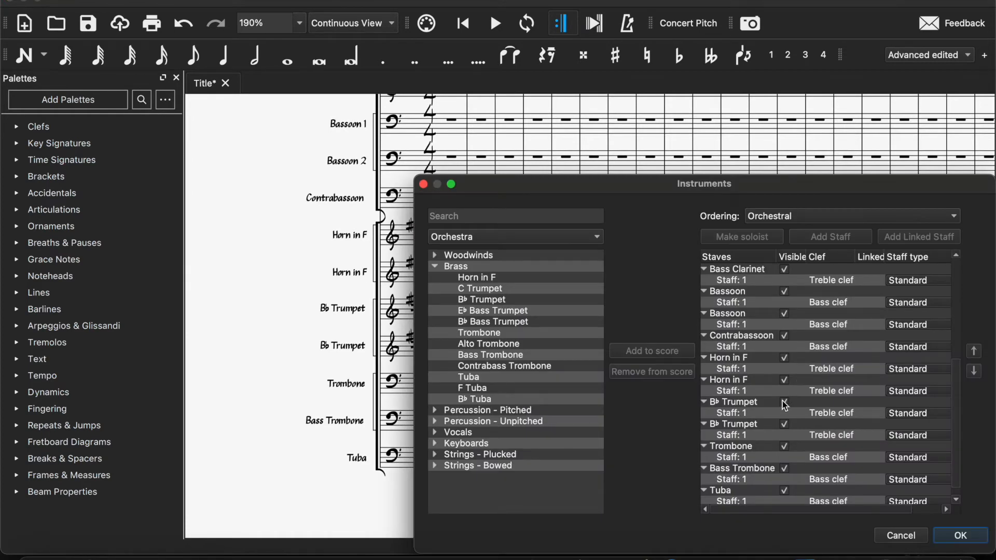
{"action": "scroll", "coordinate": [787, 400], "scroll_direction": "down", "scroll_amount": 1}
{"action": "left_click", "coordinate": [756, 215]}
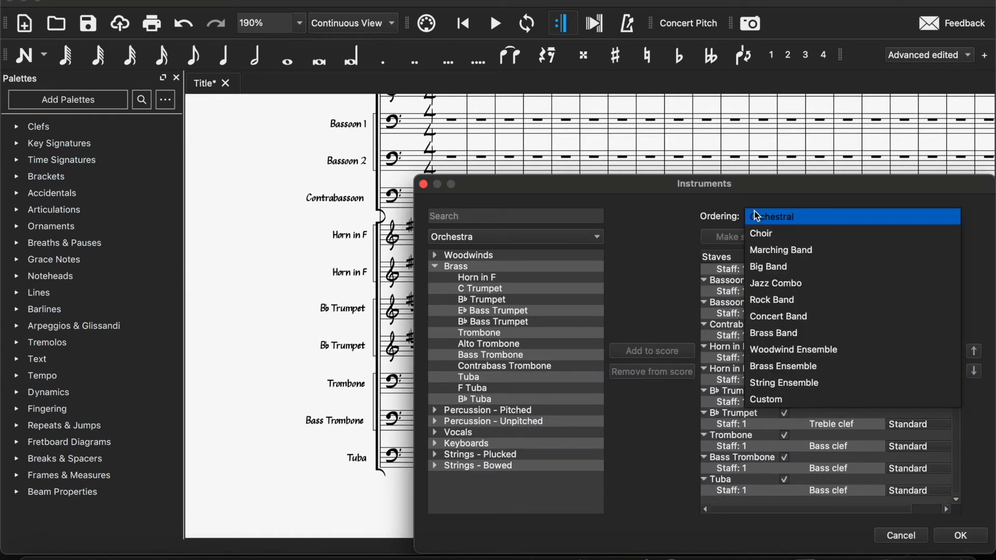
{"action": "left_click", "coordinate": [788, 400]}
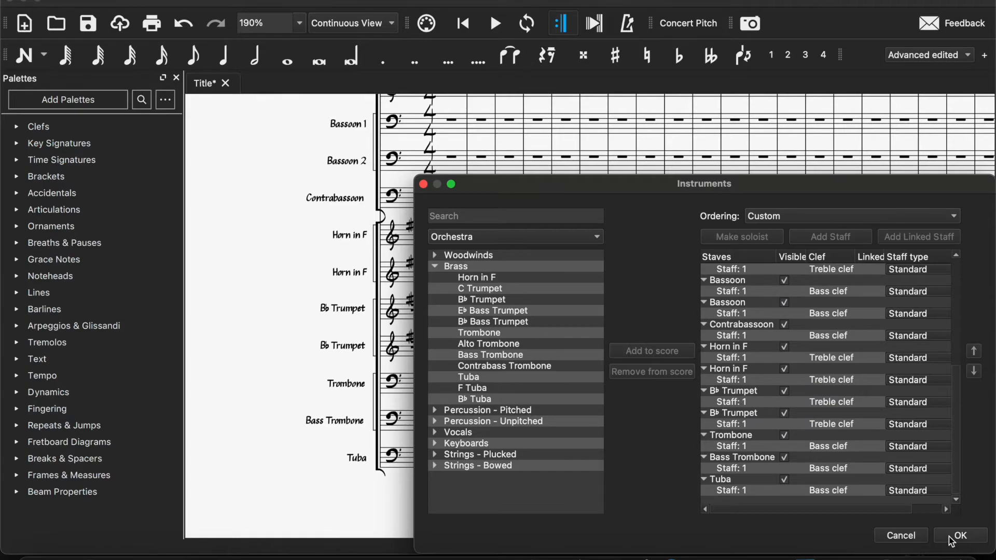
{"action": "left_click", "coordinate": [954, 537]}
{"action": "scroll", "coordinate": [435, 438], "scroll_direction": "up", "scroll_amount": 3}
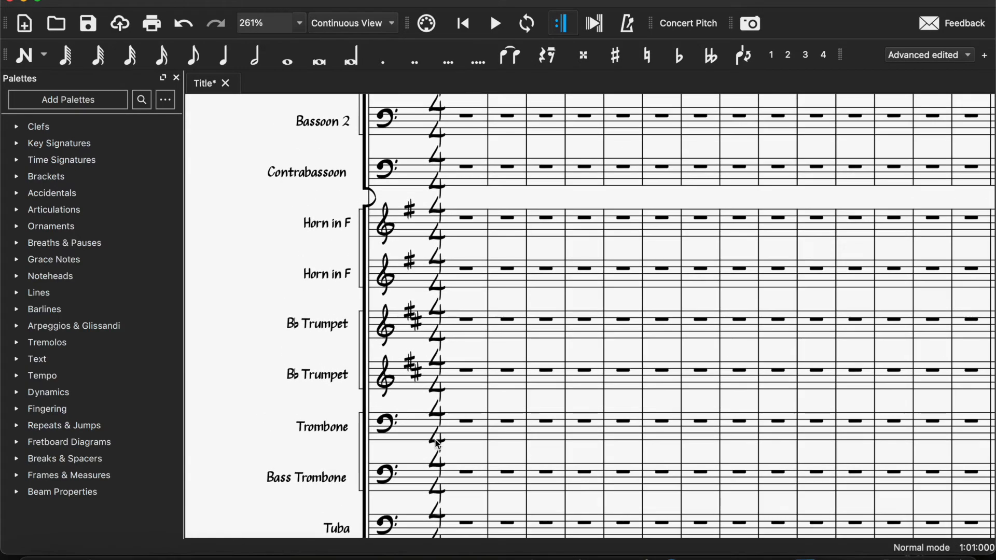
{"action": "scroll", "coordinate": [289, 339], "scroll_direction": "up", "scroll_amount": 1}
{"action": "double_click", "coordinate": [319, 328]}
{"action": "double_click", "coordinate": [473, 265]}
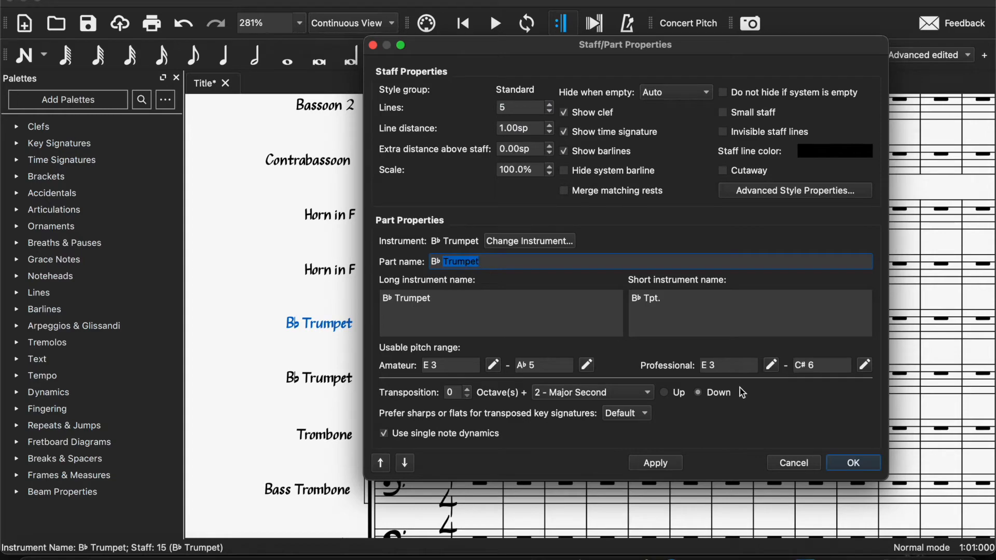
{"action": "left_click", "coordinate": [782, 458]}
Set the first Horn in F staff's part name and long instrument name to "Horn in F 1 & 2"
{"action": "scroll", "coordinate": [436, 305], "scroll_direction": "up", "scroll_amount": 4}
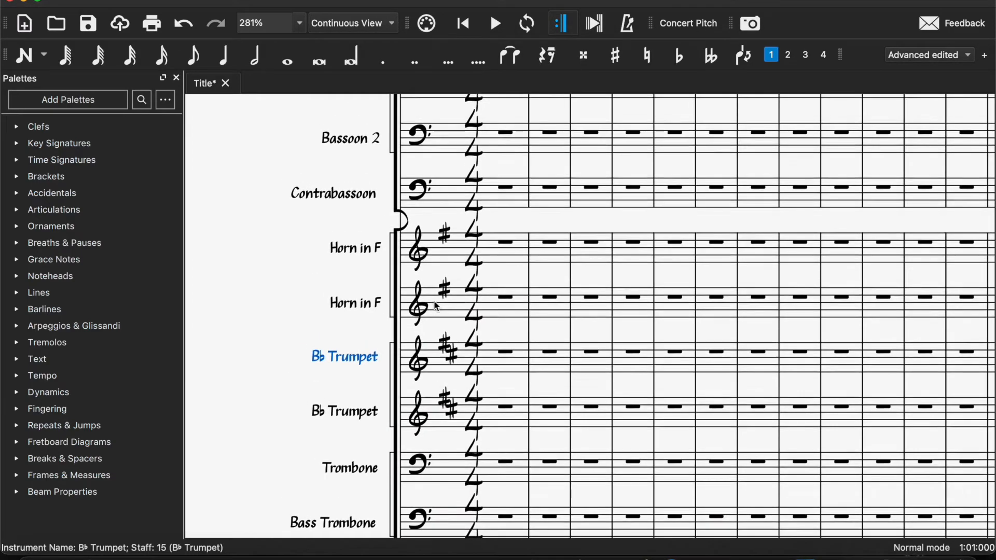
{"action": "double_click", "coordinate": [334, 326]}
{"action": "left_click", "coordinate": [512, 267]}
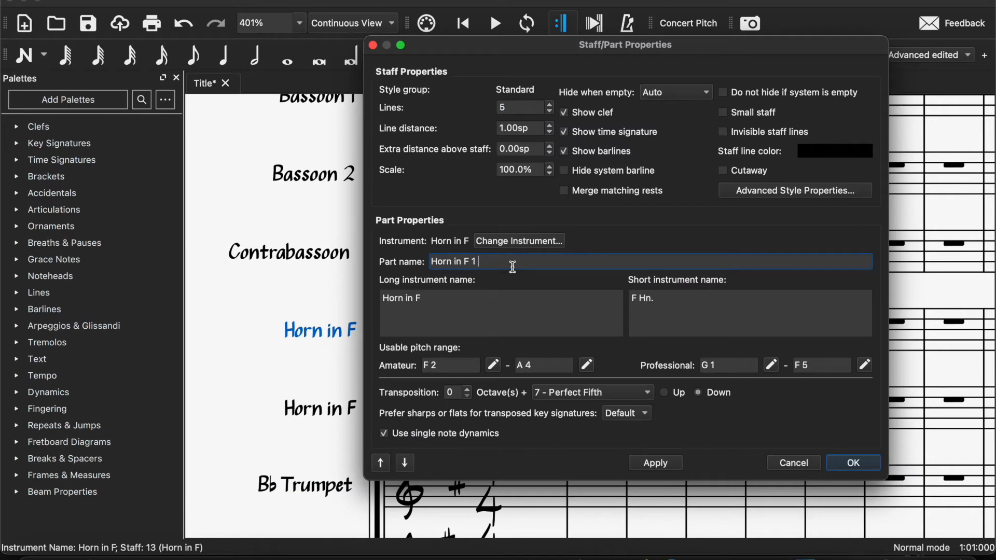
{"action": "key", "text": "super+a"}
{"action": "key", "text": "super+c"}
{"action": "left_click", "coordinate": [499, 293]}
{"action": "key", "text": "super+a"}
{"action": "key", "text": "super+v"}
Change the first horn's short instrument name to "Hn.1 2" and apply the staff properties
{"action": "left_click", "coordinate": [675, 298]}
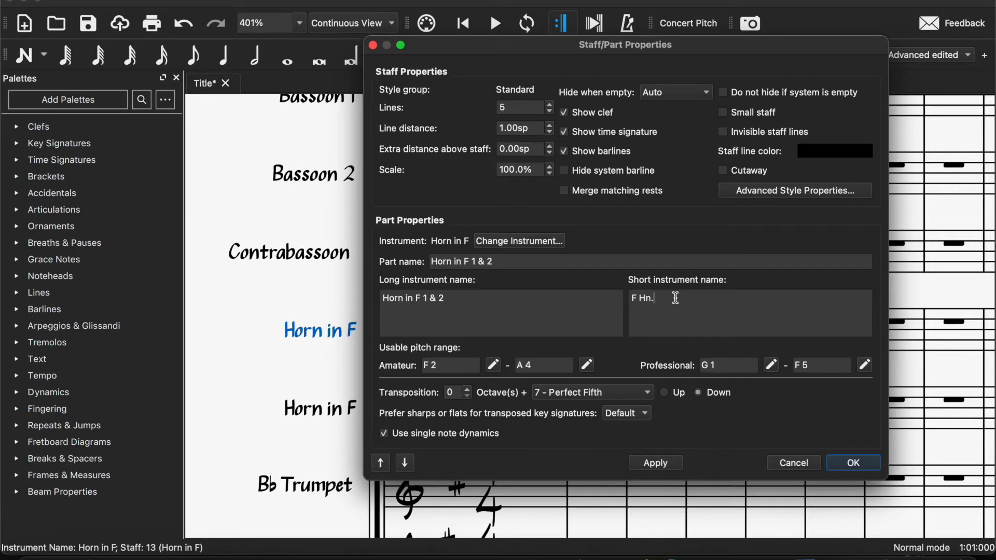
{"action": "left_click_drag", "start_coordinate": [641, 300], "coordinate": [622, 300]}
{"action": "key", "text": "BackSpace"}
{"action": "left_click", "coordinate": [853, 462]}
Set the second Horn in F staff's part name and long instrument name to "Horn in F 3 & 4"
{"action": "double_click", "coordinate": [318, 408]}
{"action": "left_click", "coordinate": [482, 263]}
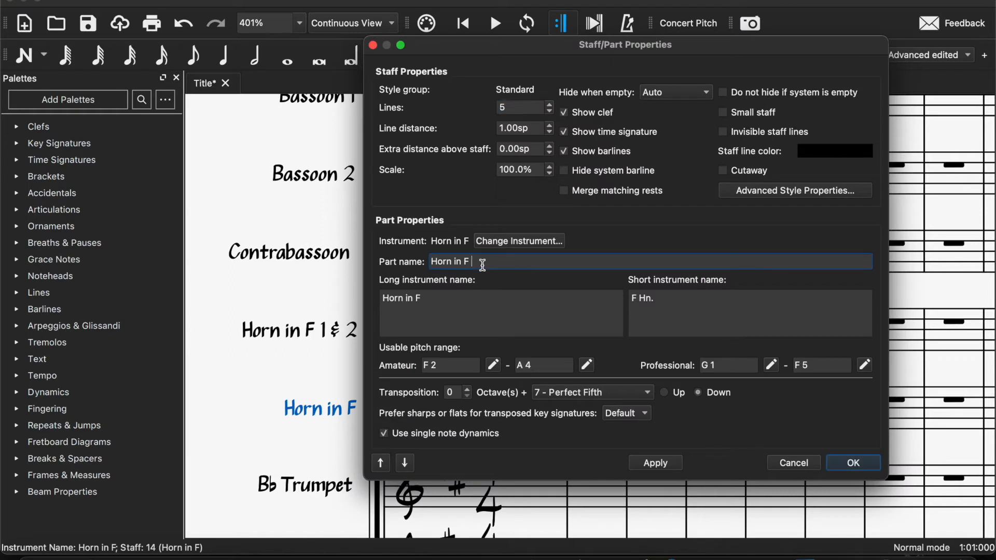
{"action": "triple_click", "coordinate": [511, 261]}
{"action": "key", "text": "super+c"}
{"action": "triple_click", "coordinate": [506, 291]}
{"action": "key", "text": "super+v"}
Change the second horn's short instrument name to "Hn.3 4" and apply the staff properties
{"action": "left_click", "coordinate": [684, 304]}
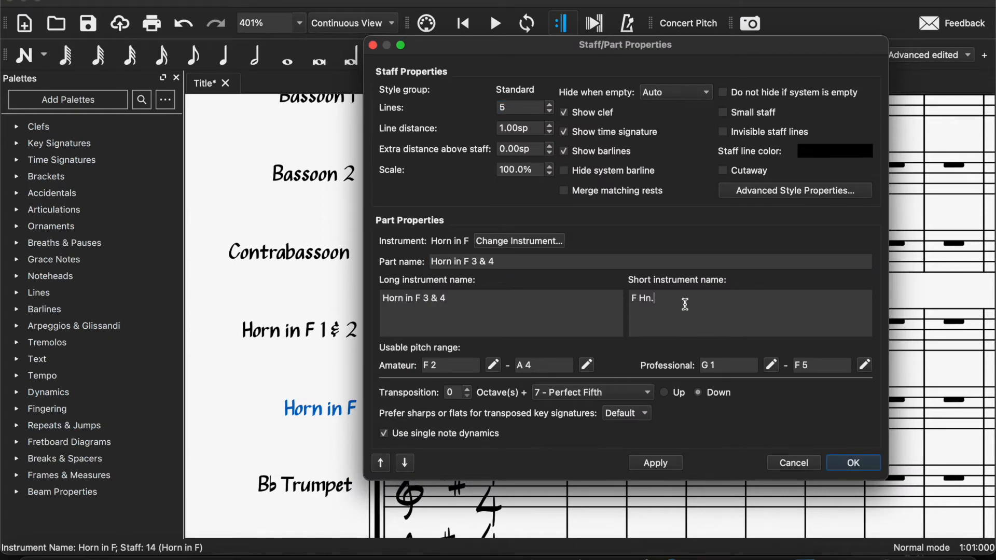
{"action": "left_click_drag", "start_coordinate": [639, 298], "coordinate": [603, 295]}
{"action": "key", "text": "BackSpace"}
{"action": "left_click", "coordinate": [843, 462]}
Rename the first B♭ Trumpet staff to "Trumpet in B♭" in both the part name and the long instrument name
{"action": "scroll", "coordinate": [512, 362], "scroll_direction": "down", "scroll_amount": 2}
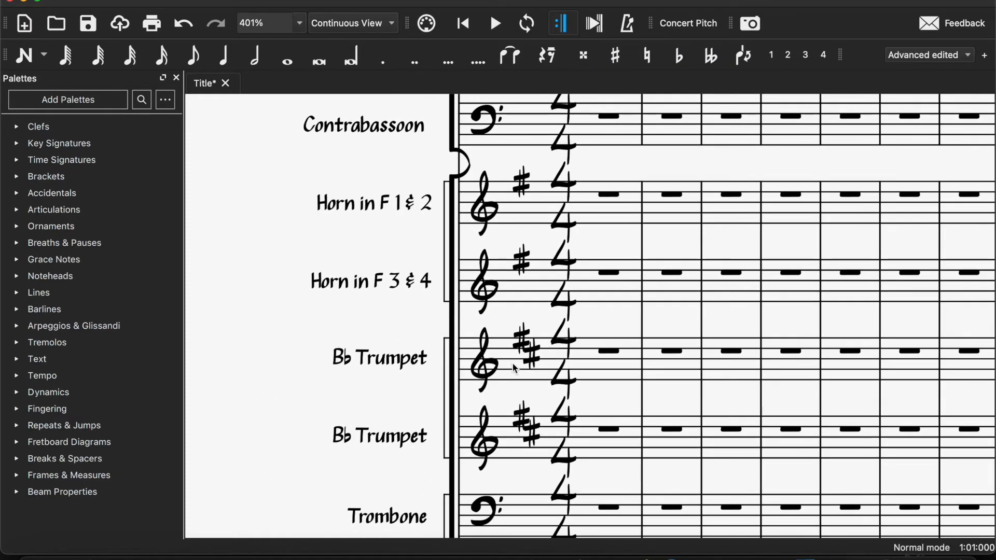
{"action": "double_click", "coordinate": [407, 366]}
{"action": "double_click", "coordinate": [483, 261]}
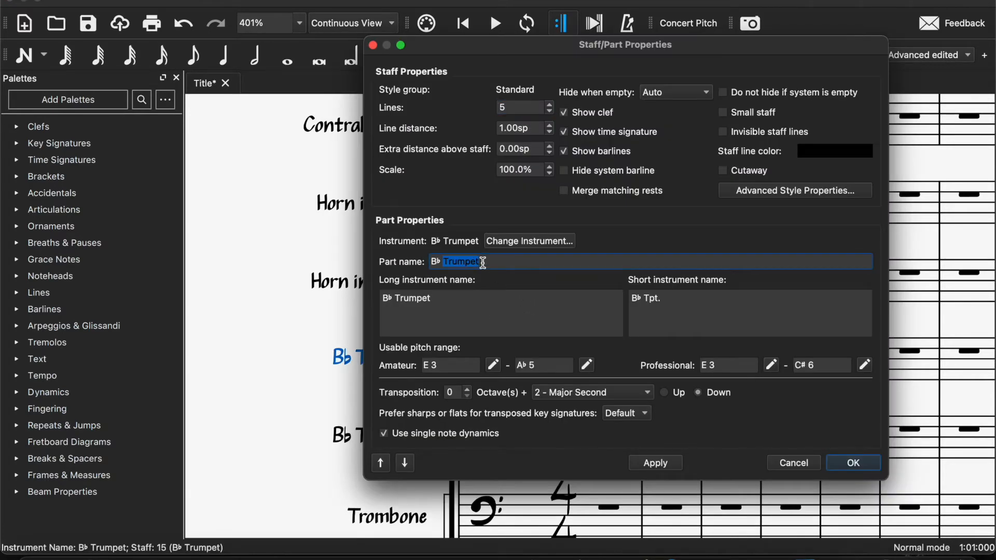
{"action": "key", "text": "super+x"}
{"action": "left_click", "coordinate": [431, 262]}
{"action": "key", "text": "super+v"}
{"action": "type", "text": "in"}
{"action": "key", "text": "super+a"}
{"action": "key", "text": "super+c"}
{"action": "left_click", "coordinate": [488, 292]}
{"action": "key", "text": "super+a"}
{"action": "key", "text": "super+v"}
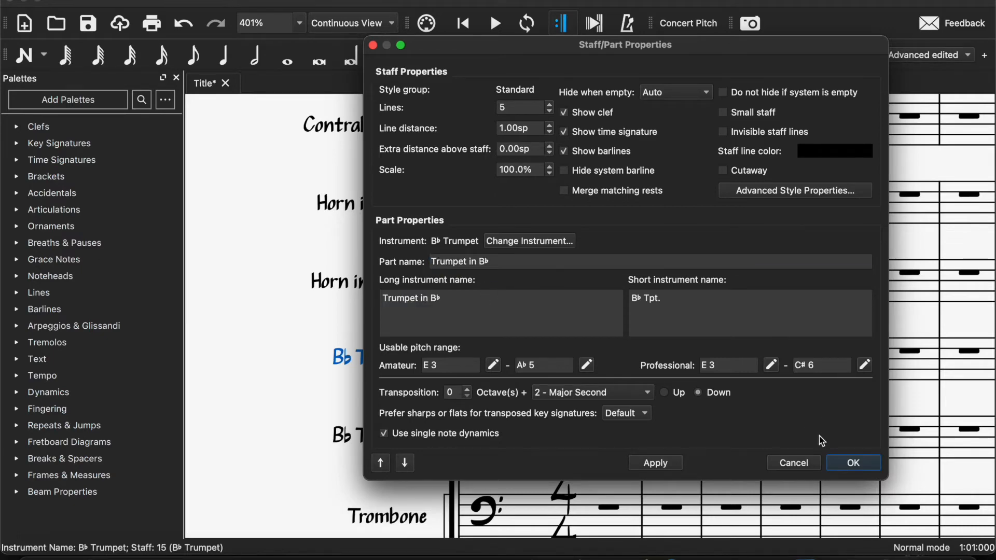
{"action": "left_click", "coordinate": [838, 459]}
Change the second B♭ Trumpet staff's part name and long instrument name to "Trumpet in B♭"
{"action": "left_click", "coordinate": [380, 447]}
{"action": "double_click", "coordinate": [378, 447]}
{"action": "left_click", "coordinate": [502, 314]}
{"action": "key", "text": "super+a"}
{"action": "key", "text": "super+v"}
{"action": "double_click", "coordinate": [507, 263]}
{"action": "key", "text": "super+a"}
{"action": "key", "text": "super+v"}
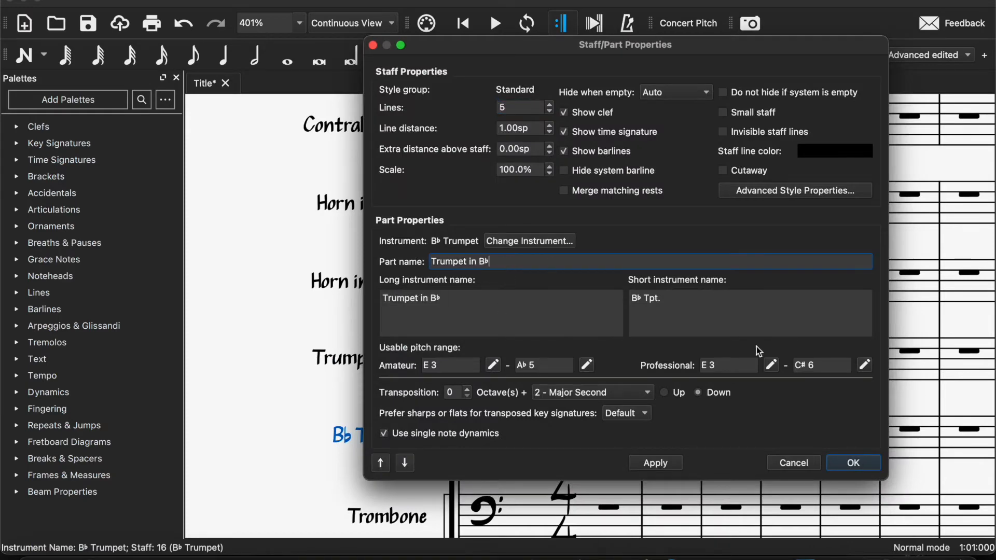
{"action": "left_click", "coordinate": [841, 458]}
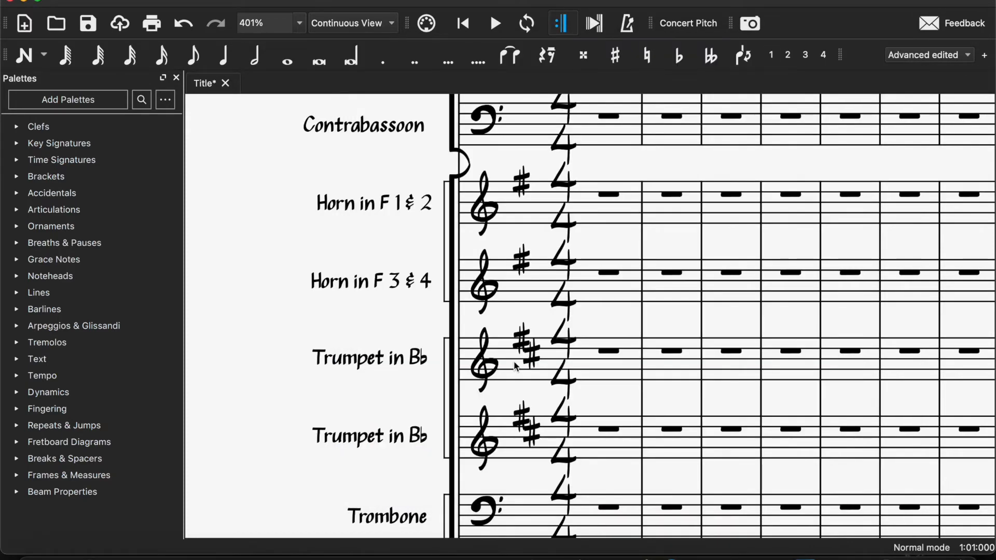
Copy the "1 & 2" suffix from the first horn's part name onto the first trumpet's part name and long instrument name
{"action": "double_click", "coordinate": [409, 213]}
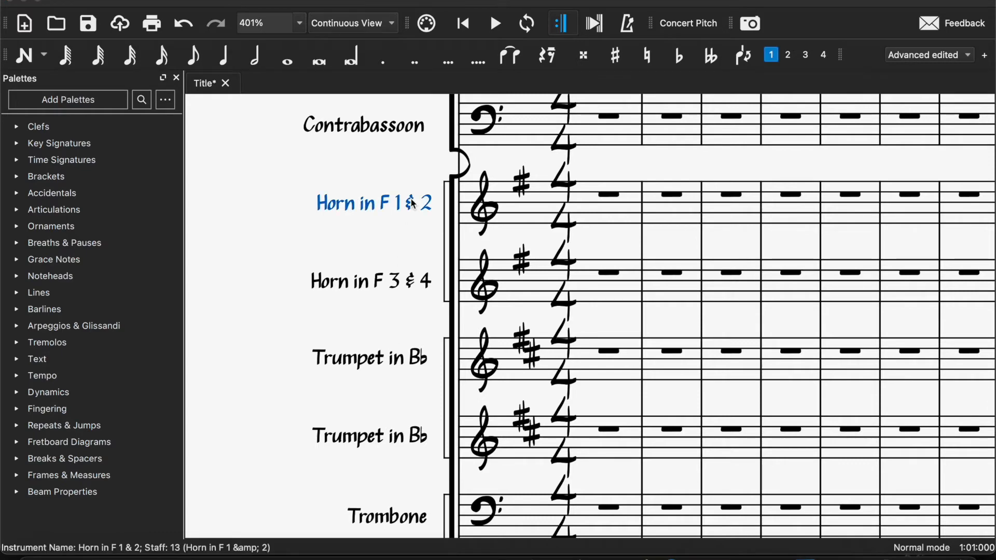
{"action": "left_click_drag", "start_coordinate": [470, 262], "coordinate": [532, 255]}
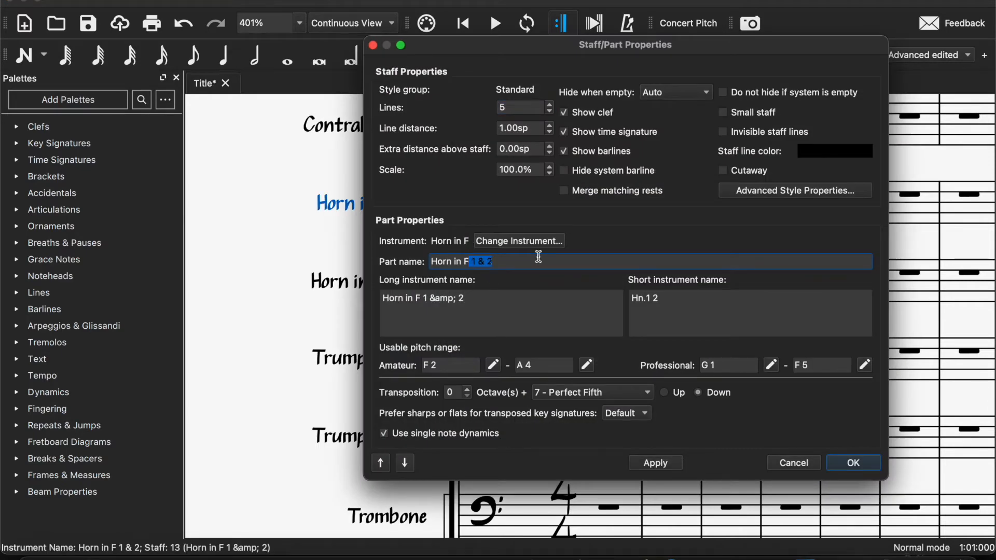
{"action": "left_click", "coordinate": [797, 460]}
{"action": "double_click", "coordinate": [381, 354]}
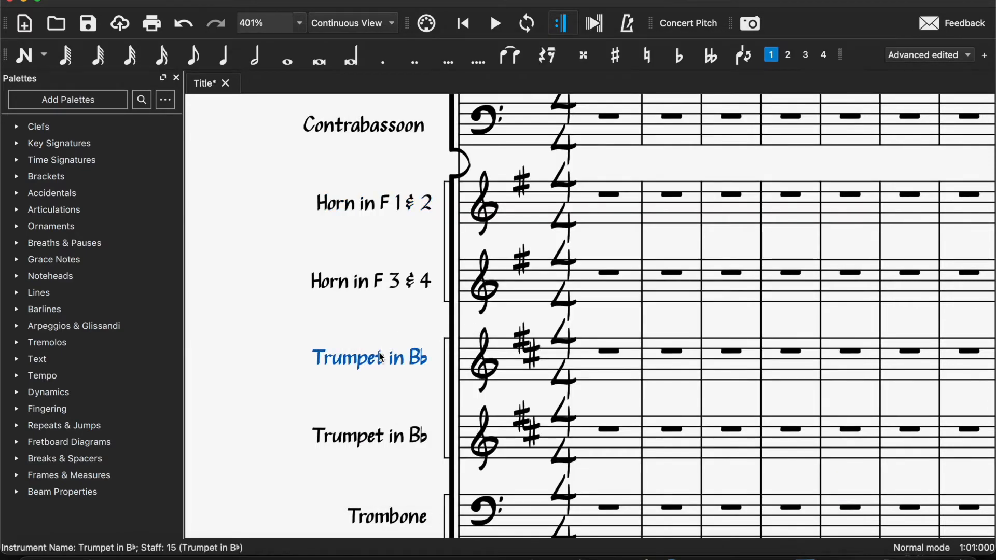
{"action": "left_click", "coordinate": [492, 262]}
{"action": "key", "text": "super+v"}
{"action": "left_click", "coordinate": [451, 299]}
{"action": "key", "text": "super+v"}
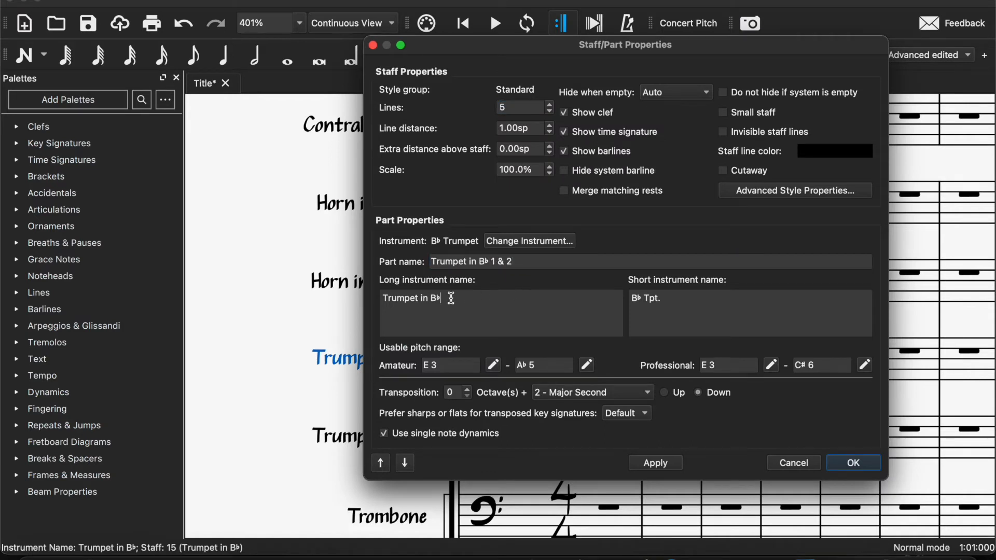
{"action": "left_click", "coordinate": [720, 296]}
{"action": "left_click", "coordinate": [850, 462]}
Copy the second horn's "3 & 4" suffix onto the second trumpet's part name and long instrument name, and number its short name ending in 4
{"action": "left_click", "coordinate": [418, 443]}
{"action": "left_click", "coordinate": [417, 290]}
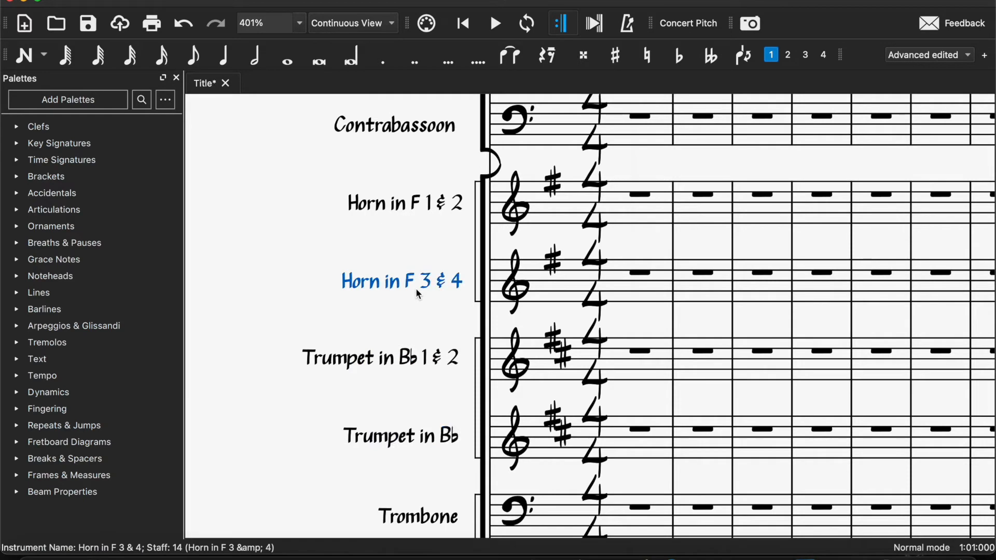
{"action": "double_click", "coordinate": [419, 294]}
{"action": "left_click_drag", "start_coordinate": [470, 261], "coordinate": [591, 258]}
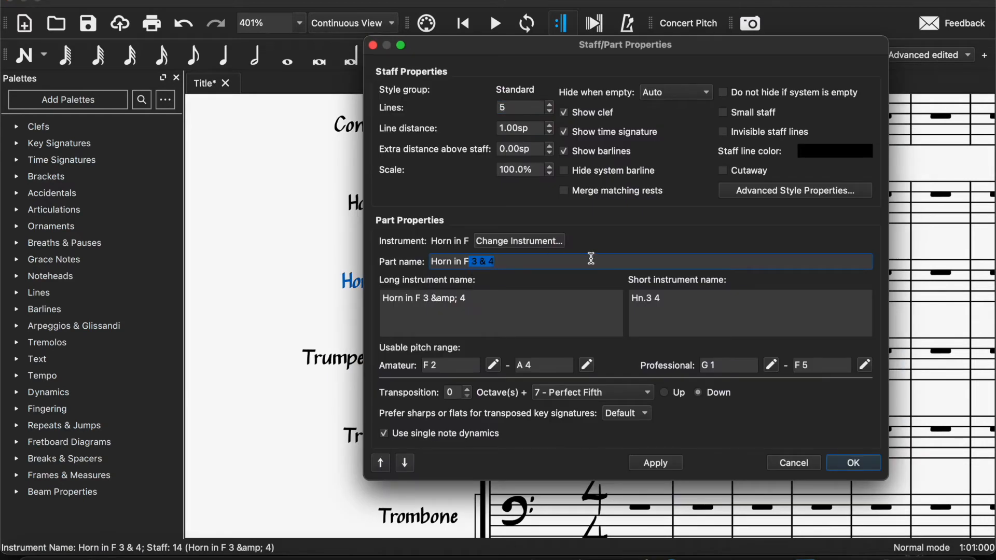
{"action": "left_click", "coordinate": [866, 464]}
{"action": "double_click", "coordinate": [391, 447]}
{"action": "left_click", "coordinate": [520, 261]}
{"action": "key", "text": "super+v"}
{"action": "left_click", "coordinate": [521, 304]}
{"action": "key", "text": "super+v"}
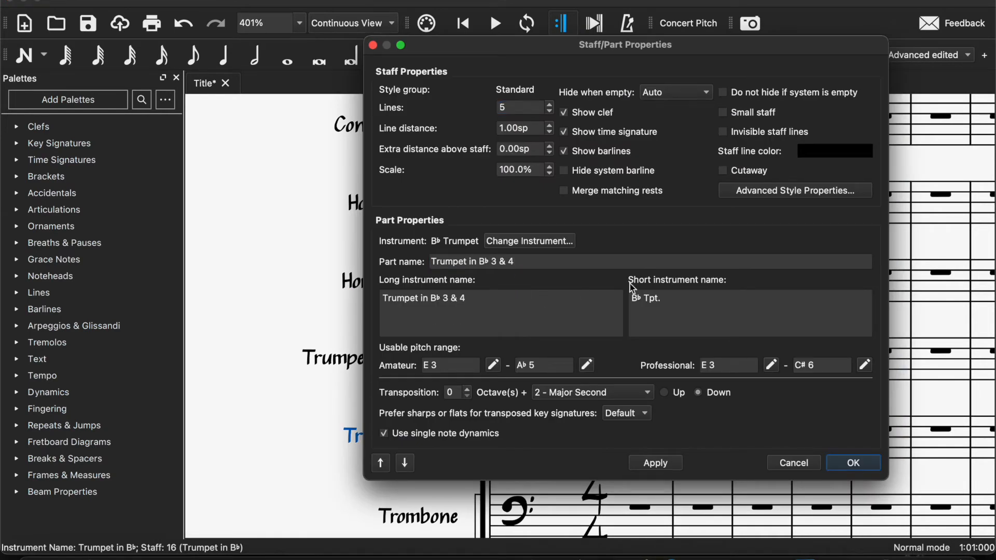
{"action": "type", "text": "4"}
{"action": "left_click", "coordinate": [841, 460]}
Rename the Trombone staff "Trombone 1 & 2" in both part name and long instrument name, and add numbering from 1 after "Tbn." in its short name
{"action": "scroll", "coordinate": [564, 390], "scroll_direction": "down", "scroll_amount": 5}
{"action": "scroll", "coordinate": [565, 391], "scroll_direction": "up", "scroll_amount": 4}
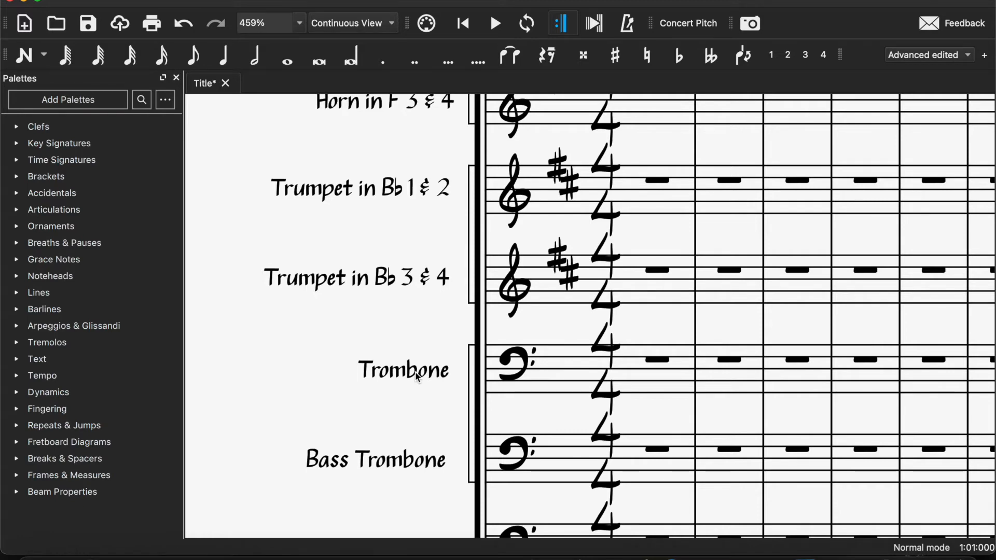
{"action": "double_click", "coordinate": [418, 377]}
{"action": "left_click", "coordinate": [551, 261]}
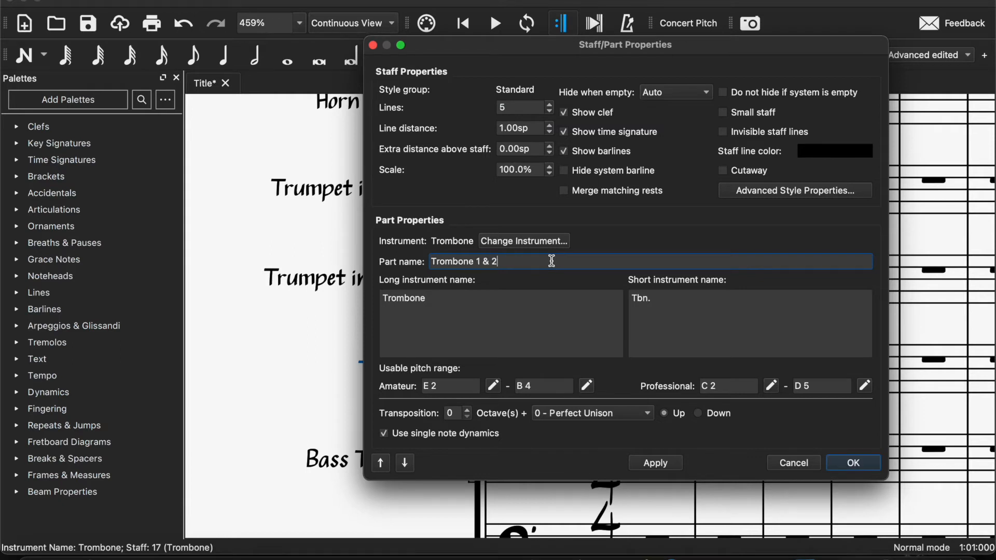
{"action": "key", "text": "super+a"}
{"action": "key", "text": "super+c"}
{"action": "left_click", "coordinate": [496, 294]}
{"action": "key", "text": "super+a"}
{"action": "key", "text": "super+v"}
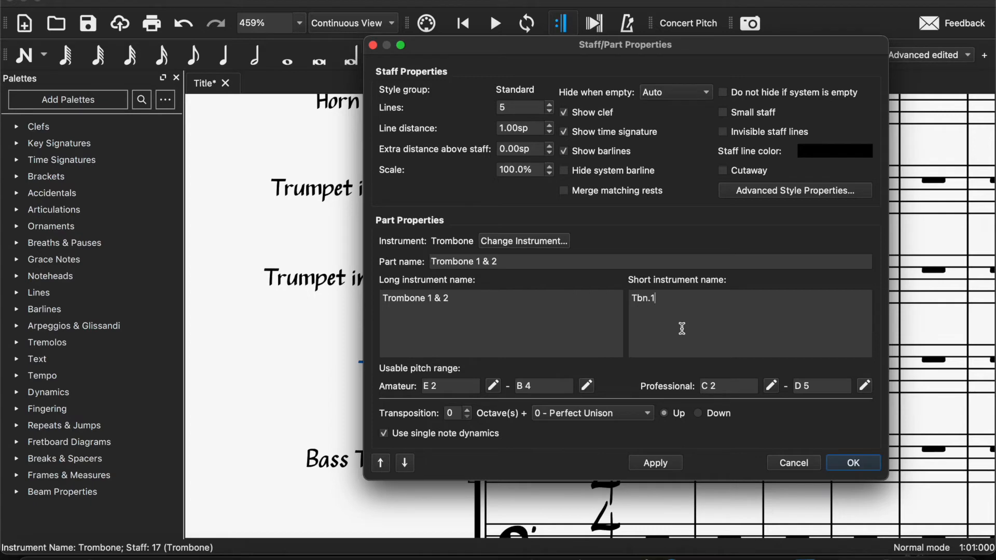
{"action": "left_click", "coordinate": [853, 463]}
Change the Bass Trombone staff's part name and long instrument name to "Trombone 3 & 4"
{"action": "double_click", "coordinate": [376, 460]}
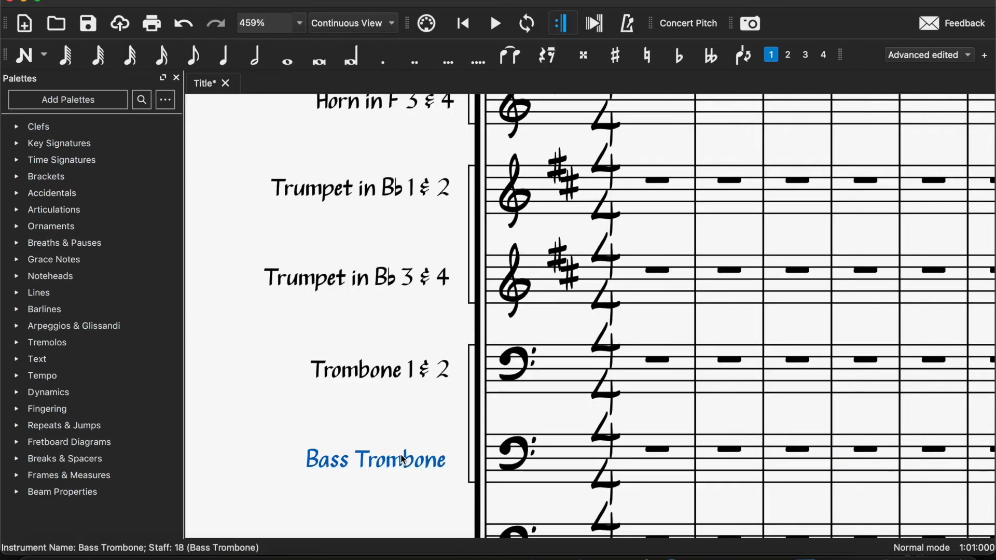
{"action": "double_click", "coordinate": [441, 265]}
{"action": "key", "text": "BackSpace"}
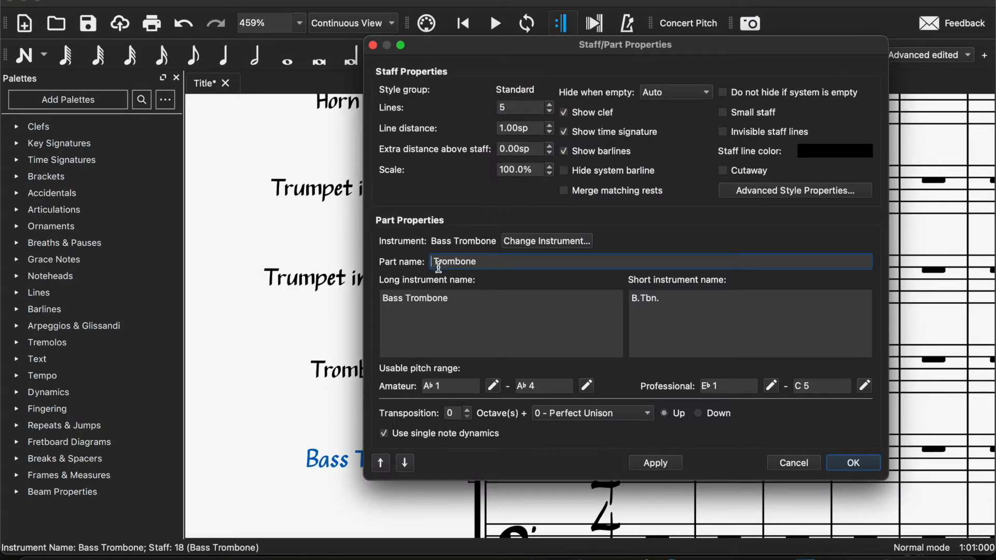
{"action": "key", "text": "Delete"}
{"action": "triple_click", "coordinate": [509, 263]}
{"action": "key", "text": "super+c"}
{"action": "triple_click", "coordinate": [481, 301]}
{"action": "key", "text": "super+v"}
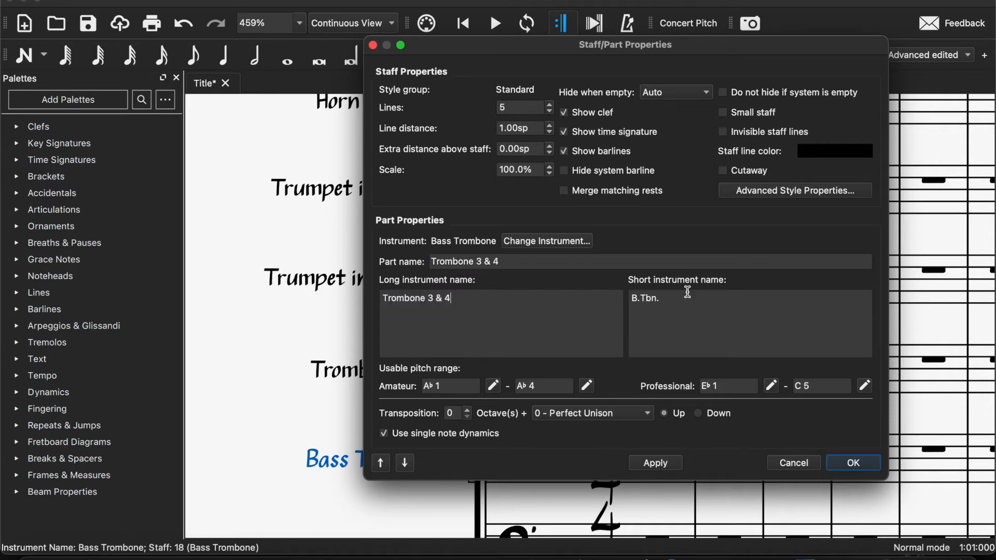
Remove the "B." prefix from the second trombone's short instrument name and apply the staff properties
{"action": "left_click_drag", "start_coordinate": [632, 299], "coordinate": [643, 299]}
{"action": "type", "text": "T"}
{"action": "left_click", "coordinate": [850, 462]}
Change the Tuba staff's short instrument name to "Tuba" and apply the staff properties
{"action": "scroll", "coordinate": [495, 410], "scroll_direction": "down", "scroll_amount": 5}
{"action": "left_click", "coordinate": [441, 433]}
{"action": "double_click", "coordinate": [440, 433]}
{"action": "triple_click", "coordinate": [519, 312]}
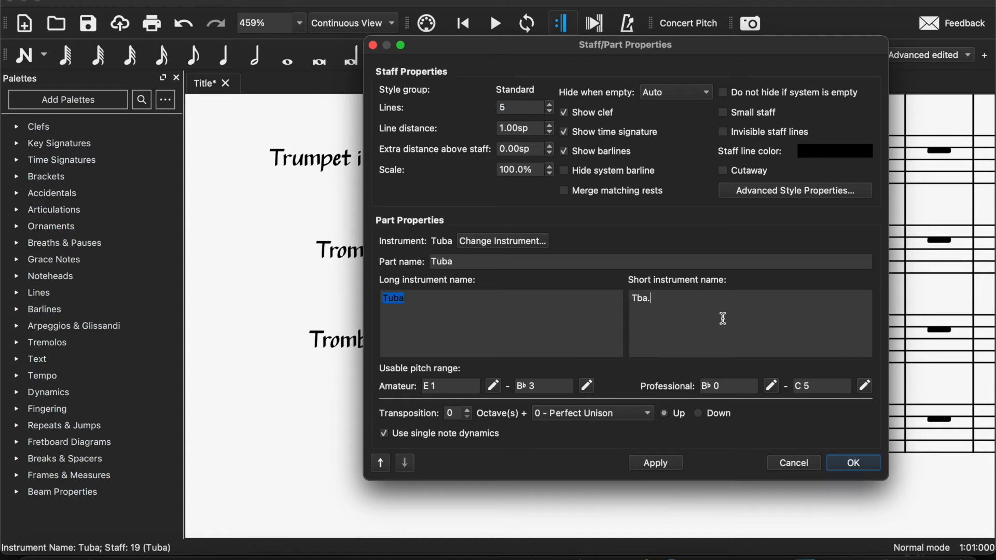
{"action": "left_click", "coordinate": [554, 307]}
{"action": "triple_click", "coordinate": [715, 307]}
{"action": "type", "text": "Tuba"}
{"action": "left_click", "coordinate": [853, 462]}
{"action": "scroll", "coordinate": [625, 341], "scroll_direction": "down", "scroll_amount": 5}
{"action": "scroll", "coordinate": [625, 341], "scroll_direction": "up", "scroll_amount": 3}
{"action": "scroll", "coordinate": [624, 338], "scroll_direction": "down", "scroll_amount": 5}
{"action": "scroll", "coordinate": [625, 338], "scroll_direction": "up", "scroll_amount": 3}
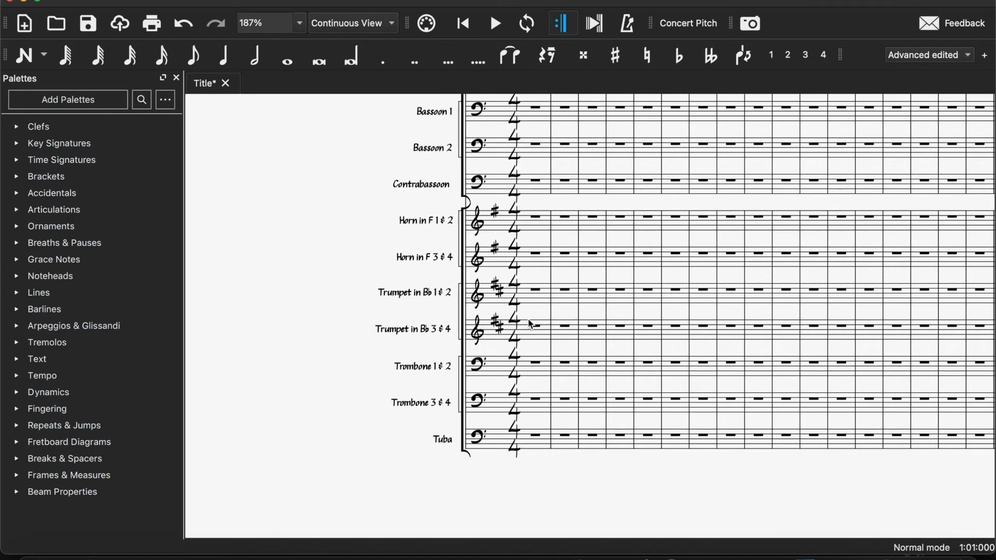
{"action": "scroll", "coordinate": [529, 321], "scroll_direction": "up", "scroll_amount": 4}
{"action": "scroll", "coordinate": [529, 321], "scroll_direction": "down", "scroll_amount": 5}
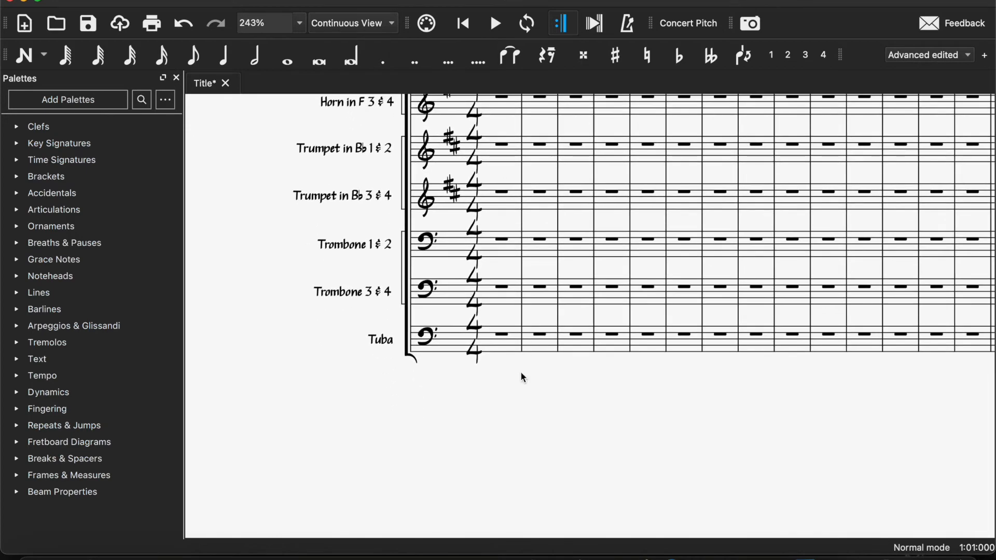
{"action": "key", "text": "i"}
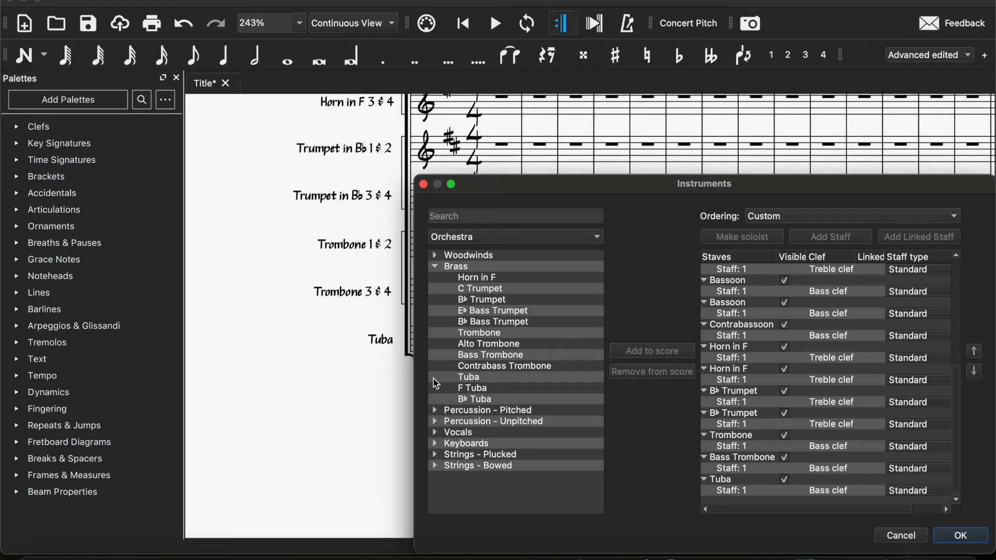
{"action": "left_click", "coordinate": [436, 266]}
{"action": "left_click", "coordinate": [434, 278]}
{"action": "left_click", "coordinate": [477, 288]}
{"action": "left_click", "coordinate": [624, 353]}
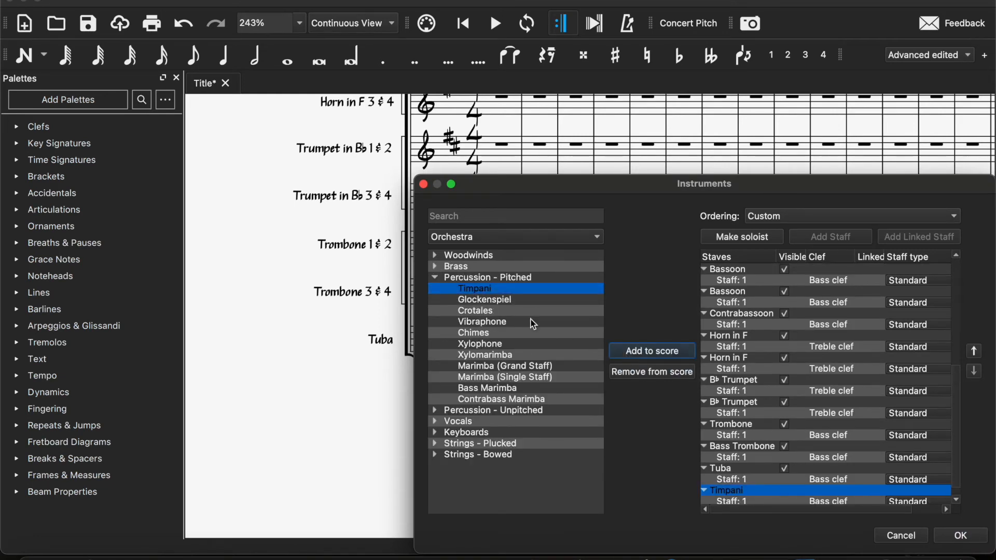
{"action": "left_click", "coordinate": [497, 300]}
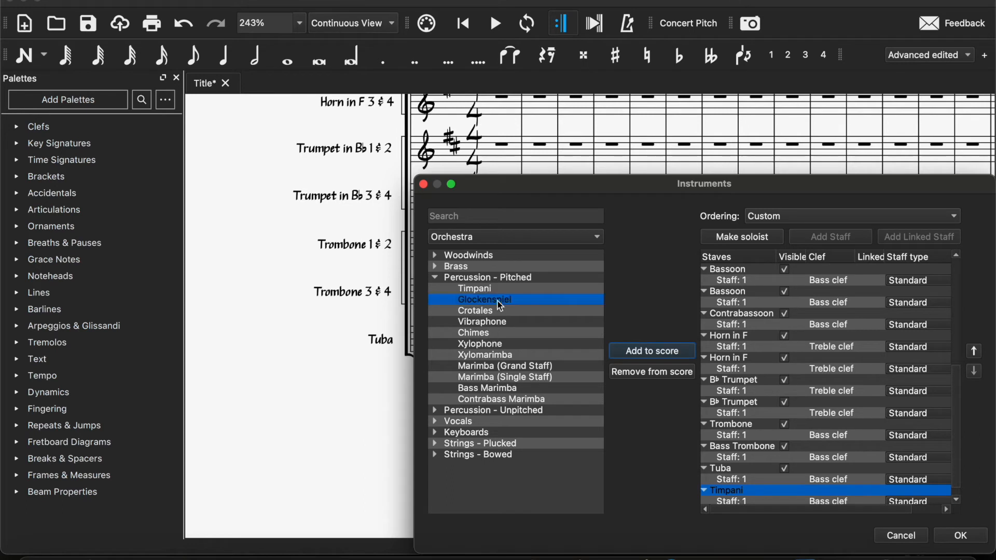
{"action": "left_click", "coordinate": [625, 352]}
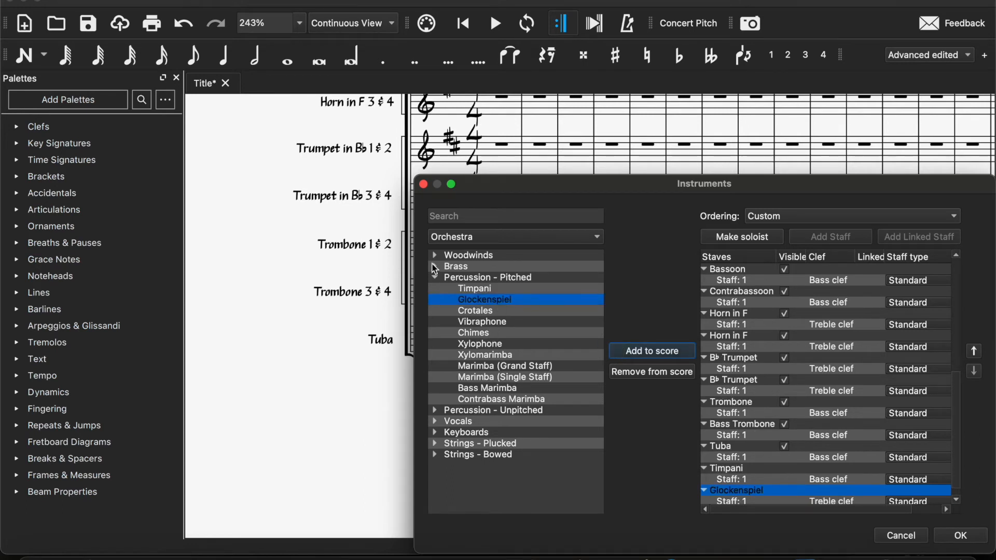
{"action": "left_click", "coordinate": [435, 278]}
{"action": "left_click", "coordinate": [436, 289]}
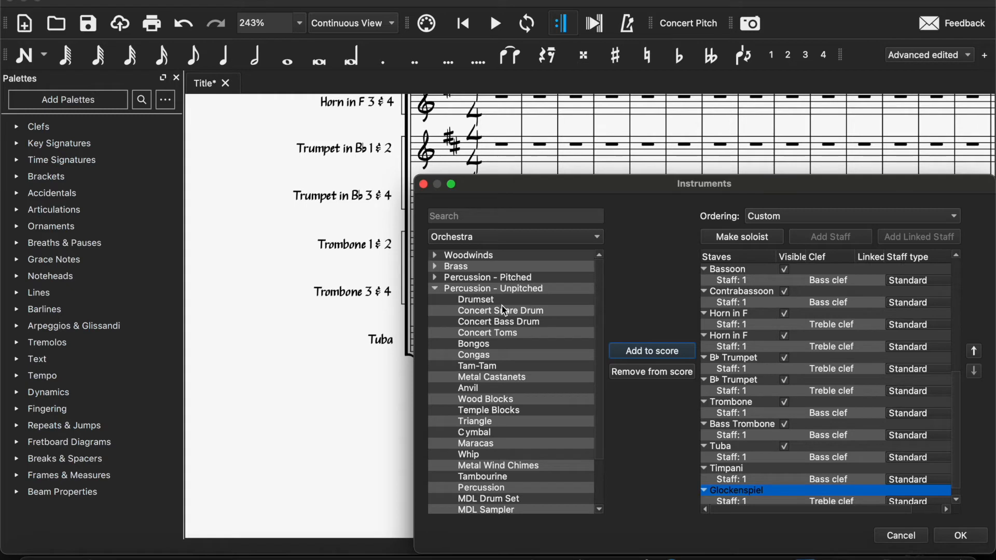
{"action": "scroll", "coordinate": [513, 318], "scroll_direction": "down", "scroll_amount": 3}
{"action": "left_click", "coordinate": [487, 433]}
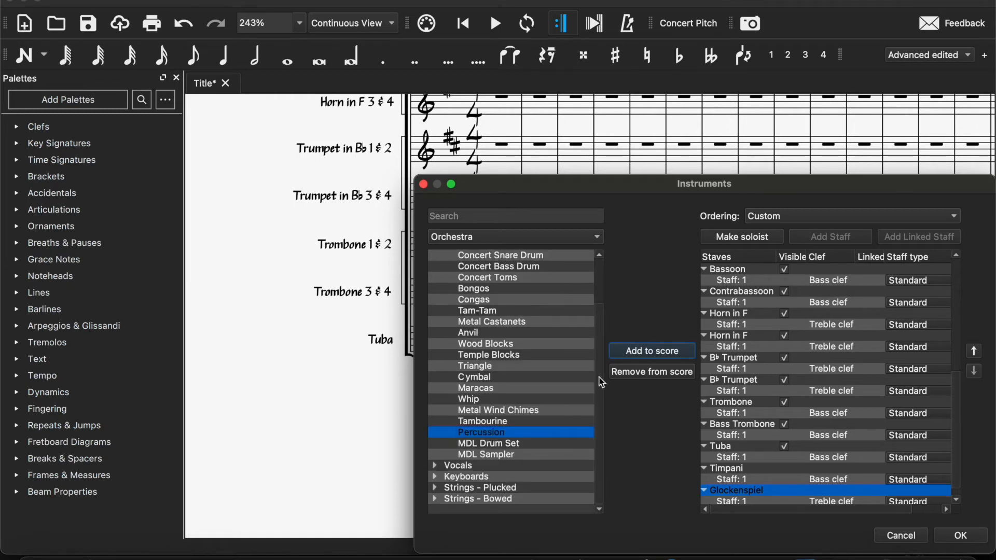
{"action": "left_click", "coordinate": [628, 353]}
{"action": "left_click", "coordinate": [628, 353]}
{"action": "left_click", "coordinate": [628, 352]}
{"action": "scroll", "coordinate": [482, 311], "scroll_direction": "up", "scroll_amount": 3}
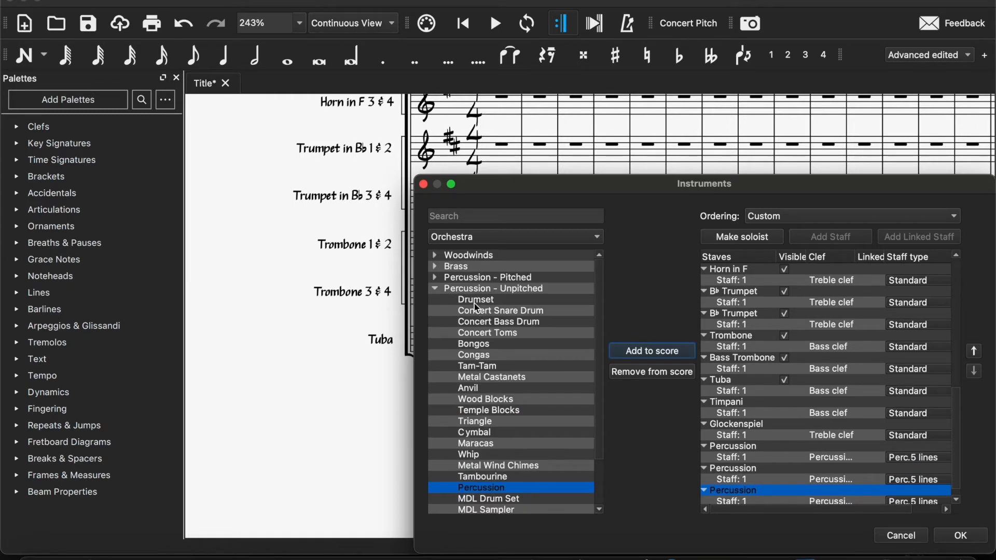
{"action": "left_click", "coordinate": [435, 289]}
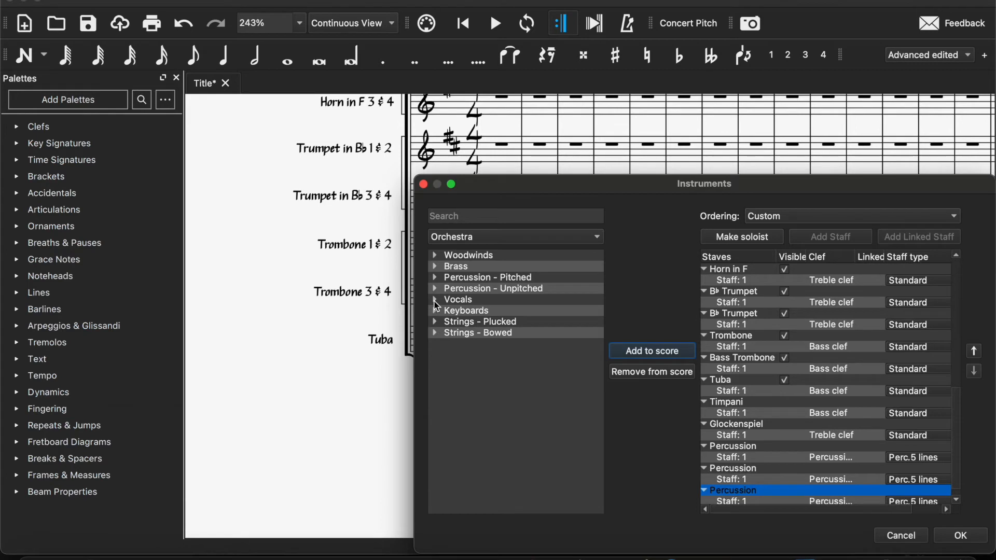
{"action": "left_click", "coordinate": [436, 310]}
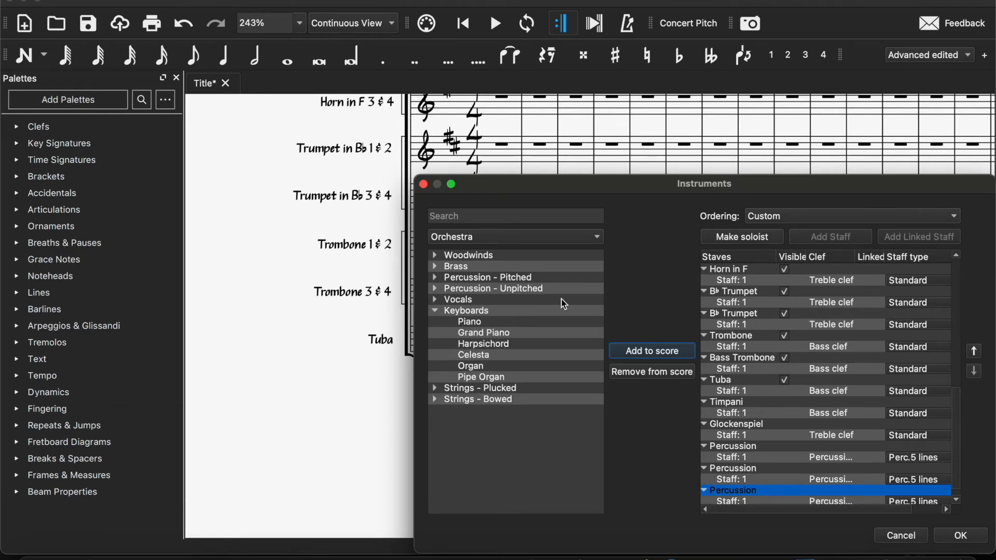
{"action": "left_click", "coordinate": [762, 223]}
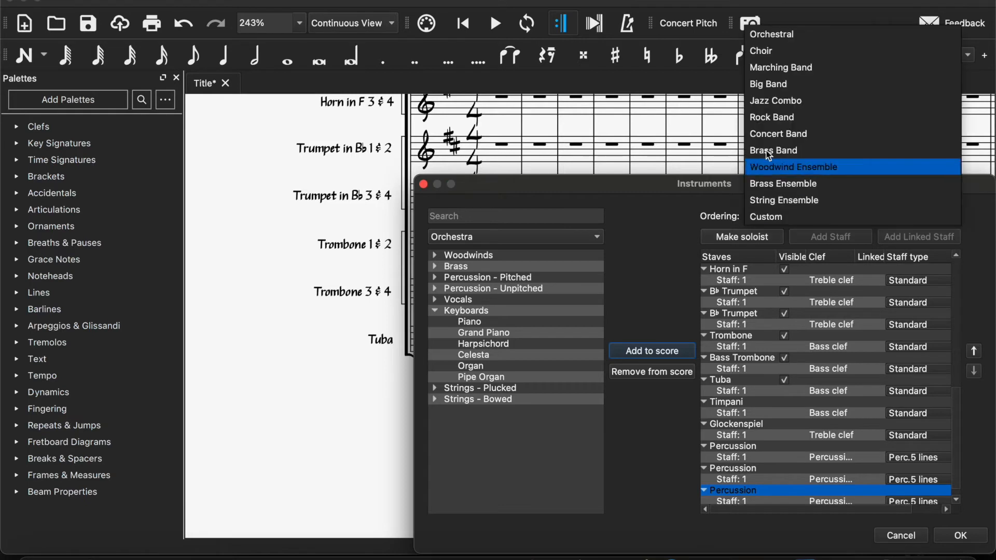
{"action": "left_click", "coordinate": [770, 38]}
{"action": "left_click", "coordinate": [501, 323]}
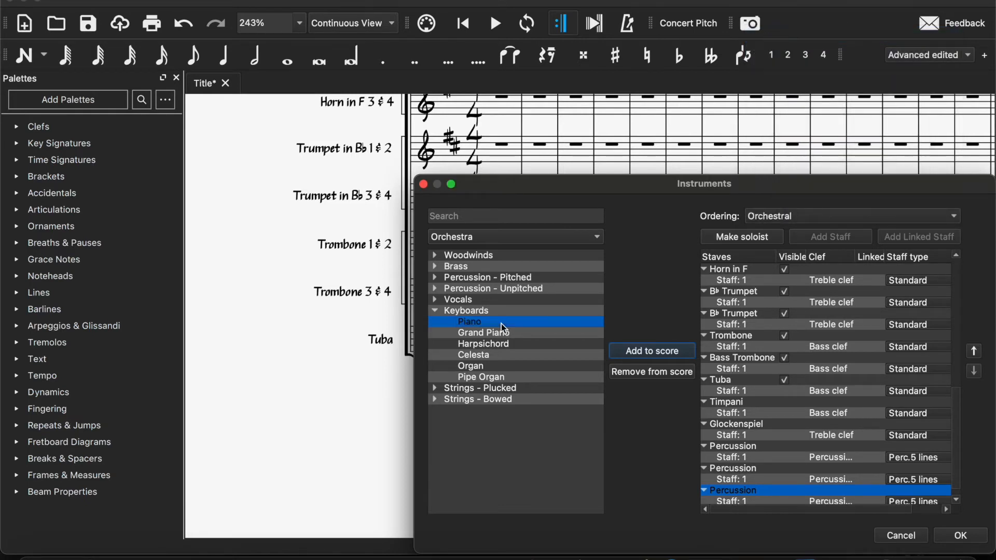
{"action": "left_click", "coordinate": [628, 351]}
{"action": "left_click", "coordinate": [438, 314]}
{"action": "left_click", "coordinate": [436, 322]}
{"action": "left_click", "coordinate": [462, 332]}
{"action": "left_click", "coordinate": [653, 352]}
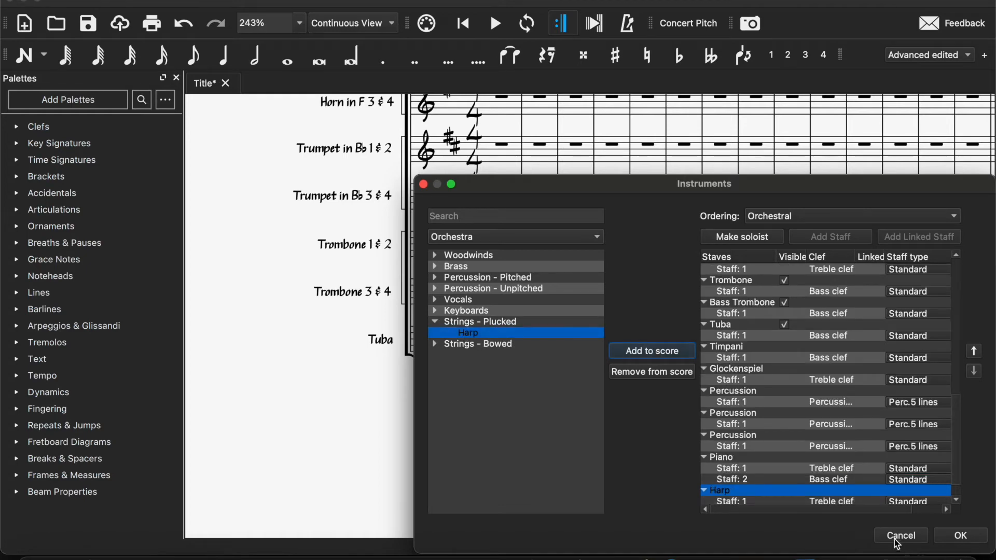
{"action": "left_click", "coordinate": [900, 536]}
Add Timpani and Glockenspiel from the pitched percussion instruments to the score's instrument list below the Tuba
{"action": "key", "text": "i"}
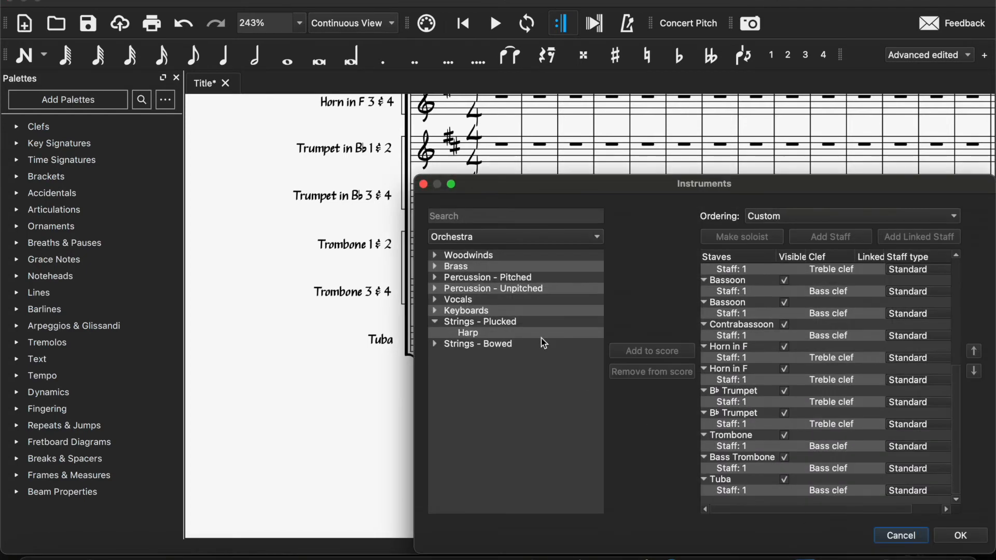
{"action": "left_click", "coordinate": [436, 321]}
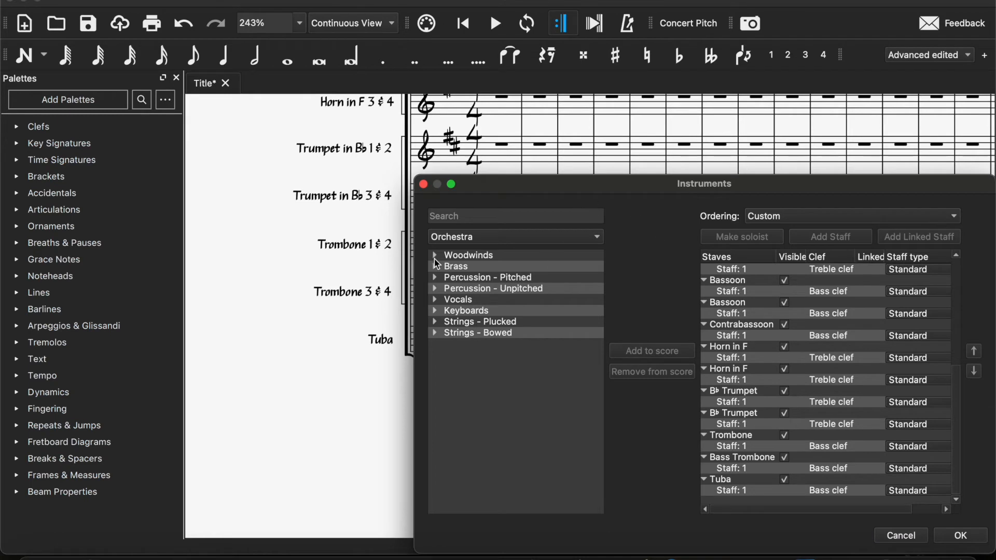
{"action": "left_click", "coordinate": [435, 278]}
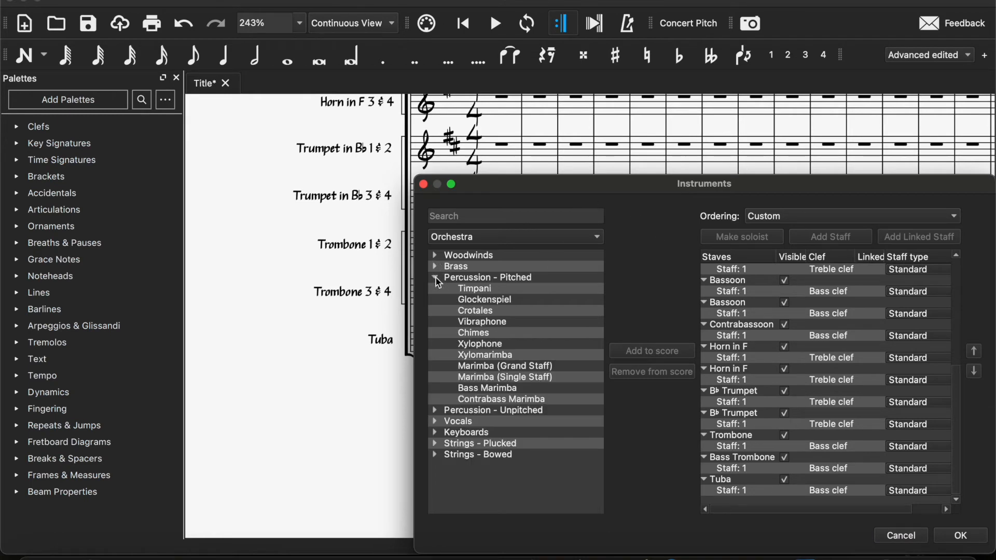
{"action": "left_click", "coordinate": [484, 294]}
{"action": "left_click", "coordinate": [652, 351]}
{"action": "left_click", "coordinate": [499, 303]}
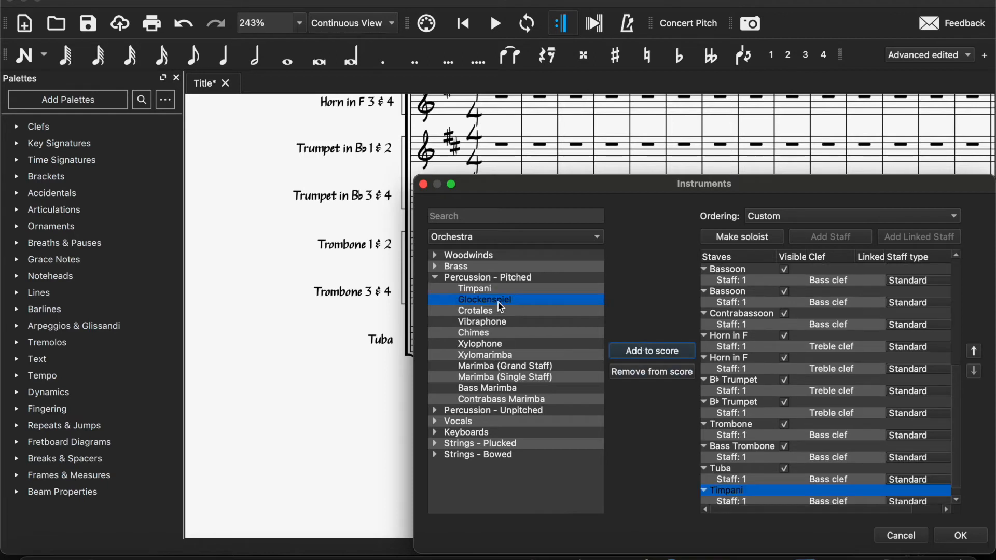
{"action": "left_click", "coordinate": [629, 351]}
{"action": "left_click", "coordinate": [436, 277]}
Add three Percussion instruments from the unpitched percussion group below the Glockenspiel
{"action": "left_click", "coordinate": [437, 300]}
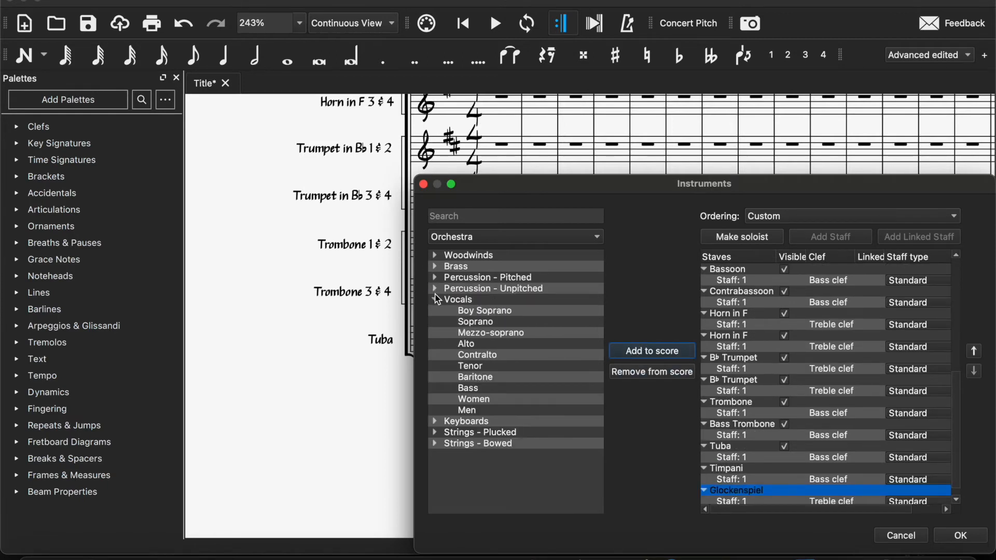
{"action": "left_click", "coordinate": [435, 289]}
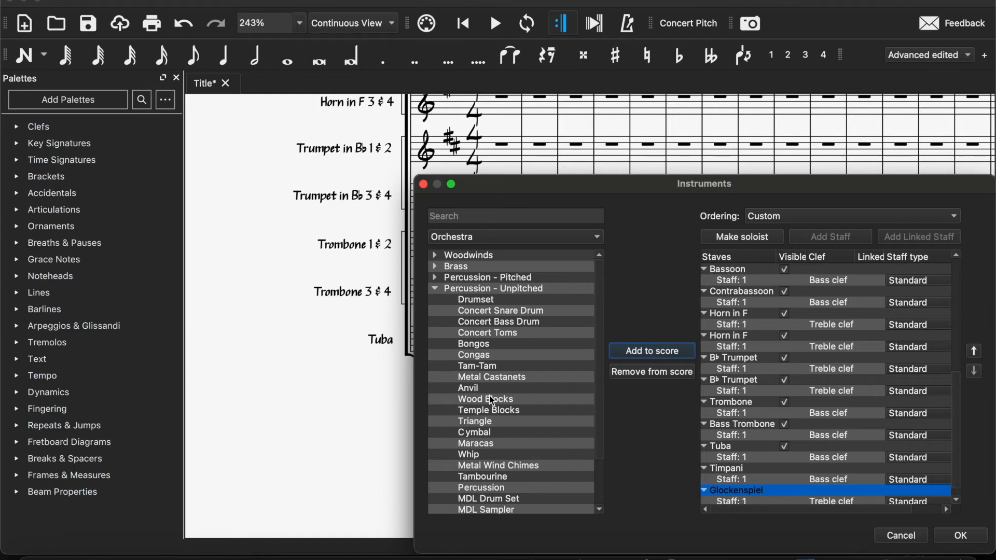
{"action": "scroll", "coordinate": [491, 401], "scroll_direction": "down", "scroll_amount": 3}
{"action": "left_click", "coordinate": [482, 433]}
{"action": "left_click", "coordinate": [639, 352]}
{"action": "left_click", "coordinate": [639, 352]}
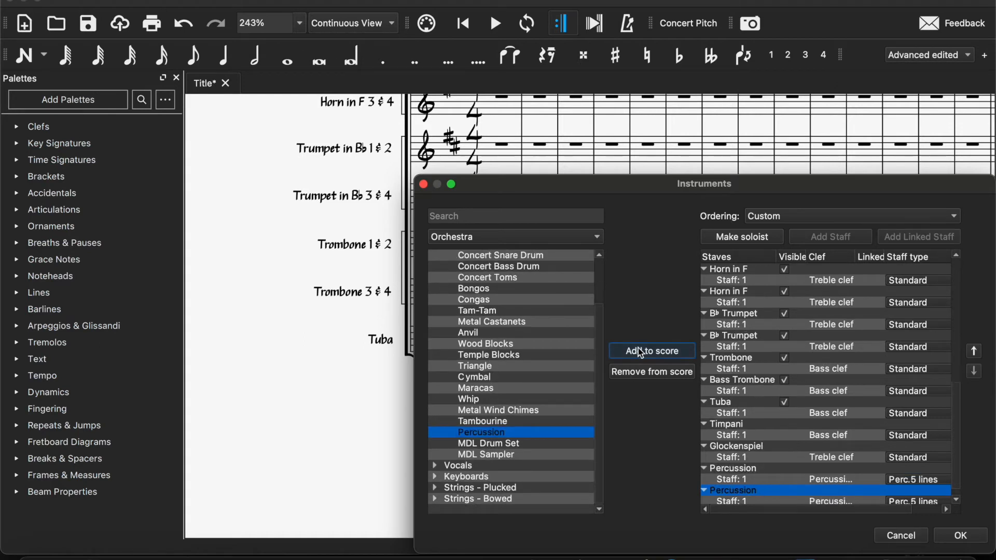
{"action": "left_click", "coordinate": [639, 352]}
{"action": "scroll", "coordinate": [510, 327], "scroll_direction": "up", "scroll_amount": 3}
{"action": "left_click", "coordinate": [436, 290]}
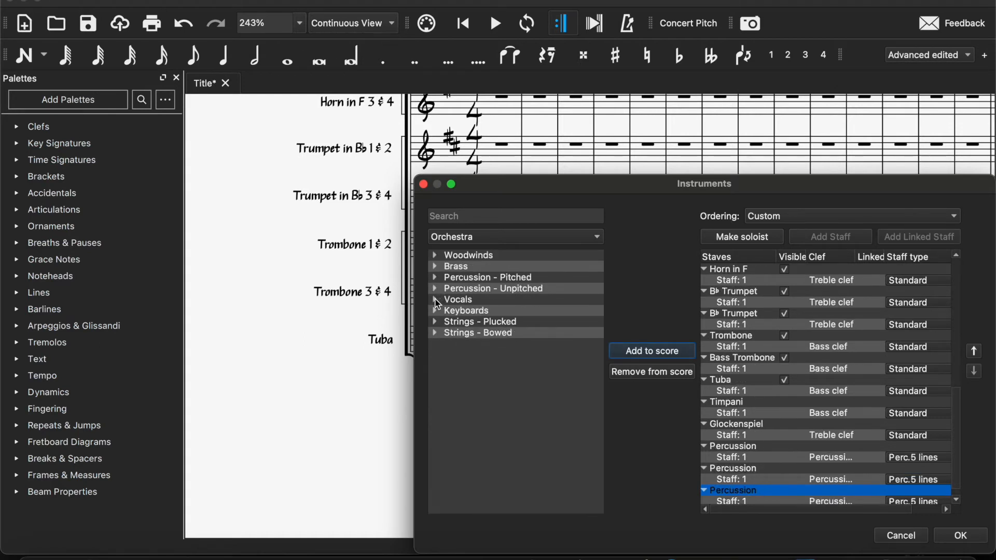
Add a Harp from the plucked strings group below the Percussion staves
{"action": "left_click", "coordinate": [436, 300]}
{"action": "left_click", "coordinate": [435, 300]}
{"action": "left_click", "coordinate": [435, 311]}
{"action": "left_click", "coordinate": [434, 311]}
{"action": "left_click", "coordinate": [434, 322]}
{"action": "left_click", "coordinate": [455, 333]}
{"action": "left_click", "coordinate": [643, 353]}
{"action": "left_click", "coordinate": [435, 322]}
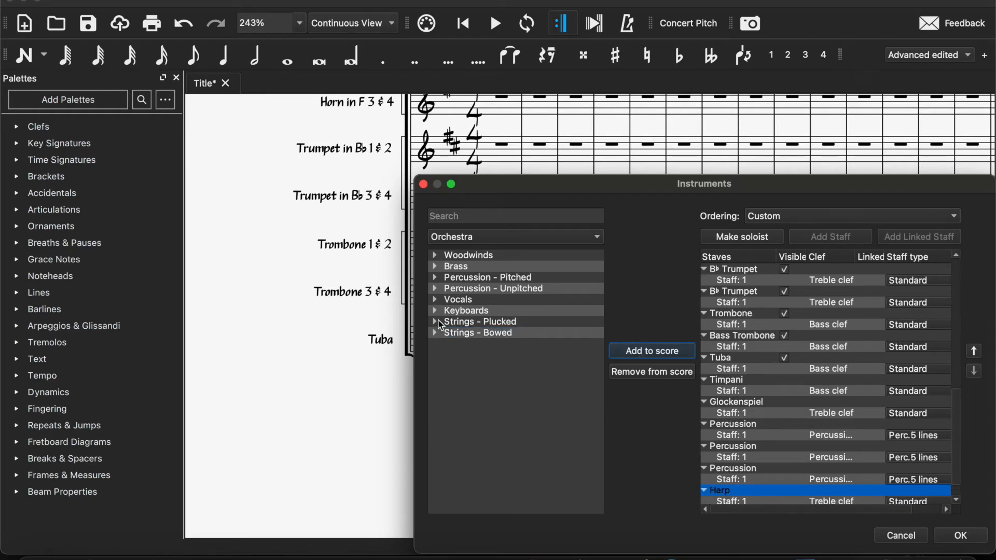
Add a Piano from the keyboards group below the Harp
{"action": "left_click", "coordinate": [434, 312]}
{"action": "left_click", "coordinate": [460, 322]}
{"action": "left_click", "coordinate": [621, 356]}
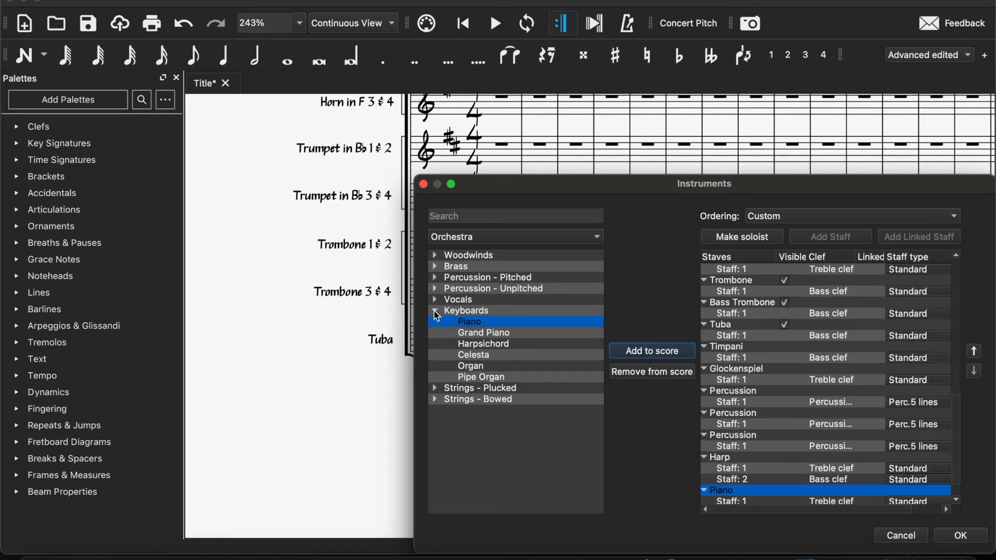
{"action": "left_click", "coordinate": [436, 310]}
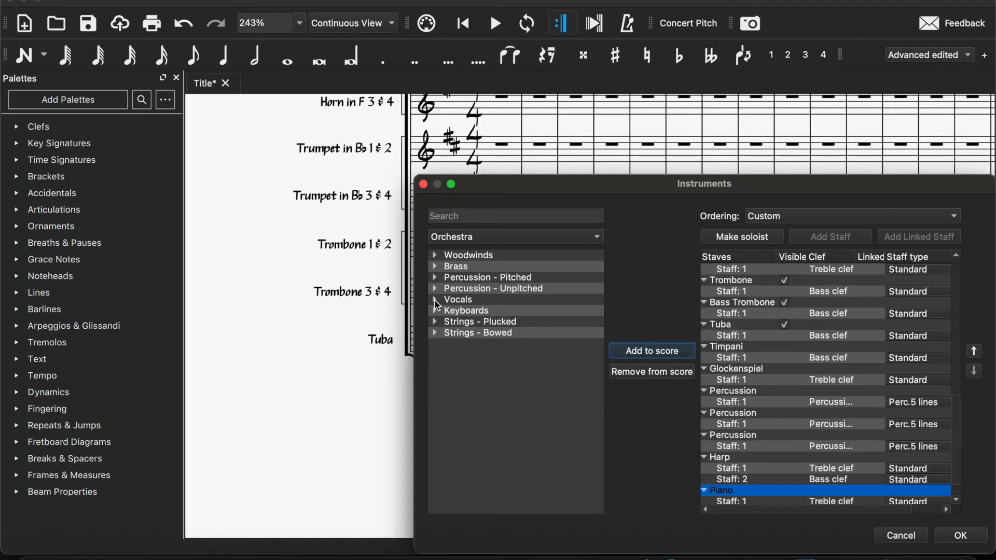
Add Soprano, Alto, Tenor and Bass from the vocals group to the instrument list below the Piano
{"action": "left_click", "coordinate": [435, 300]}
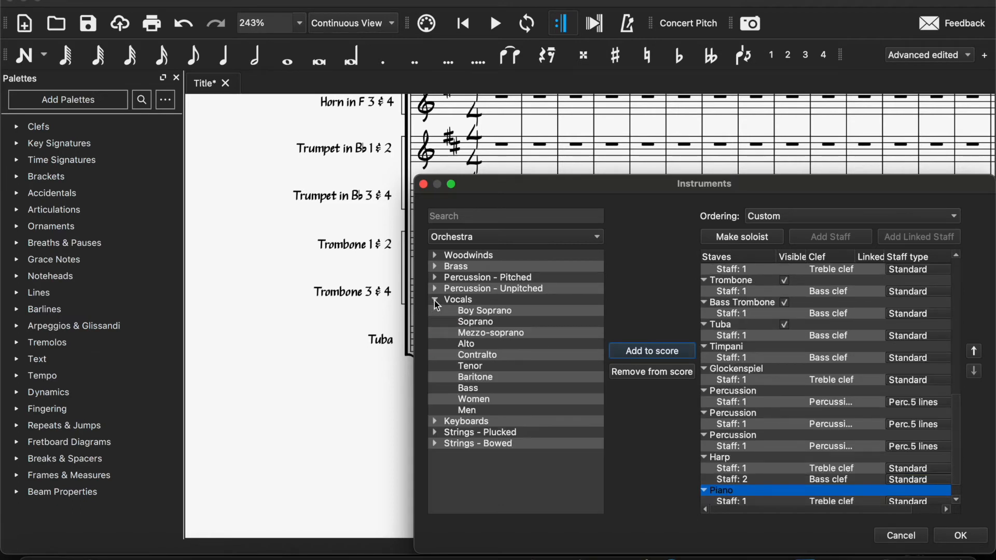
{"action": "left_click", "coordinate": [482, 323]}
{"action": "left_click", "coordinate": [639, 353]}
{"action": "left_click", "coordinate": [506, 345]}
{"action": "left_click", "coordinate": [639, 354]}
{"action": "left_click", "coordinate": [499, 368]}
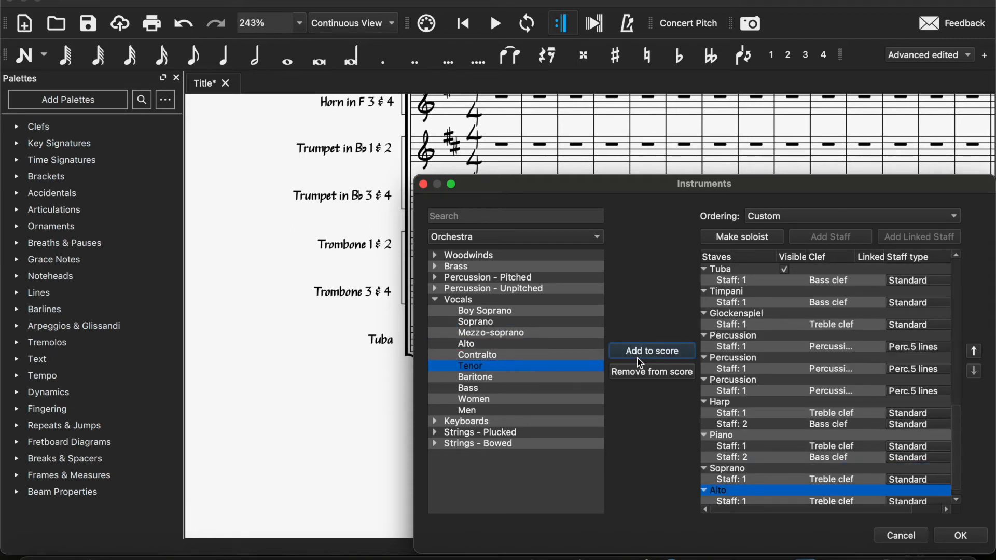
{"action": "left_click", "coordinate": [624, 355]}
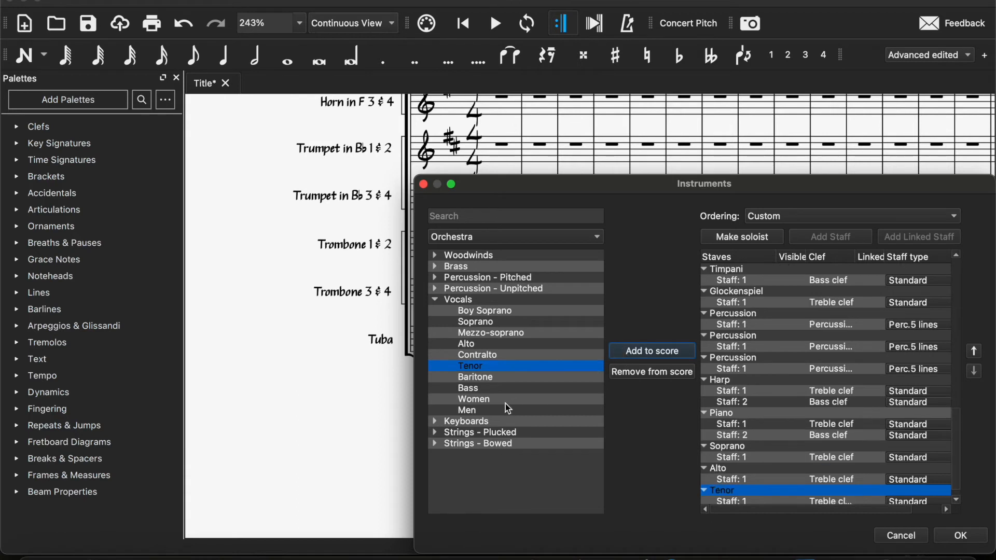
{"action": "left_click", "coordinate": [490, 391]}
{"action": "left_click", "coordinate": [651, 351]}
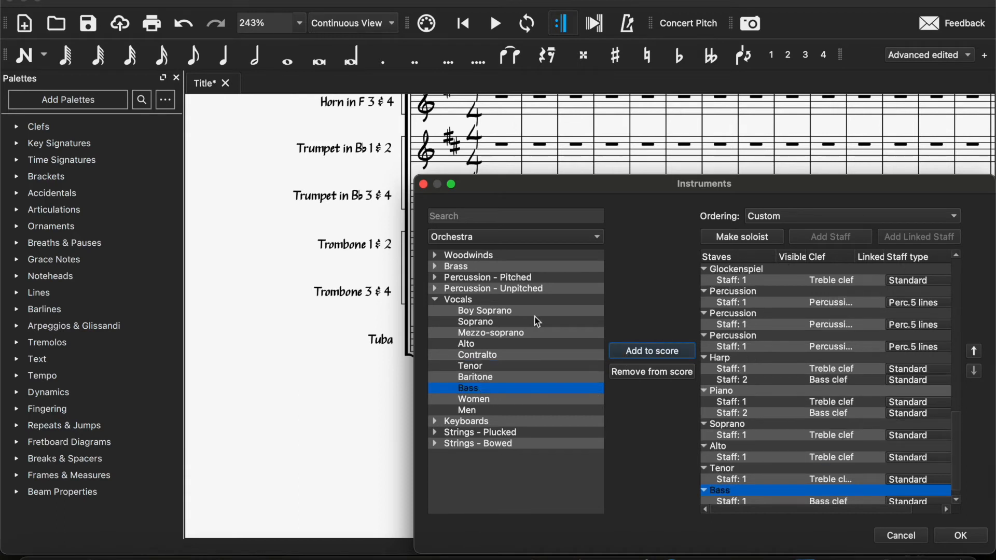
{"action": "left_click", "coordinate": [441, 301]}
Add two Violins instruments and one Violas from the bowed strings group below the Bass
{"action": "left_click", "coordinate": [432, 333]}
{"action": "left_click", "coordinate": [484, 357]}
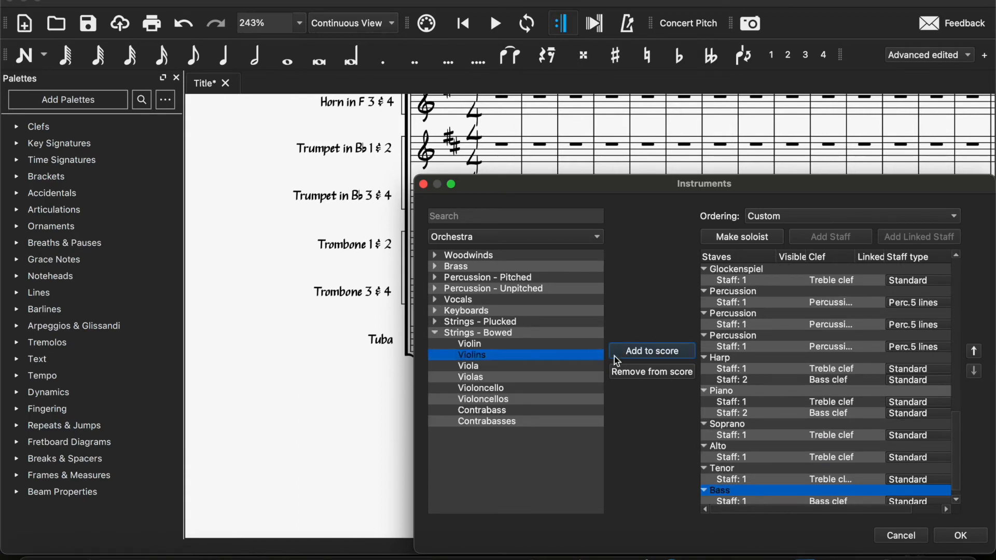
{"action": "left_click", "coordinate": [630, 353]}
{"action": "left_click", "coordinate": [630, 353]}
{"action": "left_click", "coordinate": [492, 378]}
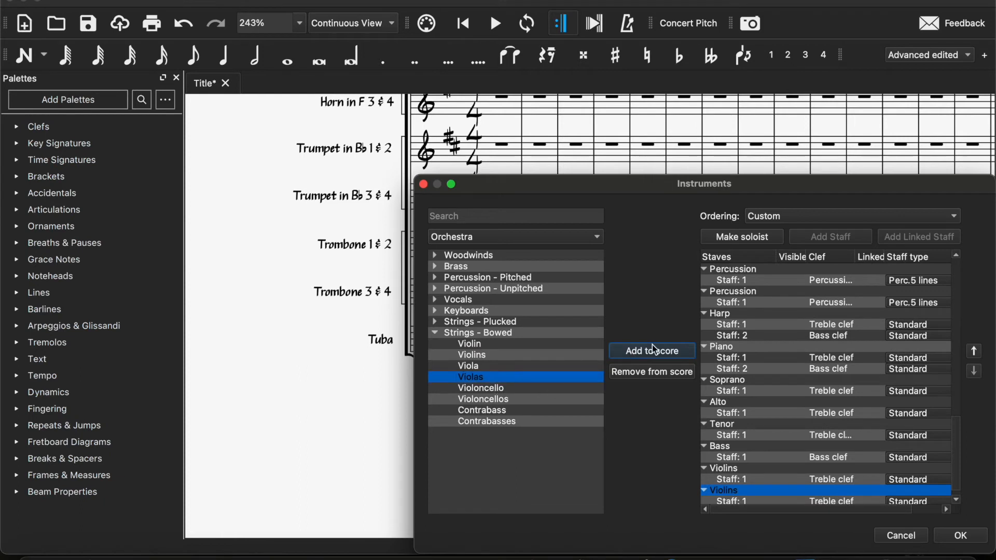
{"action": "left_click", "coordinate": [653, 351]}
Add Violoncellos and Contrabasses below the Violas and apply the instrument list to the score
{"action": "left_click", "coordinate": [528, 398]}
{"action": "left_click", "coordinate": [649, 353]}
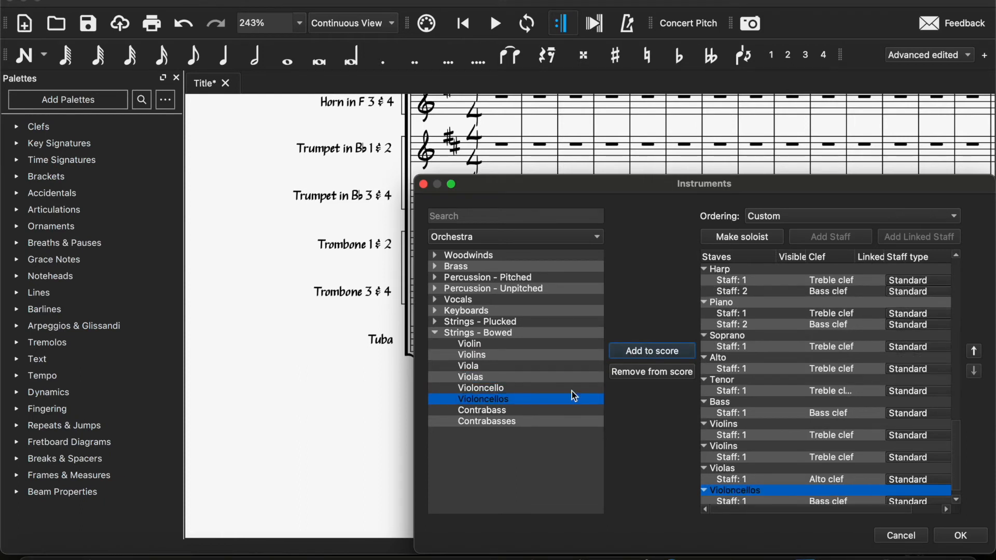
{"action": "left_click", "coordinate": [522, 423]}
{"action": "left_click", "coordinate": [639, 352]}
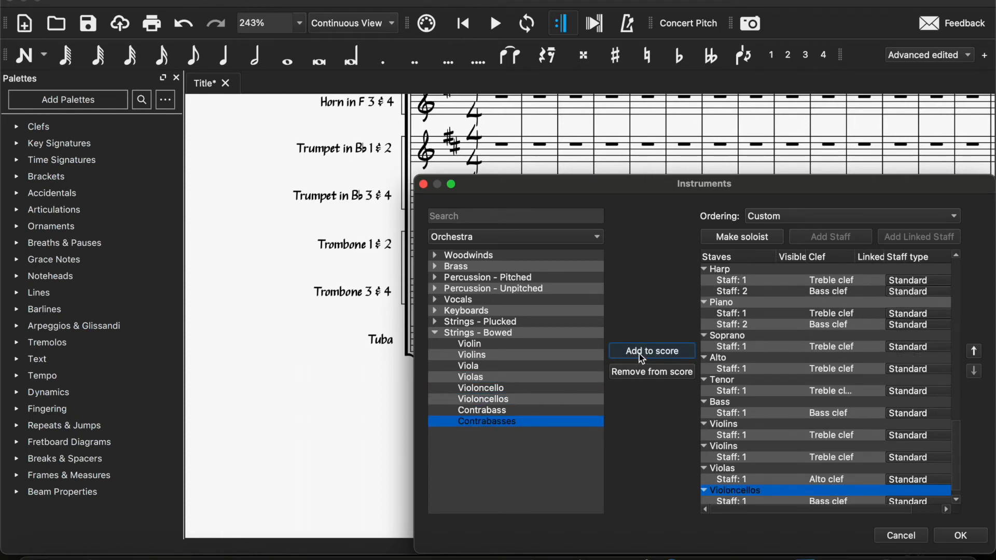
{"action": "left_click", "coordinate": [437, 334]}
{"action": "scroll", "coordinate": [781, 426], "scroll_direction": "up", "scroll_amount": 4}
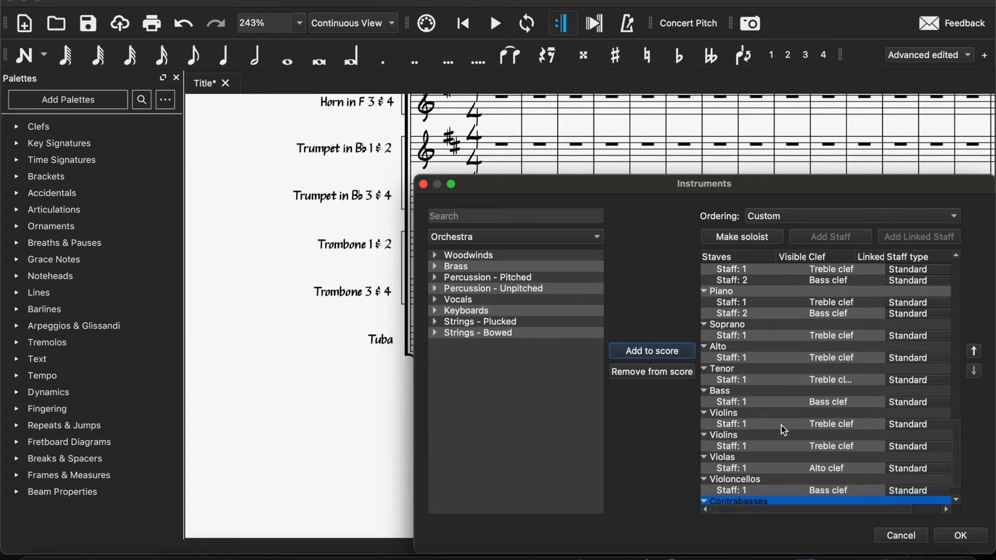
{"action": "scroll", "coordinate": [781, 425], "scroll_direction": "up", "scroll_amount": 1}
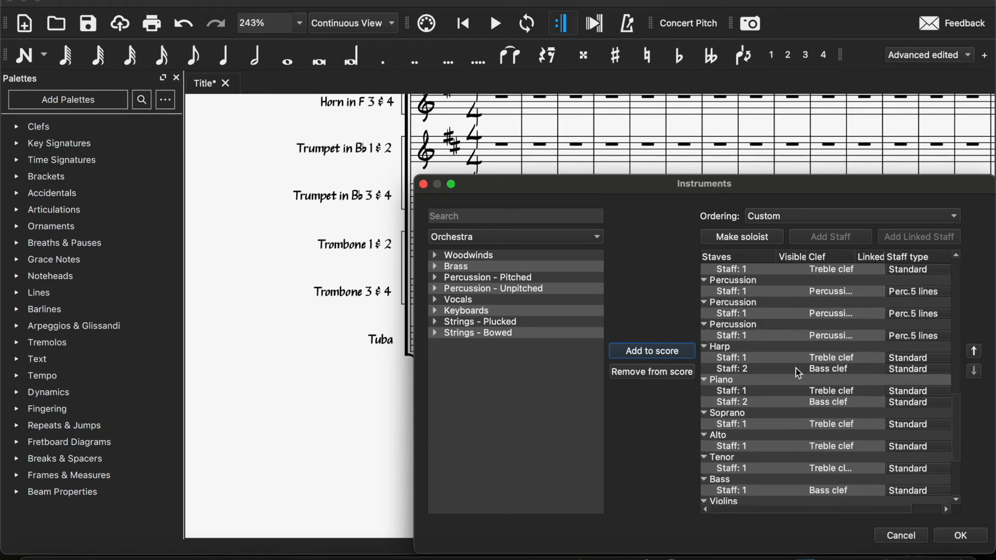
{"action": "scroll", "coordinate": [796, 371], "scroll_direction": "up", "scroll_amount": 3}
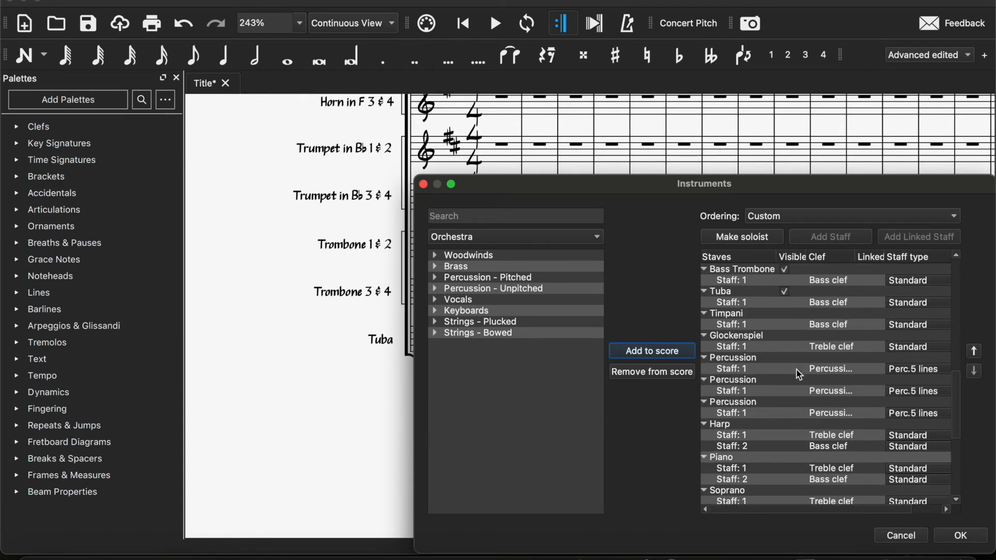
{"action": "left_click", "coordinate": [961, 535]}
Copy the part name from the properties of the first Percussion staff below the Glockenspiel
{"action": "scroll", "coordinate": [447, 361], "scroll_direction": "up", "scroll_amount": 2}
{"action": "scroll", "coordinate": [447, 363], "scroll_direction": "down", "scroll_amount": 3}
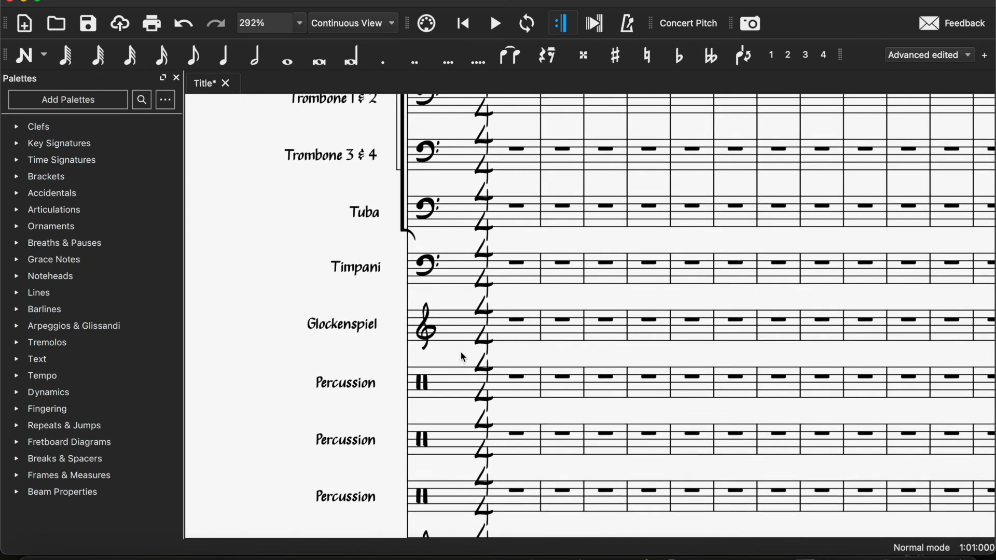
{"action": "double_click", "coordinate": [350, 384]}
{"action": "double_click", "coordinate": [538, 268]}
{"action": "key", "text": "ctrl+c"}
{"action": "left_click", "coordinate": [841, 464]}
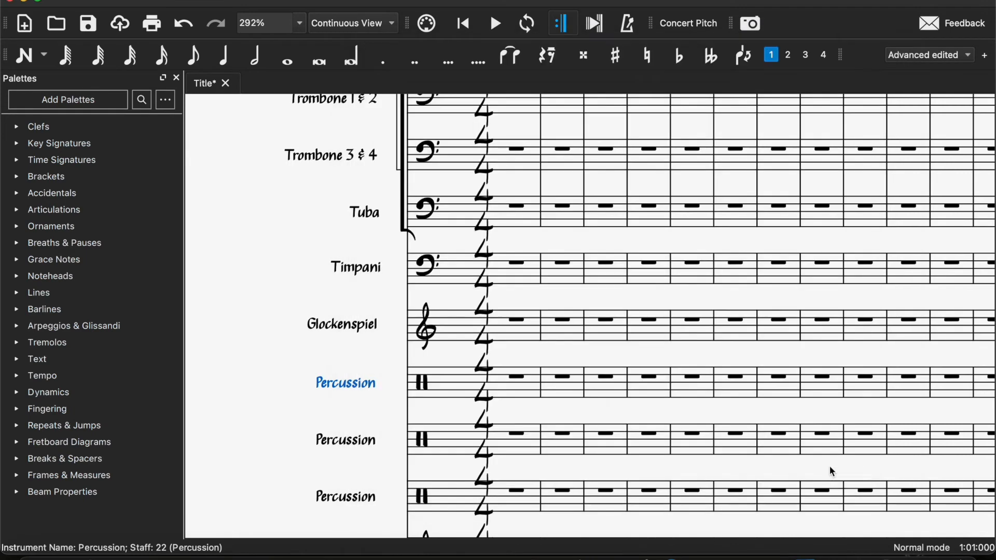
Change the Glockenspiel staff's part name and long instrument name to Percussion
{"action": "double_click", "coordinate": [336, 326]}
{"action": "left_click", "coordinate": [511, 260]}
{"action": "key", "text": "ctrl+a"}
{"action": "key", "text": "ctrl+v"}
{"action": "left_click", "coordinate": [499, 299]}
{"action": "key", "text": "ctrl+a"}
{"action": "key", "text": "ctrl+v"}
{"action": "left_click", "coordinate": [699, 326]}
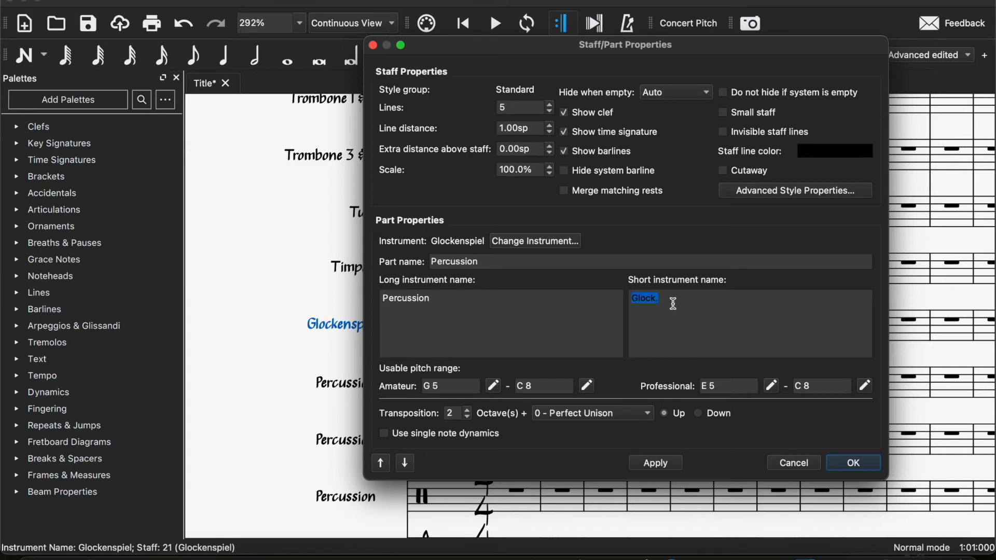
{"action": "left_click", "coordinate": [848, 461]}
Copy the first unpitched Percussion staff's short name and set the former Glockenspiel staff's short name to Perc
{"action": "double_click", "coordinate": [353, 383]}
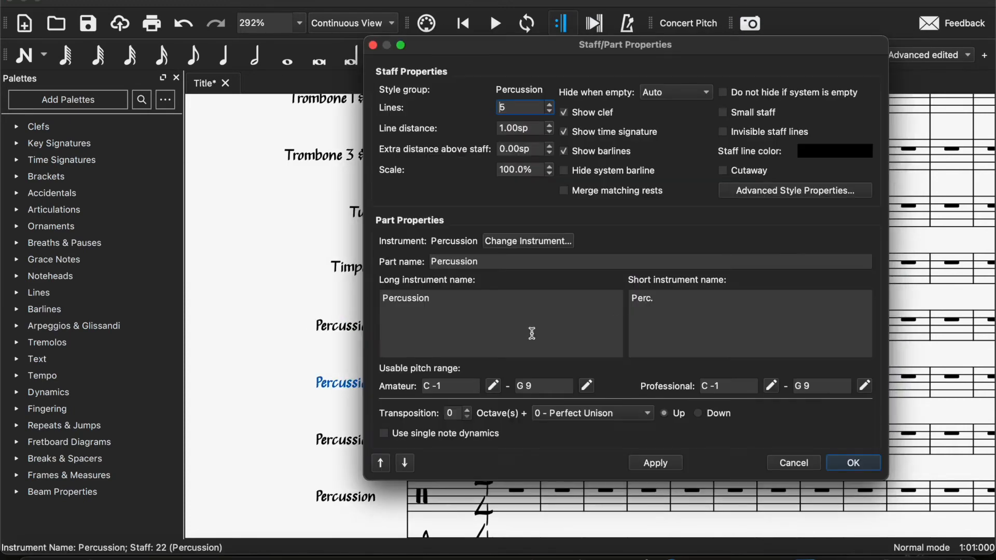
{"action": "double_click", "coordinate": [673, 325]}
{"action": "left_click", "coordinate": [850, 462]}
{"action": "double_click", "coordinate": [340, 325]}
{"action": "double_click", "coordinate": [646, 298]}
{"action": "type", "text": "Perc."}
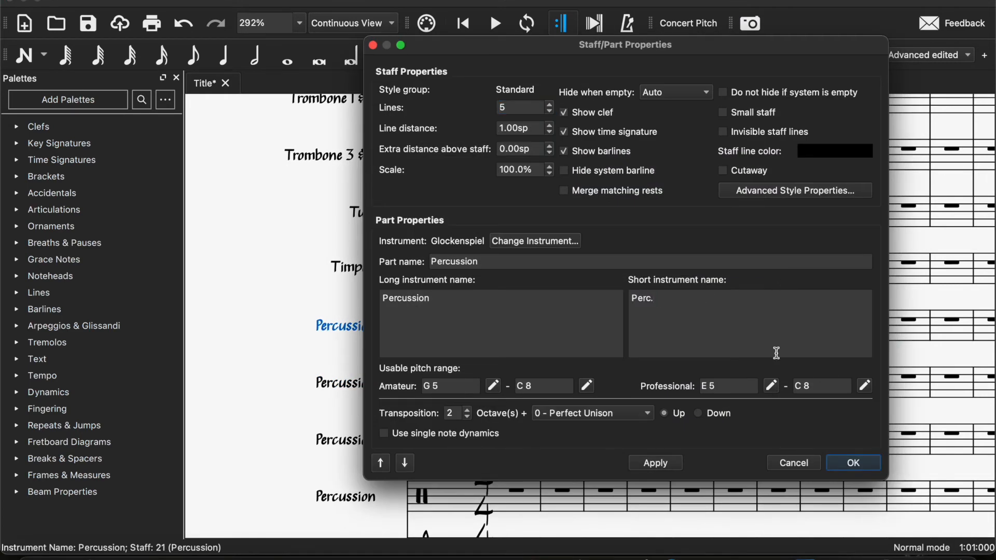
Number the former Glockenspiel staff's names as Percussion 1, with the short name Perc.1
{"action": "type", "text": "1"}
{"action": "left_click", "coordinate": [594, 313]}
{"action": "type", "text": "1"}
{"action": "left_click", "coordinate": [600, 264]}
{"action": "type", "text": "1"}
{"action": "left_click", "coordinate": [835, 461]}
Rename the staff directly below Percussion 1 as Percussion 2 in its part and long names, with the short name Perc.2
{"action": "double_click", "coordinate": [345, 382]}
{"action": "left_click", "coordinate": [556, 293]}
{"action": "type", "text": "2"}
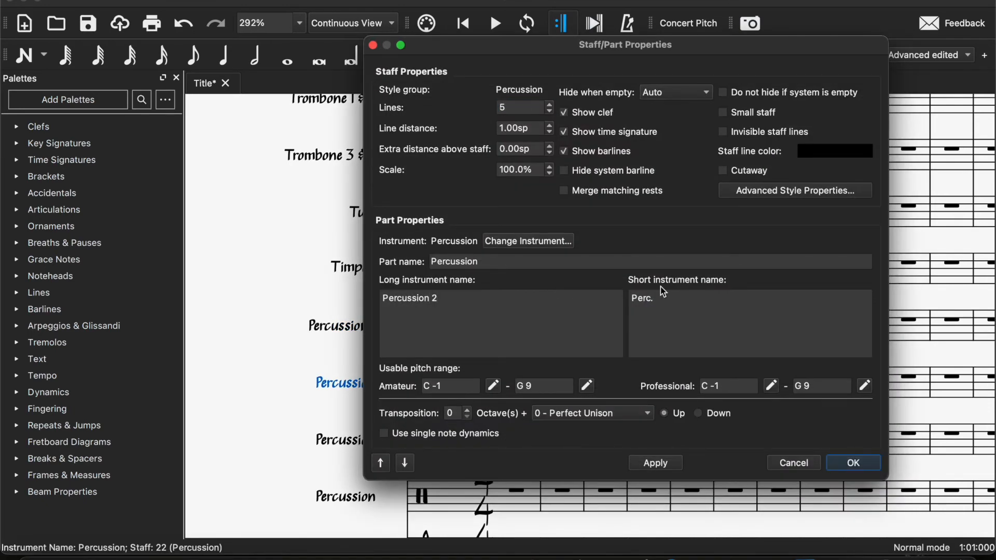
{"action": "left_click", "coordinate": [683, 312]}
{"action": "type", "text": "2"}
{"action": "left_click", "coordinate": [685, 260]}
{"action": "type", "text": "2"}
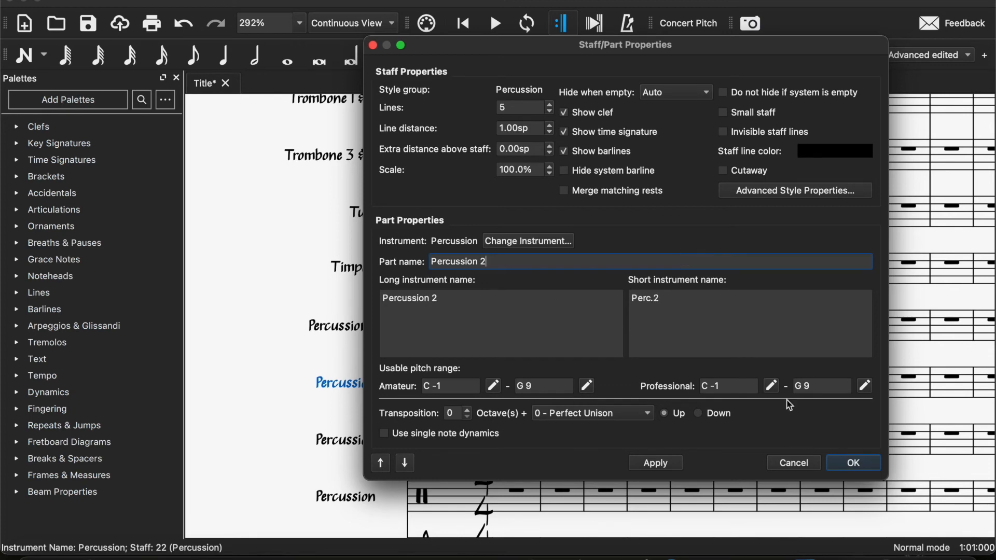
{"action": "left_click", "coordinate": [852, 460]}
Rename the staff below Percussion 2 as Percussion 3 in its part and long names, with the short name Perc.3
{"action": "double_click", "coordinate": [343, 440]}
{"action": "left_click", "coordinate": [555, 331]}
{"action": "type", "text": "3"}
{"action": "left_click", "coordinate": [707, 316]}
{"action": "type", "text": "3"}
{"action": "left_click", "coordinate": [695, 261]}
{"action": "type", "text": "3"}
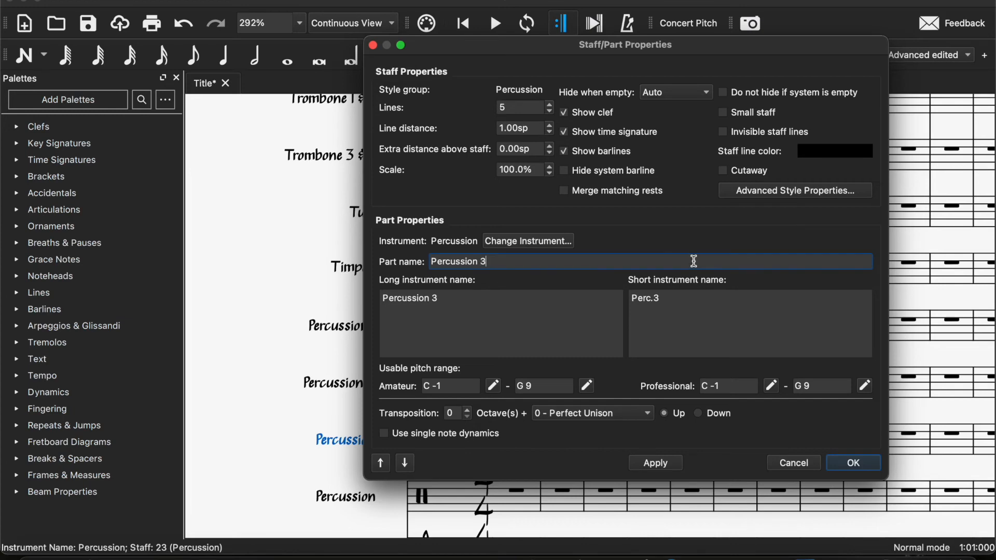
{"action": "left_click", "coordinate": [852, 461]}
Rename the last Percussion staff as Percussion 4 in its part and long names, with the short name Perc.4
{"action": "double_click", "coordinate": [350, 490]}
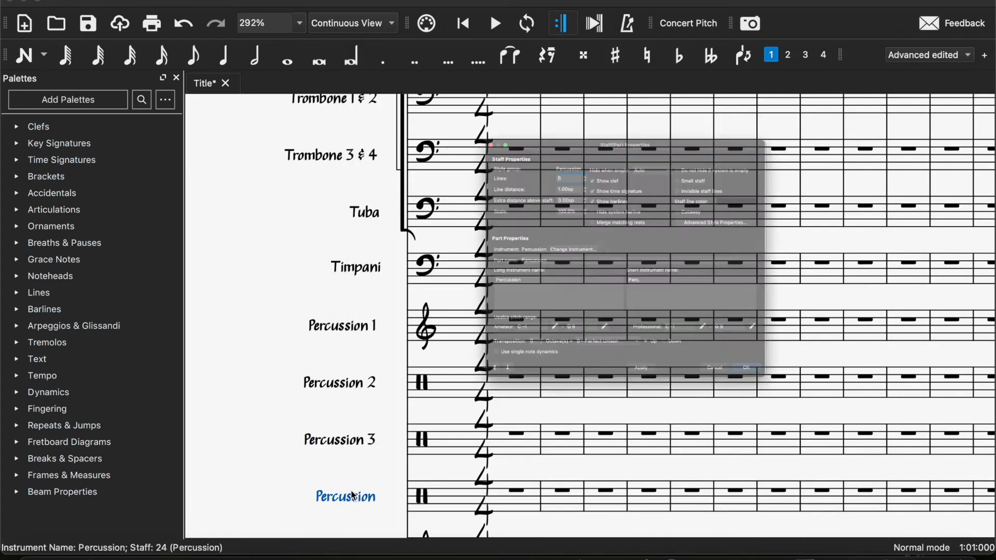
{"action": "left_click", "coordinate": [544, 307]}
{"action": "type", "text": "4"}
{"action": "left_click", "coordinate": [699, 315]}
{"action": "type", "text": "4"}
{"action": "left_click", "coordinate": [700, 259]}
{"action": "type", "text": "4"}
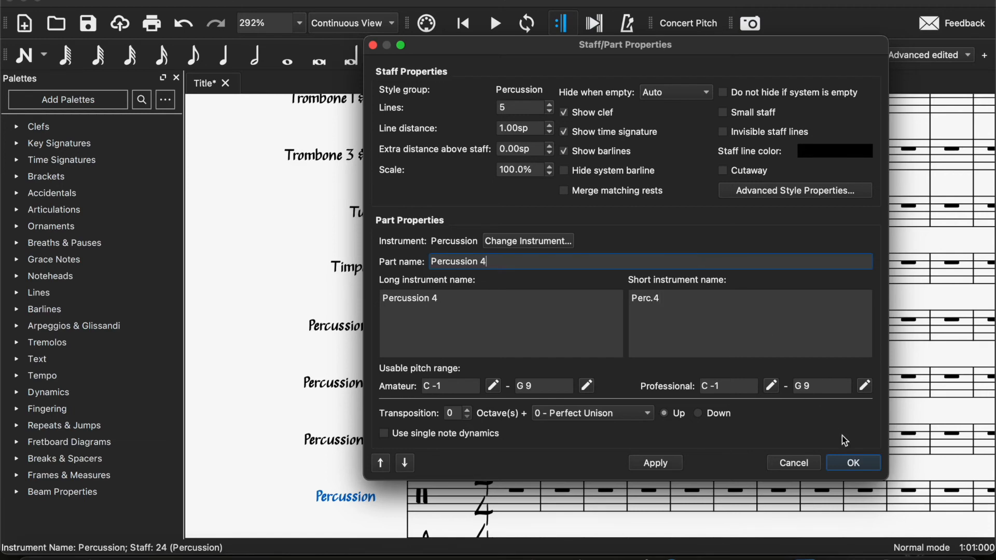
{"action": "left_click", "coordinate": [851, 462]}
Group the Percussion 1 to Percussion 4 staves with a bracket
{"action": "scroll", "coordinate": [484, 425], "scroll_direction": "down", "scroll_amount": 4}
{"action": "scroll", "coordinate": [485, 425], "scroll_direction": "up", "scroll_amount": 2}
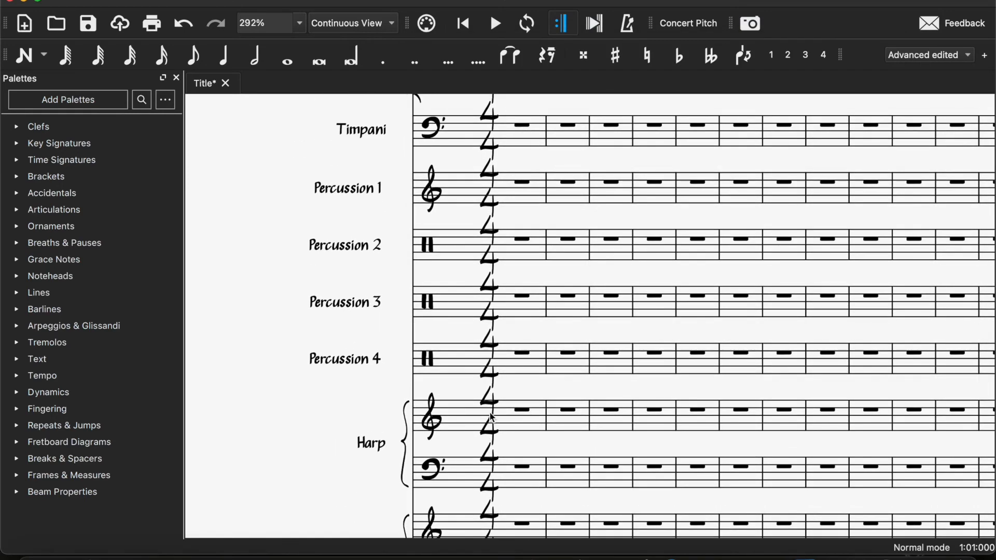
{"action": "left_click", "coordinate": [529, 367]}
{"action": "left_click", "coordinate": [534, 189], "text": "shift"}
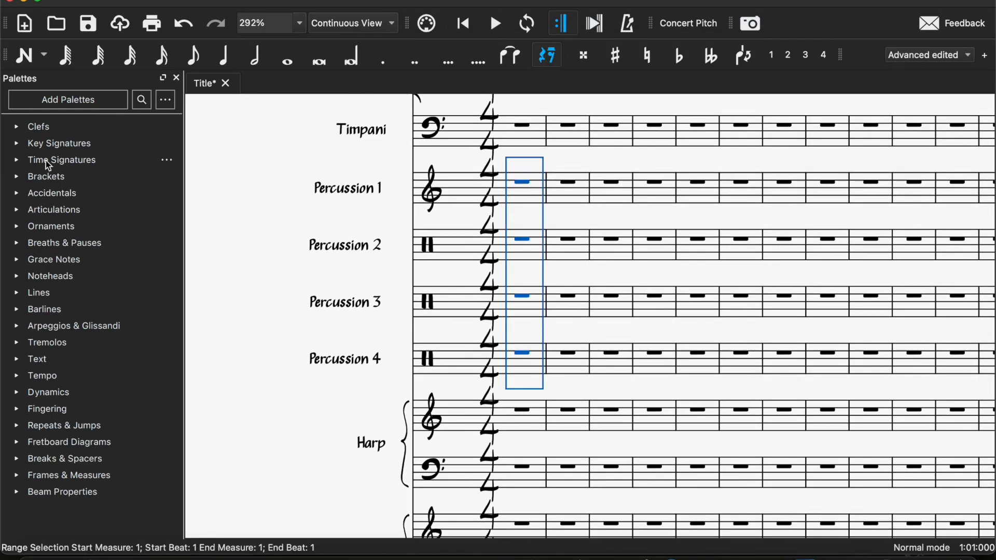
{"action": "left_click", "coordinate": [18, 177]}
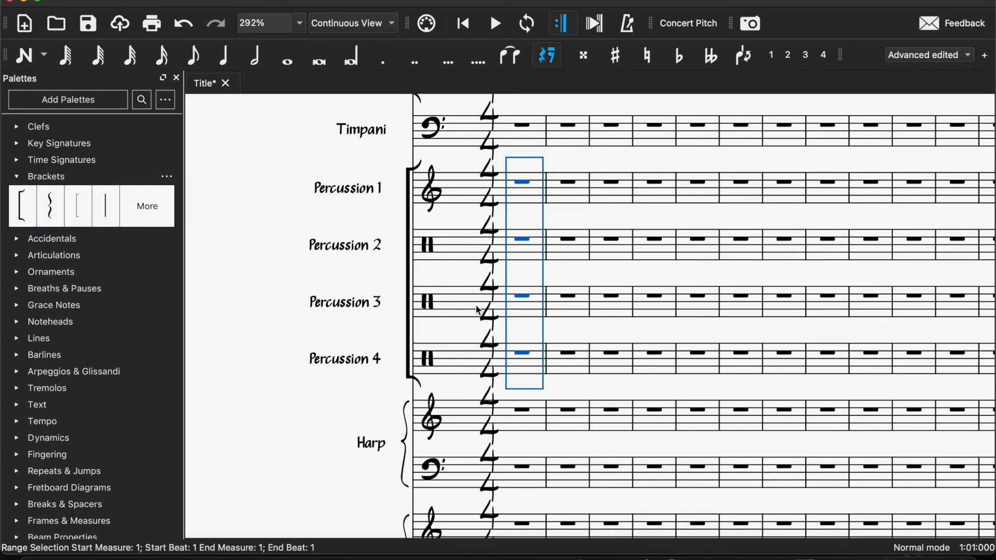
Group the Soprano, Alto, Tenor and Bass staves with a bracket
{"action": "scroll", "coordinate": [478, 310], "scroll_direction": "down", "scroll_amount": 5}
{"action": "scroll", "coordinate": [478, 310], "scroll_direction": "down", "scroll_amount": 2}
{"action": "left_click", "coordinate": [509, 249]}
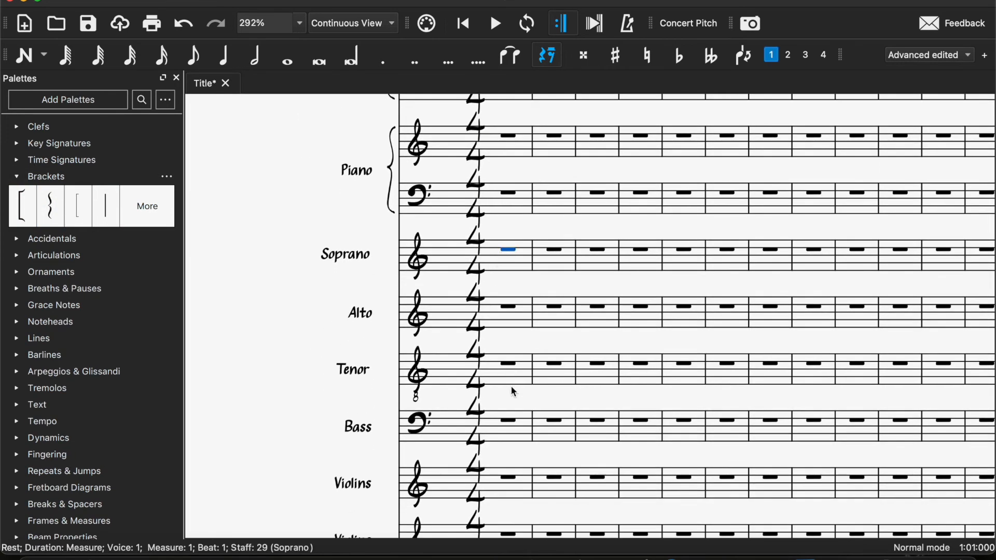
{"action": "left_click", "coordinate": [509, 421], "text": "shift"}
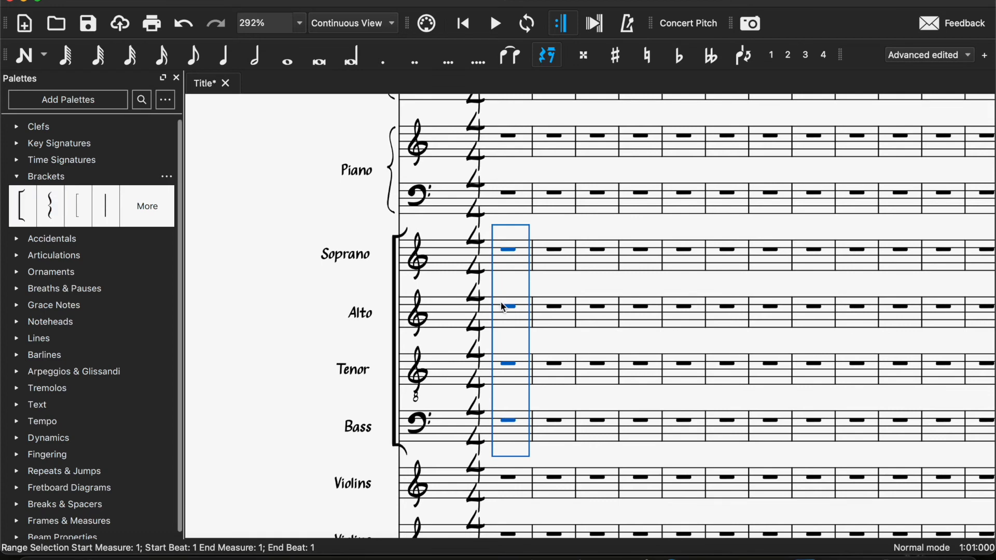
Group the string staves from the first Violins to the Contrabasses with a bracket
{"action": "scroll", "coordinate": [518, 332], "scroll_direction": "down", "scroll_amount": 3}
{"action": "left_click", "coordinate": [521, 339]}
{"action": "scroll", "coordinate": [518, 332], "scroll_direction": "down", "scroll_amount": 3}
{"action": "left_click", "coordinate": [516, 486], "text": "shift"}
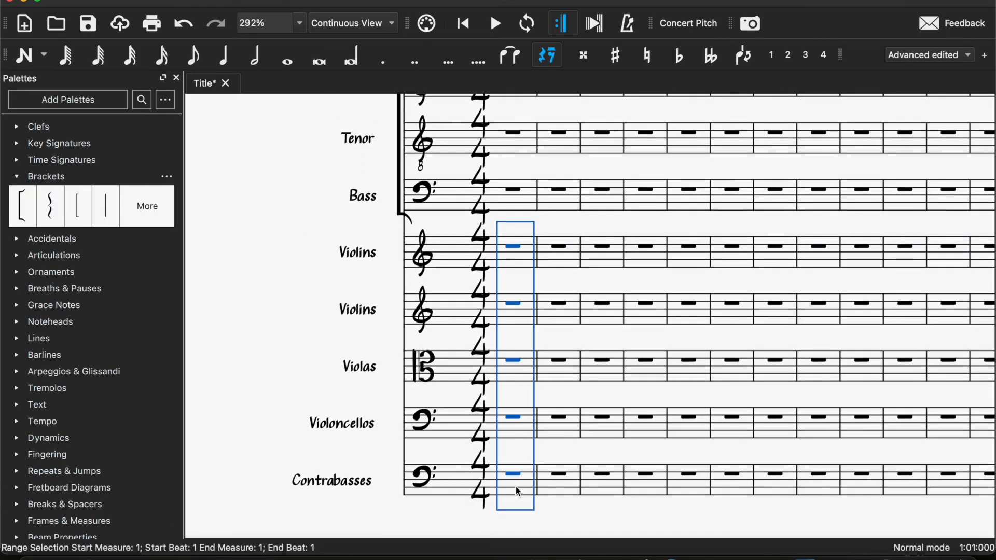
{"action": "left_click", "coordinate": [13, 209]}
{"action": "left_click", "coordinate": [16, 176]}
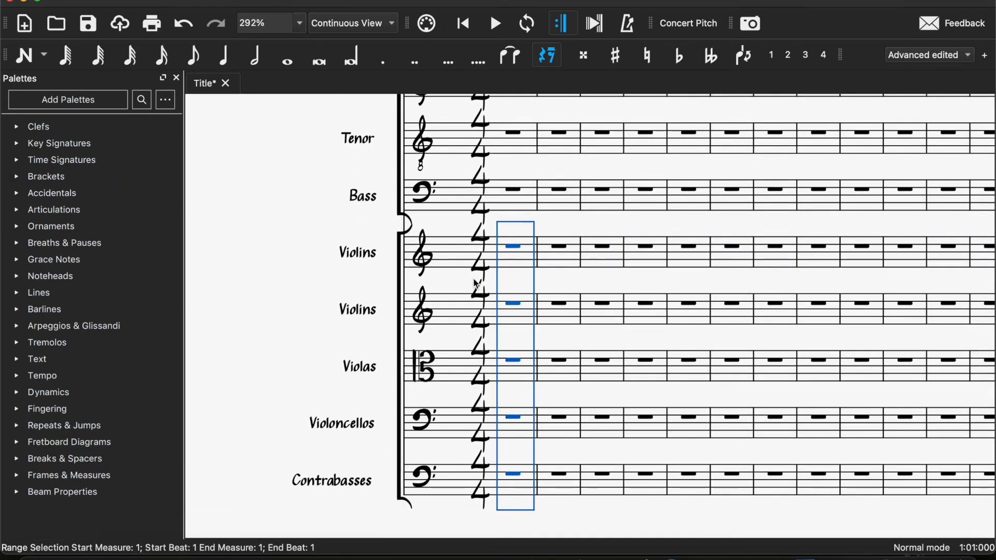
Rename the first Violins staff as Violin in its part name and long instrument name
{"action": "double_click", "coordinate": [369, 250]}
{"action": "left_click", "coordinate": [560, 262]}
{"action": "key", "text": "BackSpace"}
{"action": "left_click", "coordinate": [563, 316]}
{"action": "key", "text": "BackSpace"}
{"action": "key", "text": "super+a"}
{"action": "left_click", "coordinate": [657, 310]}
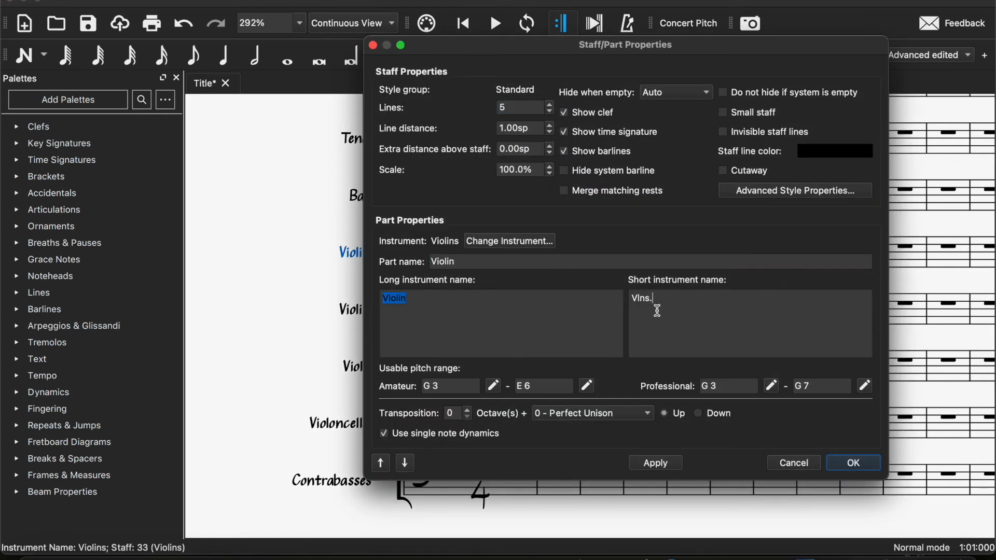
{"action": "left_click", "coordinate": [844, 464]}
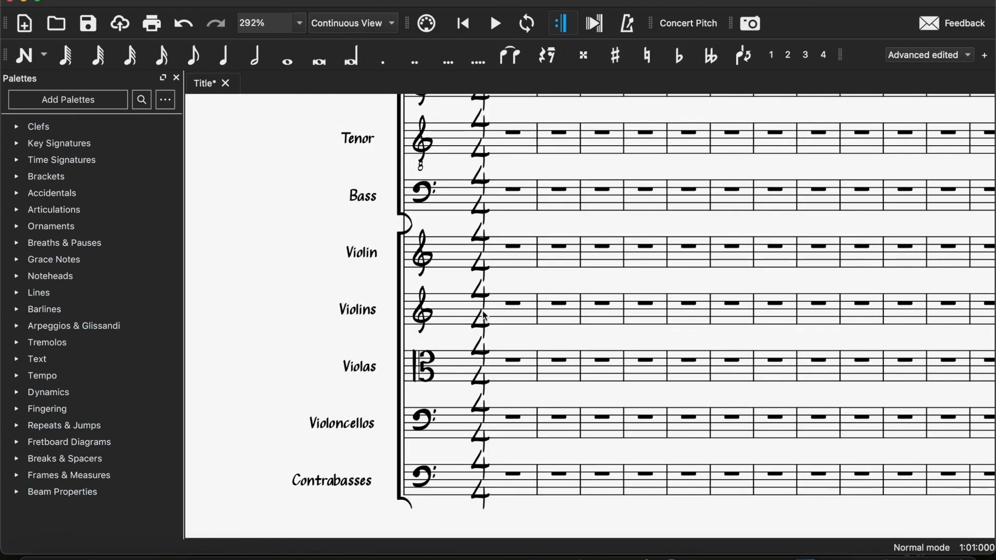
Copy the first Violin's short name and rename the second Violins staff as Violin with the short name Vln
{"action": "double_click", "coordinate": [374, 259]}
{"action": "left_click", "coordinate": [675, 331]}
{"action": "key", "text": "super+a"}
{"action": "left_click", "coordinate": [854, 462]}
{"action": "double_click", "coordinate": [353, 310]}
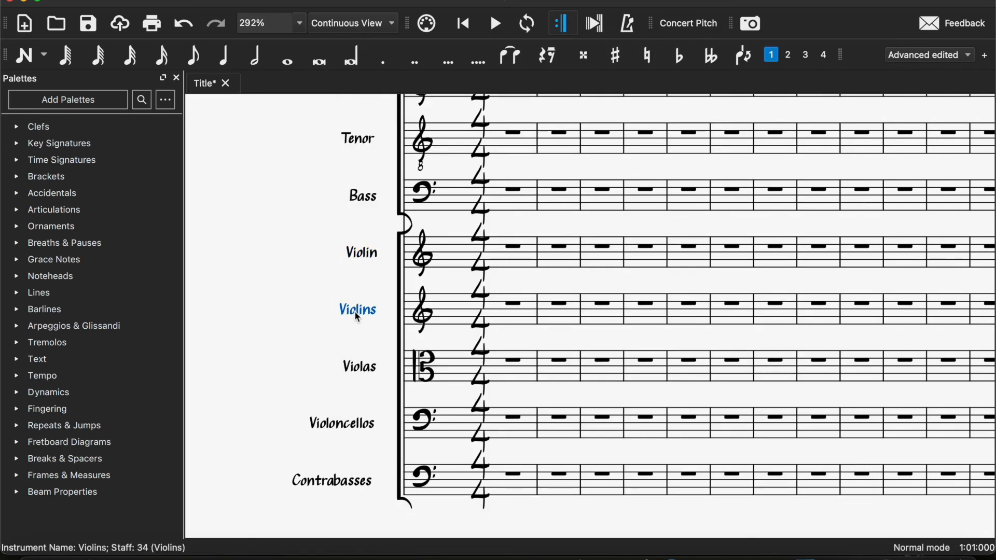
{"action": "left_click", "coordinate": [654, 334]}
{"action": "key", "text": "super+a"}
{"action": "type", "text": "Vln."}
{"action": "left_click", "coordinate": [544, 264]}
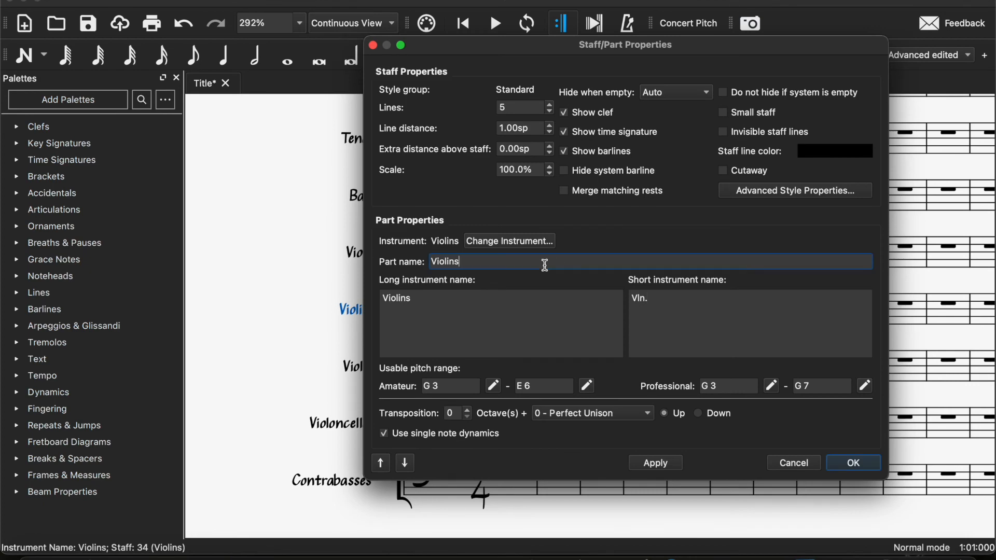
{"action": "left_click", "coordinate": [539, 310]}
{"action": "key", "text": "BackSpace"}
{"action": "double_click", "coordinate": [850, 457]}
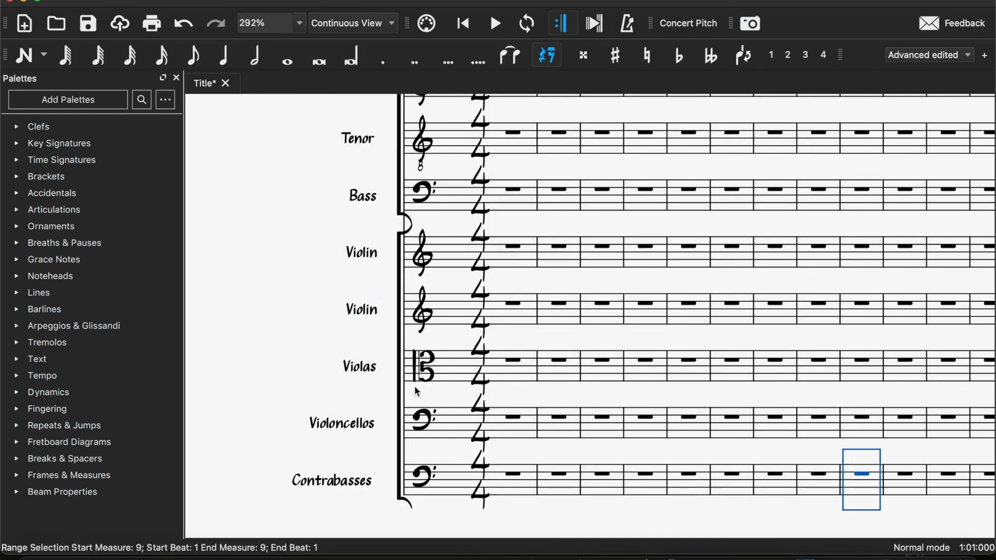
Rename the Violas staff as Viola in its part and long names, with the short name Vla
{"action": "double_click", "coordinate": [366, 368]}
{"action": "left_click", "coordinate": [702, 307]}
{"action": "key", "text": "Left"}
{"action": "key", "text": "BackSpace"}
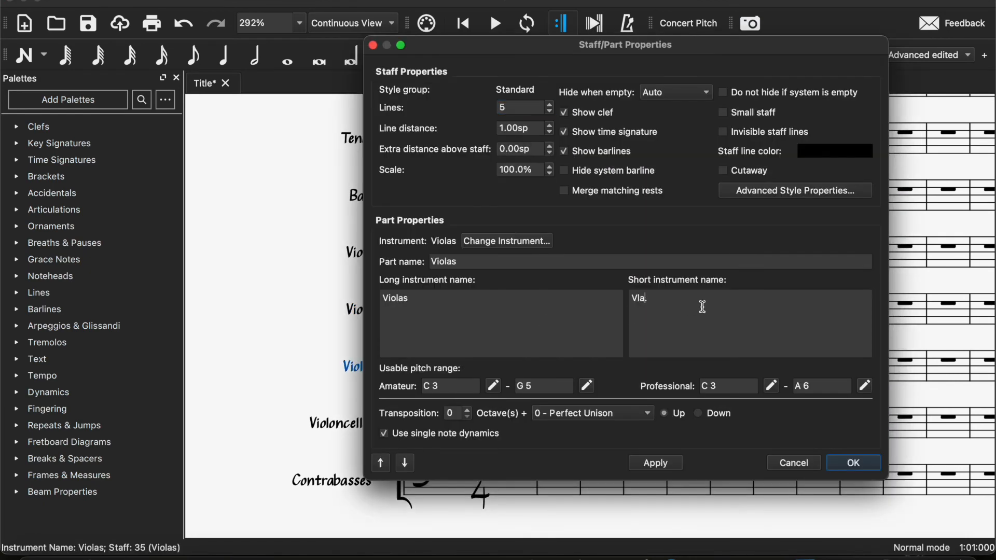
{"action": "left_click", "coordinate": [585, 306]}
{"action": "key", "text": "BackSpace"}
{"action": "left_click", "coordinate": [606, 264]}
{"action": "key", "text": "BackSpace"}
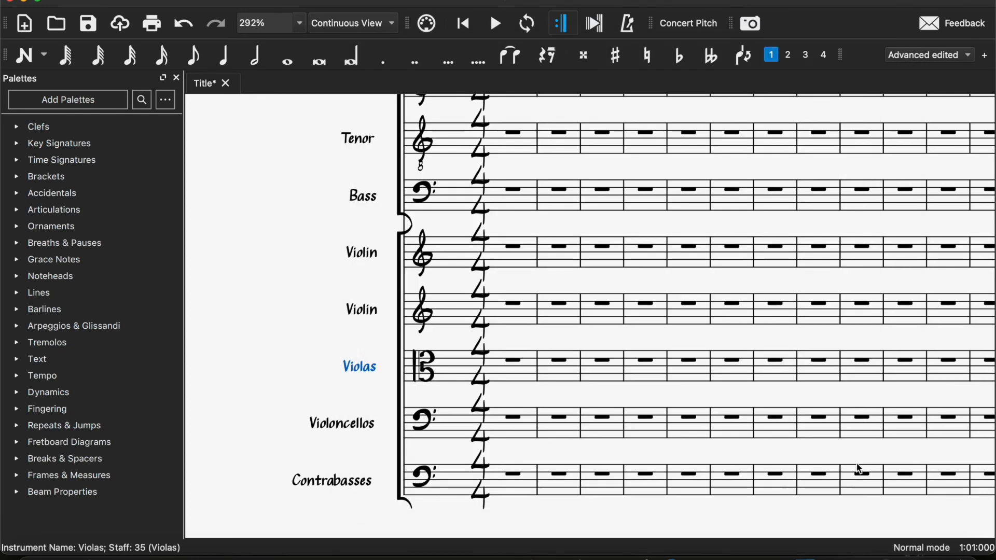
Rename the Violoncellos staff as Violoncello in its part name and long instrument name, and make its short name singular
{"action": "left_click", "coordinate": [830, 470]}
{"action": "double_click", "coordinate": [347, 423]}
{"action": "left_click", "coordinate": [682, 331]}
{"action": "key", "text": "Left"}
{"action": "key", "text": "BackSpace"}
{"action": "left_click", "coordinate": [609, 314]}
{"action": "key", "text": "BackSpace"}
{"action": "left_click", "coordinate": [634, 265]}
{"action": "key", "text": "BackSpace"}
{"action": "left_click", "coordinate": [853, 463]}
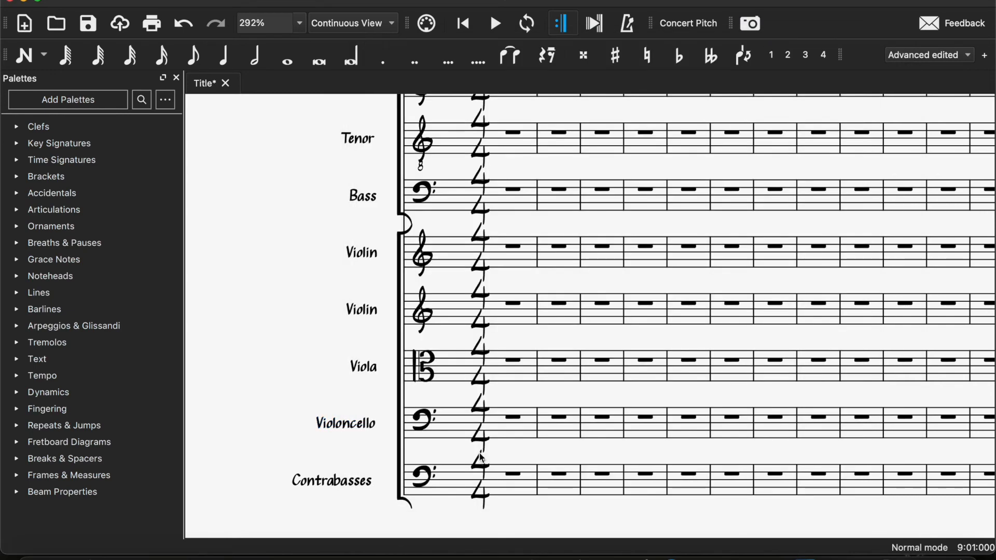
Rename the Contrabasses staff as Contrabass in its part name and long instrument name
{"action": "left_click", "coordinate": [314, 482]}
{"action": "double_click", "coordinate": [315, 487]}
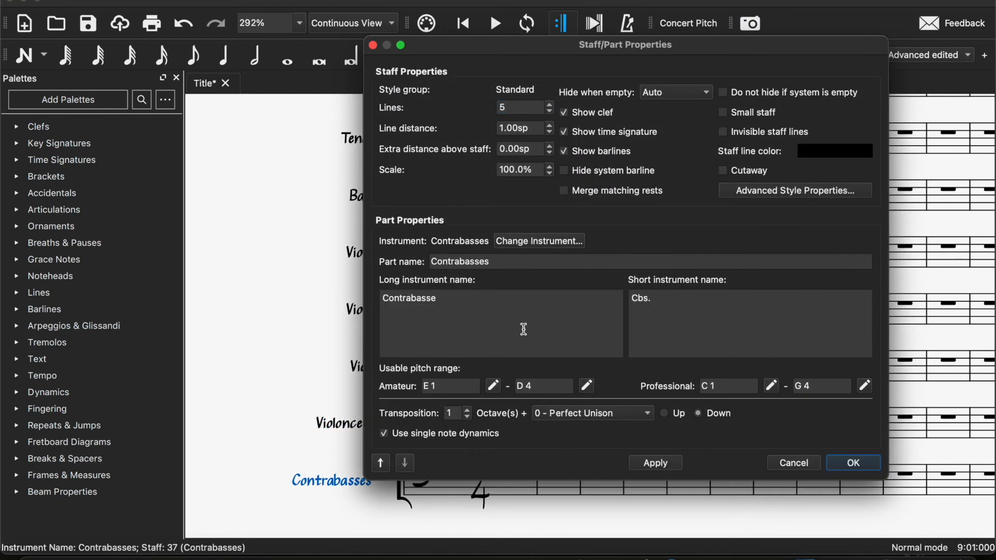
{"action": "left_click", "coordinate": [605, 263]}
{"action": "key", "text": "BackSpace"}
{"action": "key", "text": "BackSpace"}
{"action": "left_click", "coordinate": [667, 303]}
{"action": "left_click", "coordinate": [871, 463]}
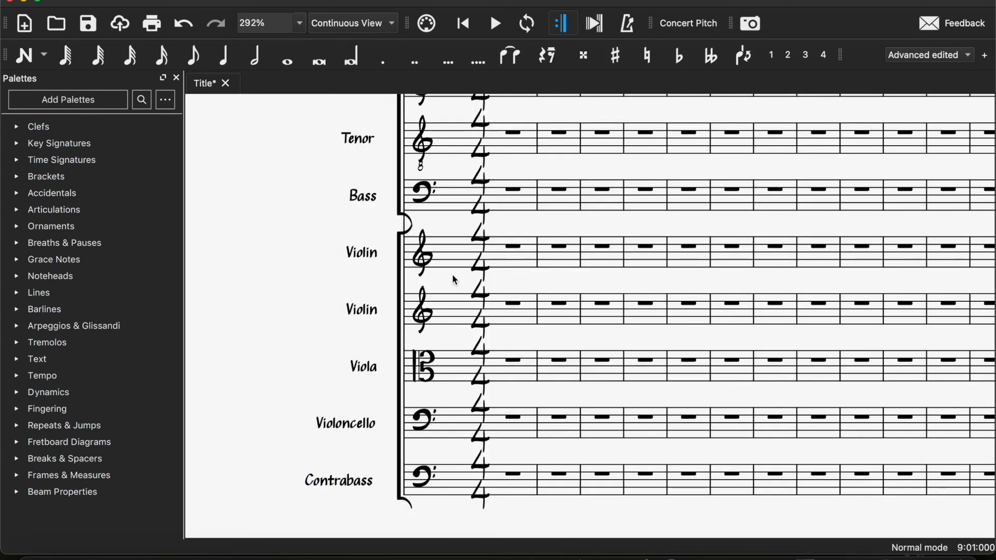
Group the two Violin staves with a thin square sub-bracket inside the string section
{"action": "left_click", "coordinate": [513, 254]}
{"action": "left_click", "coordinate": [511, 300], "text": "shift"}
{"action": "left_click", "coordinate": [40, 179]}
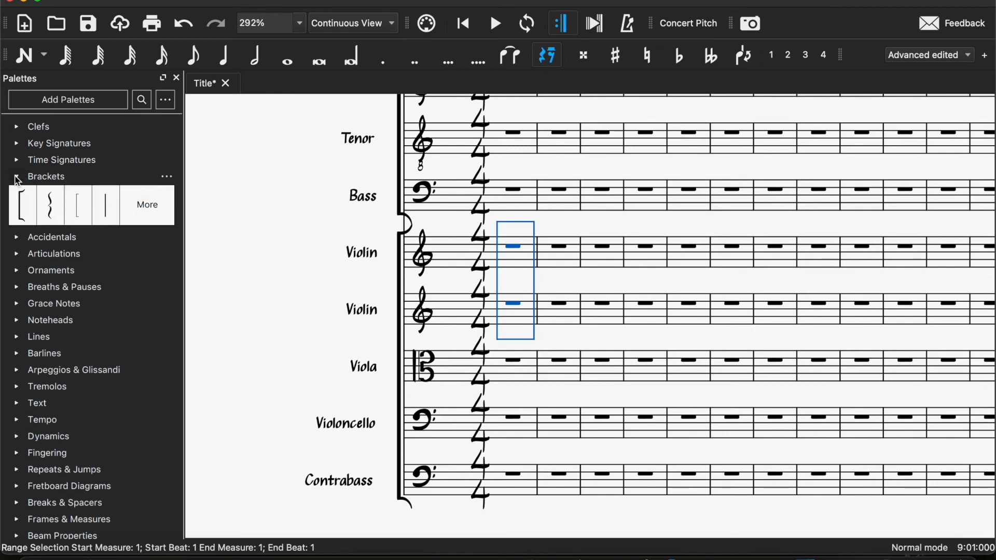
{"action": "left_click", "coordinate": [77, 206]}
Rename the first Violin staff as Violin I in its part name and long instrument name
{"action": "double_click", "coordinate": [379, 259]}
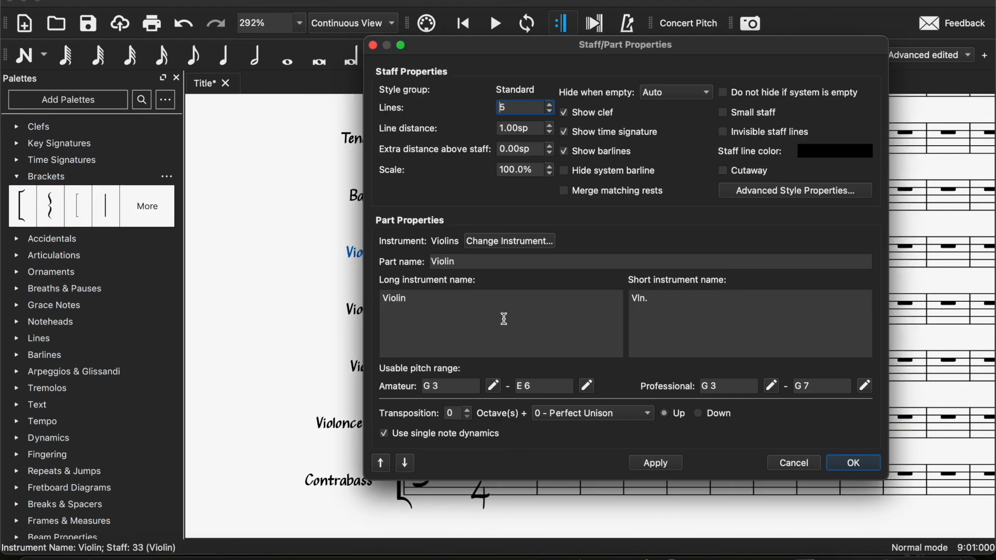
{"action": "left_click", "coordinate": [515, 262]}
{"action": "type", "text": "I"}
{"action": "left_click", "coordinate": [513, 313]}
{"action": "type", "text": "I"}
{"action": "left_click", "coordinate": [855, 462]}
Rename the second Violin staff as Violin II in its part and long names, with the short name Vln.II
{"action": "double_click", "coordinate": [365, 311]}
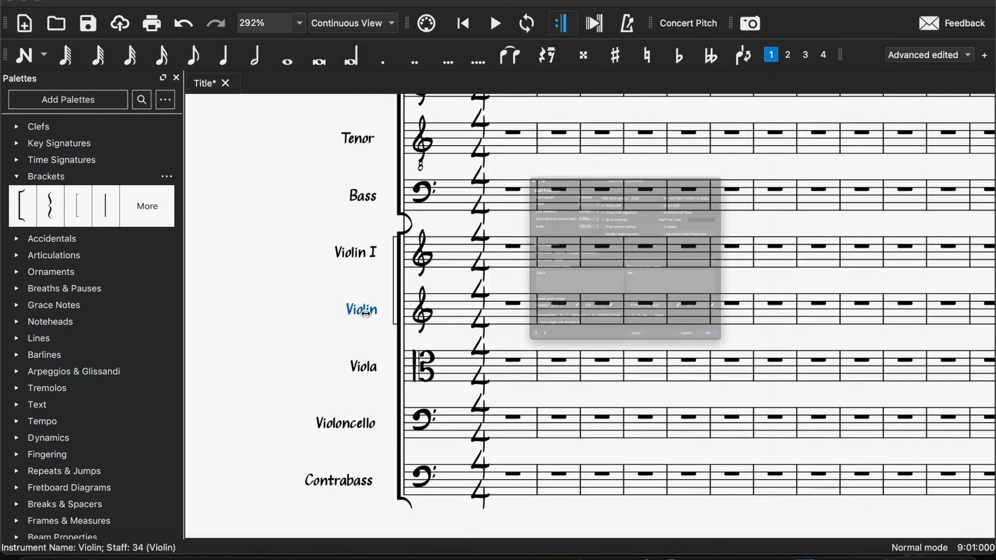
{"action": "left_click", "coordinate": [574, 259]}
{"action": "type", "text": "II"}
{"action": "left_click", "coordinate": [572, 304]}
{"action": "type", "text": "II"}
{"action": "left_click", "coordinate": [667, 309]}
{"action": "type", "text": "II"}
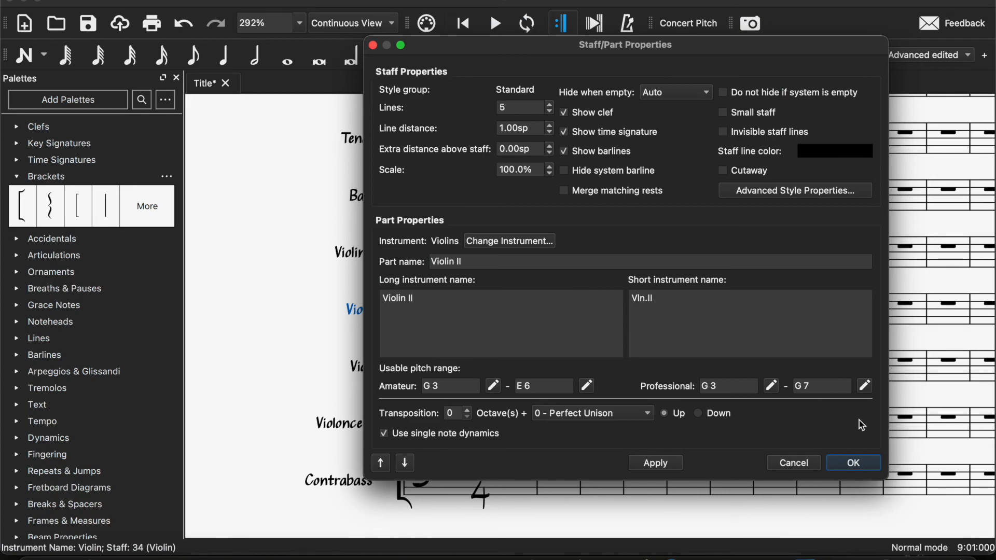
{"action": "left_click", "coordinate": [861, 463]}
Examine the staff names and section brackets across the whole score in continuous view
{"action": "scroll", "coordinate": [472, 319], "scroll_direction": "down", "scroll_amount": 3}
{"action": "scroll", "coordinate": [473, 320], "scroll_direction": "up", "scroll_amount": 15}
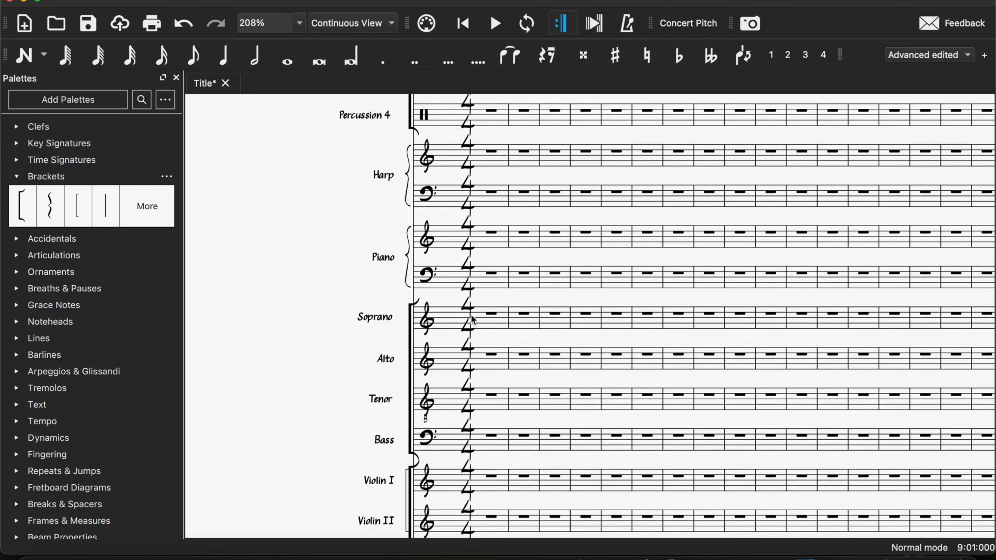
{"action": "scroll", "coordinate": [473, 320], "scroll_direction": "up", "scroll_amount": 2}
{"action": "scroll", "coordinate": [473, 320], "scroll_direction": "down", "scroll_amount": 3}
{"action": "scroll", "coordinate": [473, 320], "scroll_direction": "down", "scroll_amount": 1}
{"action": "scroll", "coordinate": [473, 320], "scroll_direction": "up", "scroll_amount": 5}
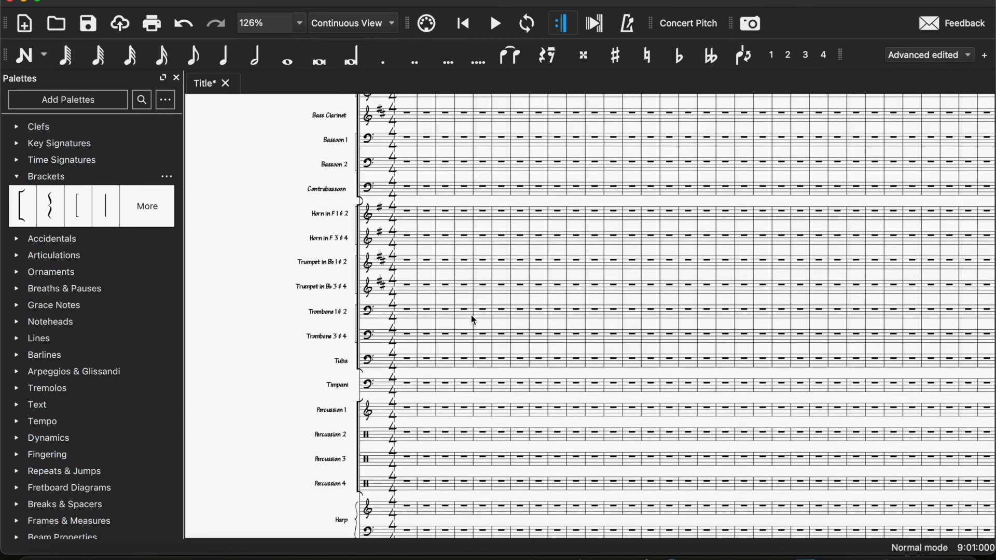
{"action": "scroll", "coordinate": [473, 319], "scroll_direction": "down", "scroll_amount": 3}
{"action": "scroll", "coordinate": [473, 320], "scroll_direction": "down", "scroll_amount": 3}
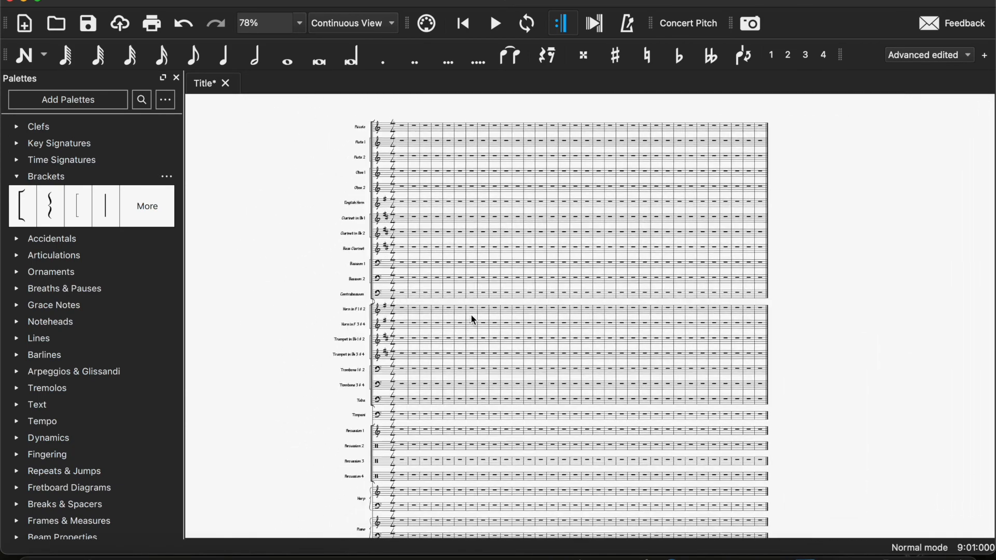
Switch the score display to Page View
{"action": "left_click", "coordinate": [381, 28]}
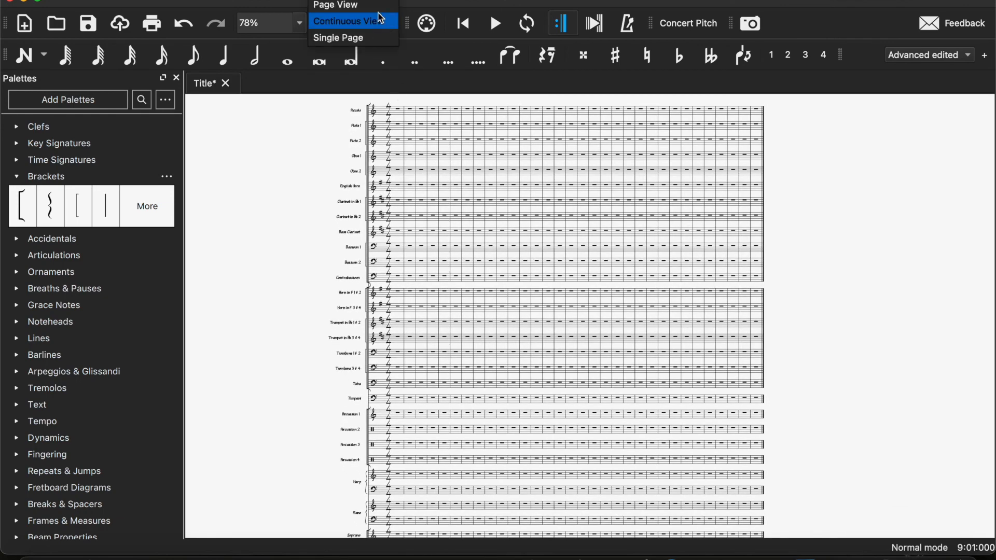
{"action": "left_click", "coordinate": [363, 7]}
{"action": "scroll", "coordinate": [693, 269], "scroll_direction": "down", "scroll_amount": 2}
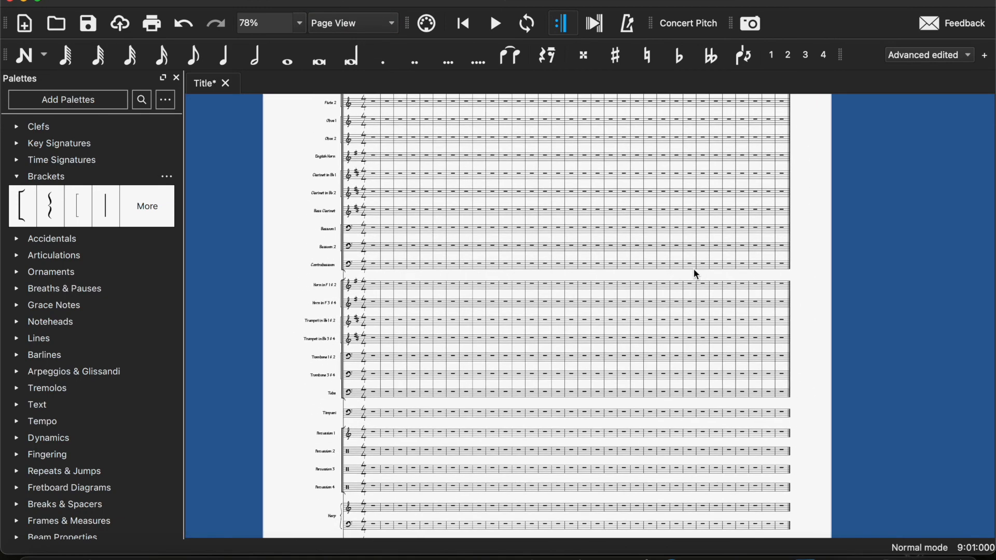
Examine the page layout of the woodwind, brass, percussion and harp staves with their names and brackets
{"action": "scroll", "coordinate": [380, 234], "scroll_direction": "up", "scroll_amount": 2}
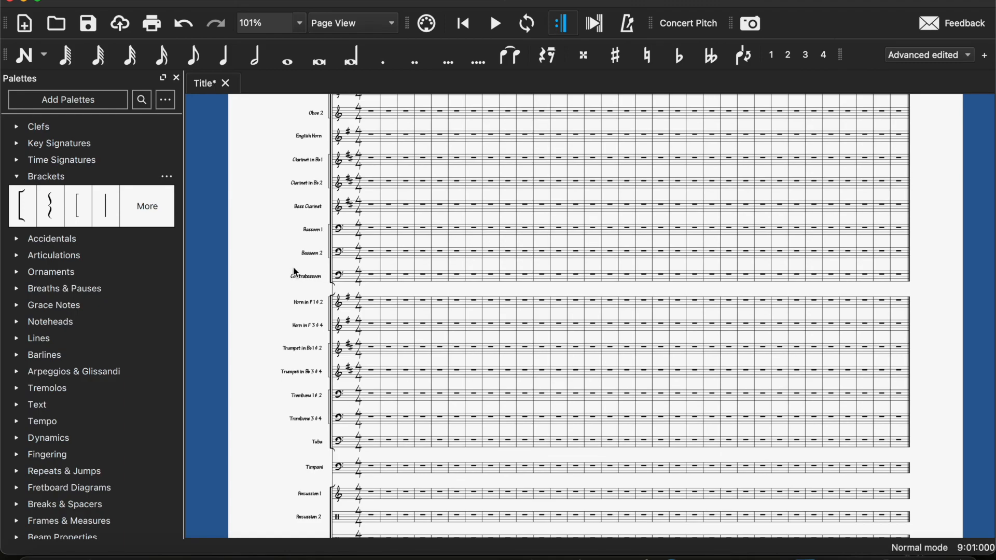
{"action": "scroll", "coordinate": [296, 271], "scroll_direction": "up", "scroll_amount": 3}
{"action": "scroll", "coordinate": [296, 271], "scroll_direction": "down", "scroll_amount": 4}
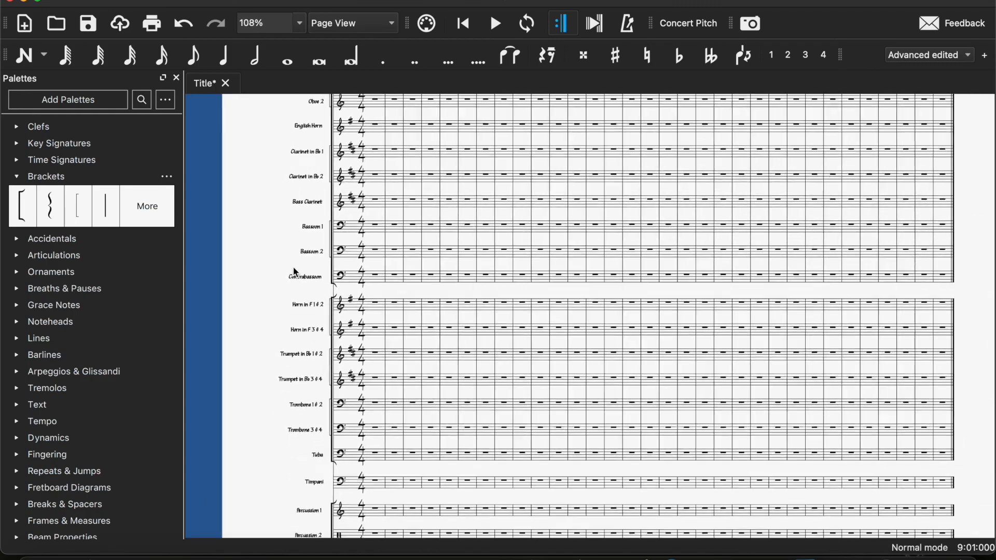
{"action": "scroll", "coordinate": [294, 270], "scroll_direction": "up", "scroll_amount": 4}
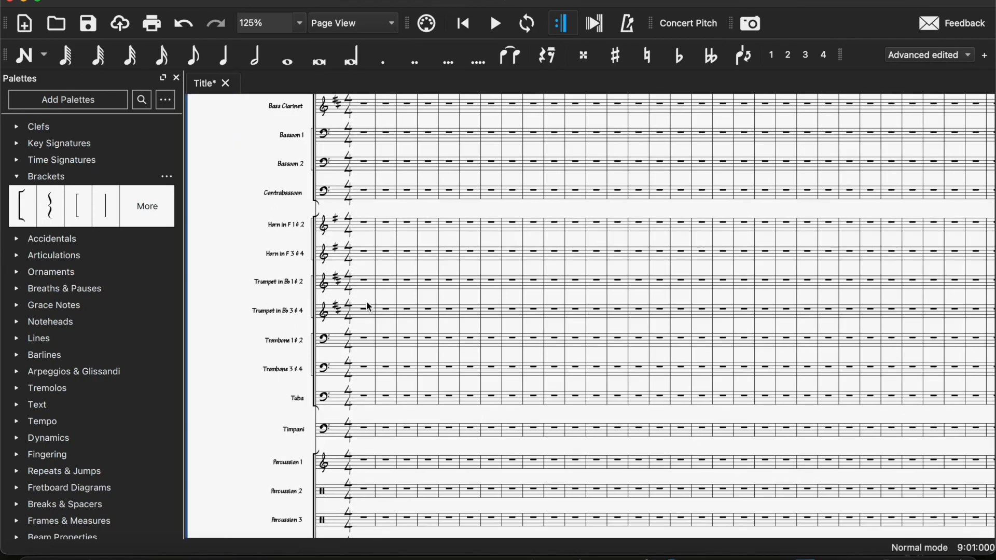
{"action": "scroll", "coordinate": [390, 303], "scroll_direction": "right", "scroll_amount": 3}
{"action": "scroll", "coordinate": [390, 303], "scroll_direction": "down", "scroll_amount": 1}
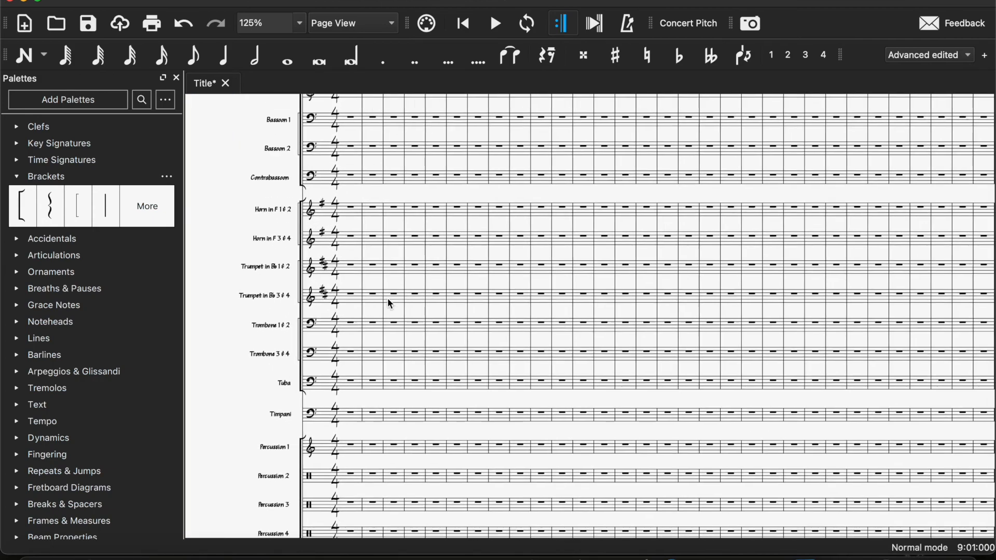
{"action": "scroll", "coordinate": [390, 304], "scroll_direction": "down", "scroll_amount": 1}
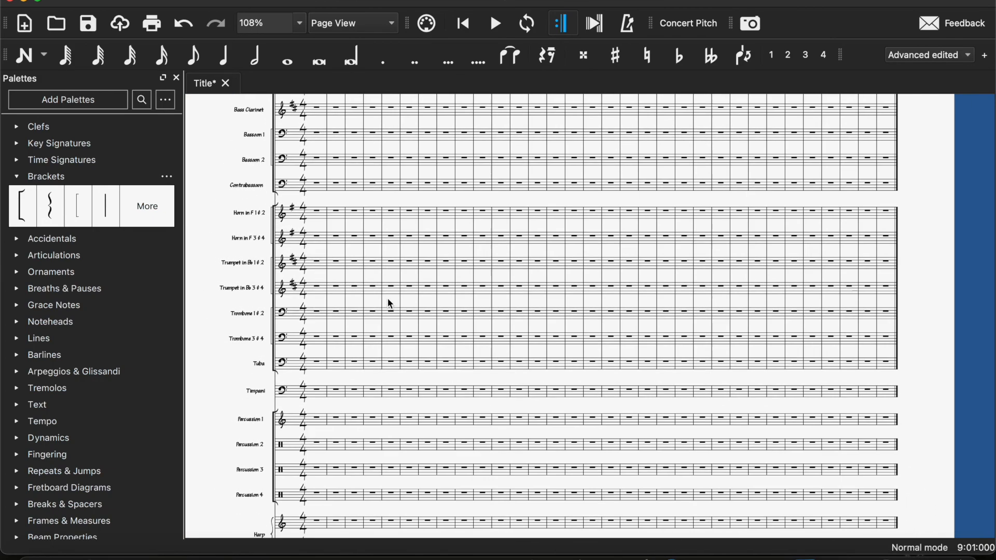
{"action": "scroll", "coordinate": [390, 304], "scroll_direction": "left", "scroll_amount": 2}
{"action": "scroll", "coordinate": [390, 303], "scroll_direction": "down", "scroll_amount": 1}
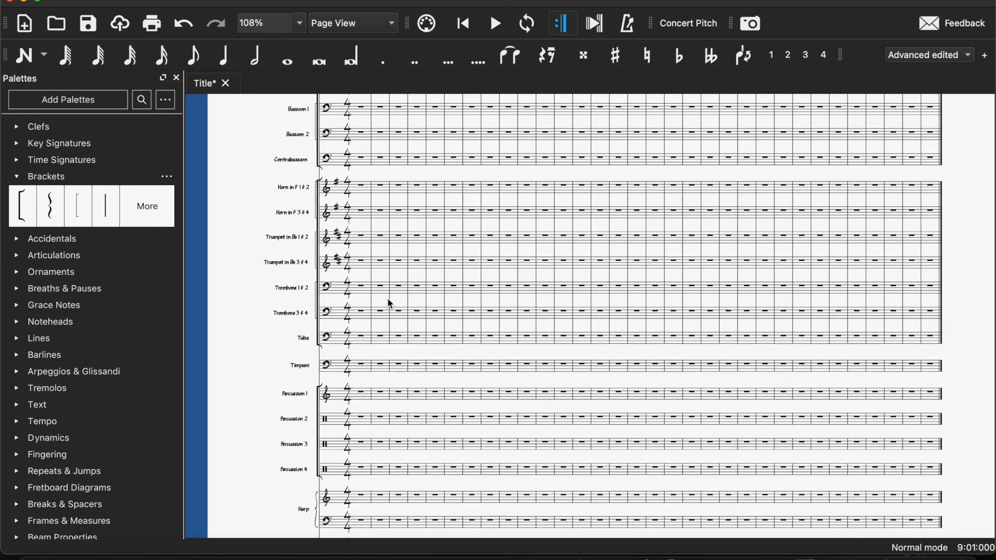
{"action": "scroll", "coordinate": [390, 304], "scroll_direction": "up", "scroll_amount": 3}
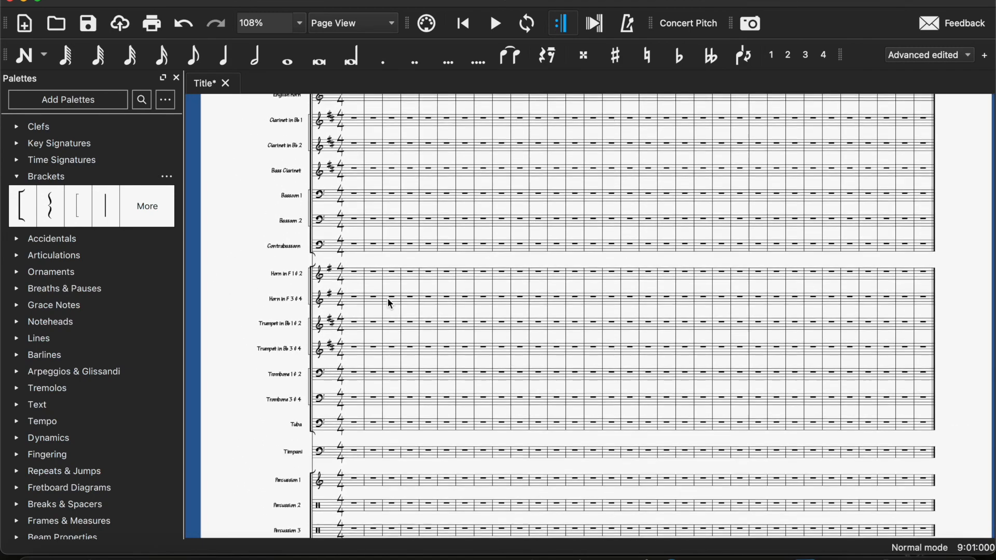